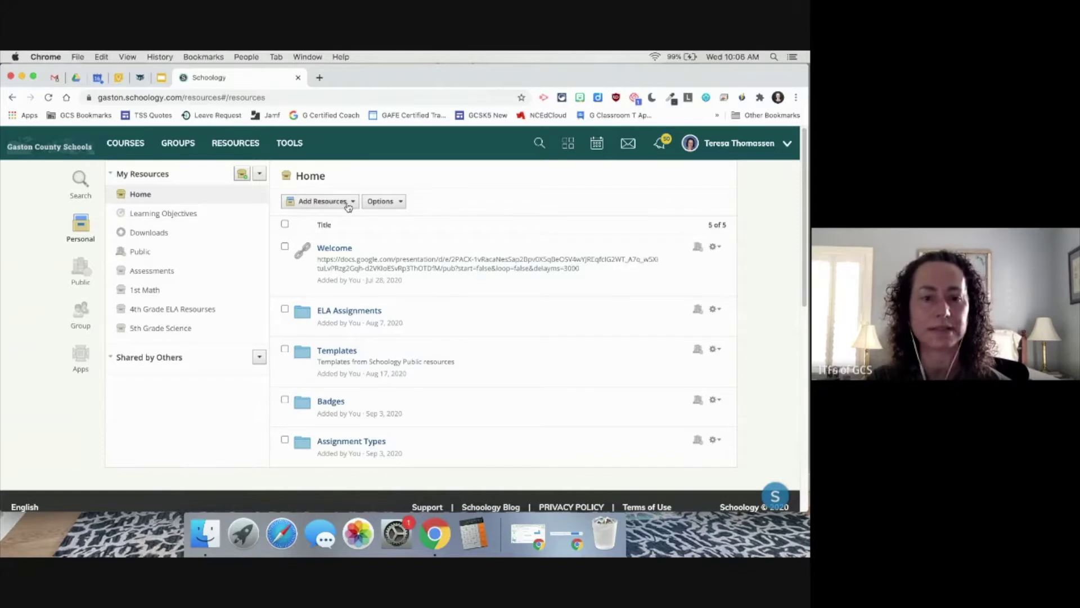
click(353, 204)
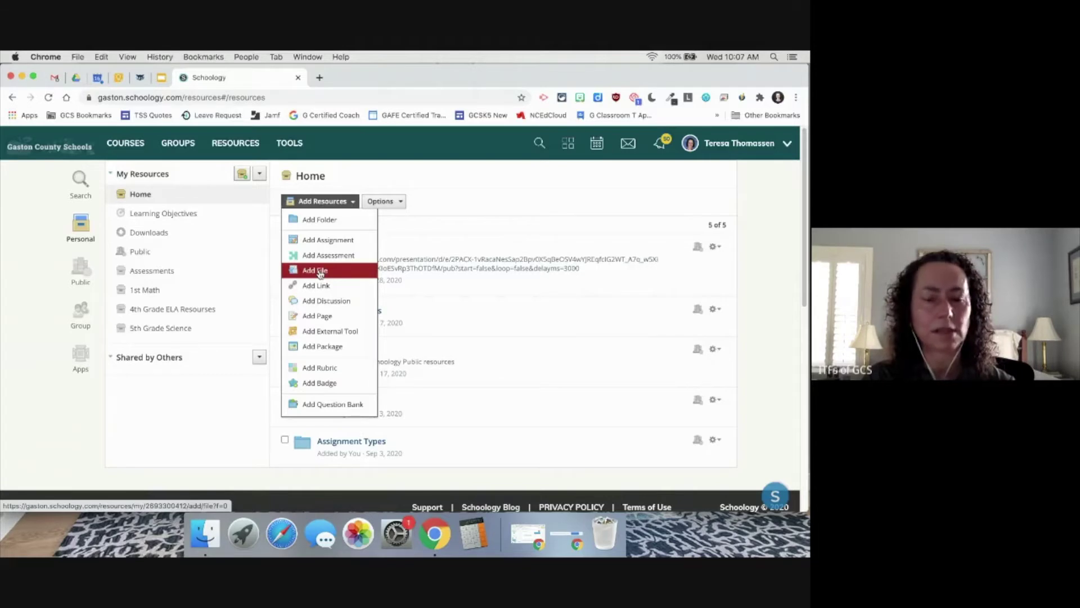
click(464, 220)
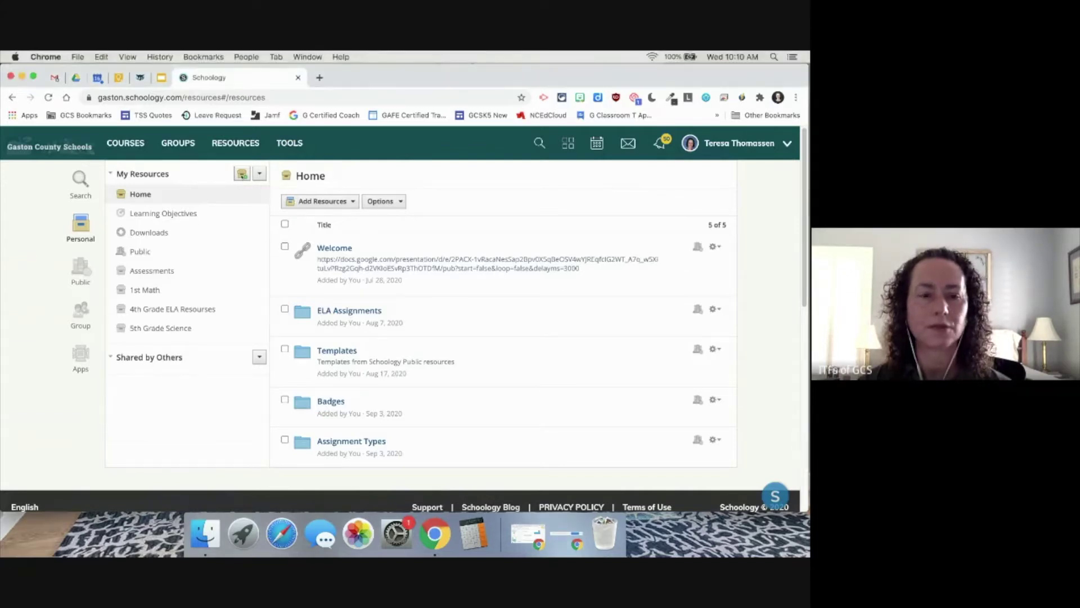
Create a new collection titled "3rd Math" in My Resources
click(243, 176)
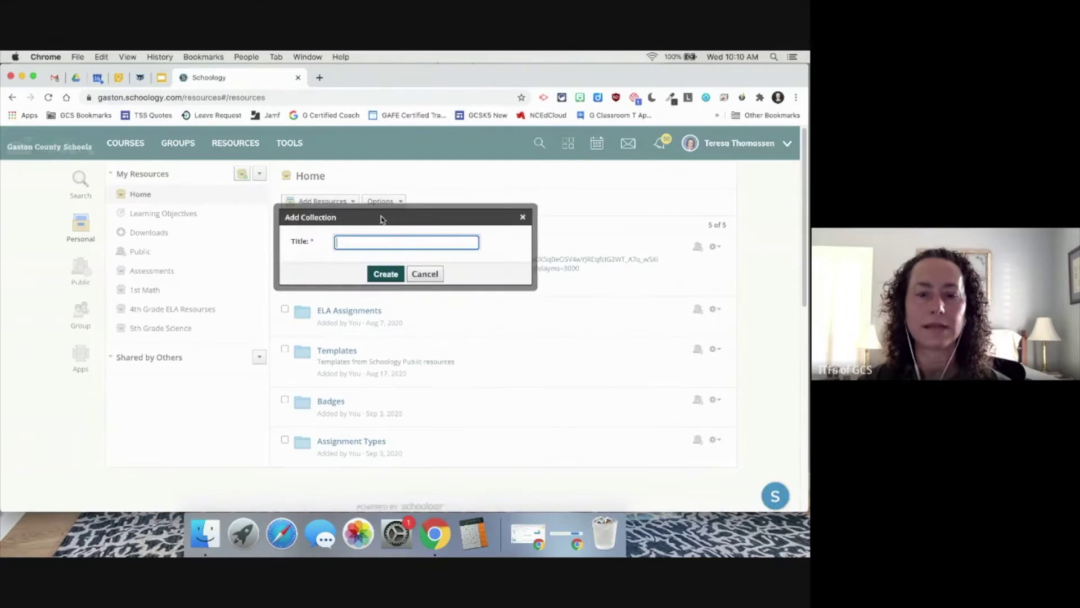
drag(382, 218, 385, 231)
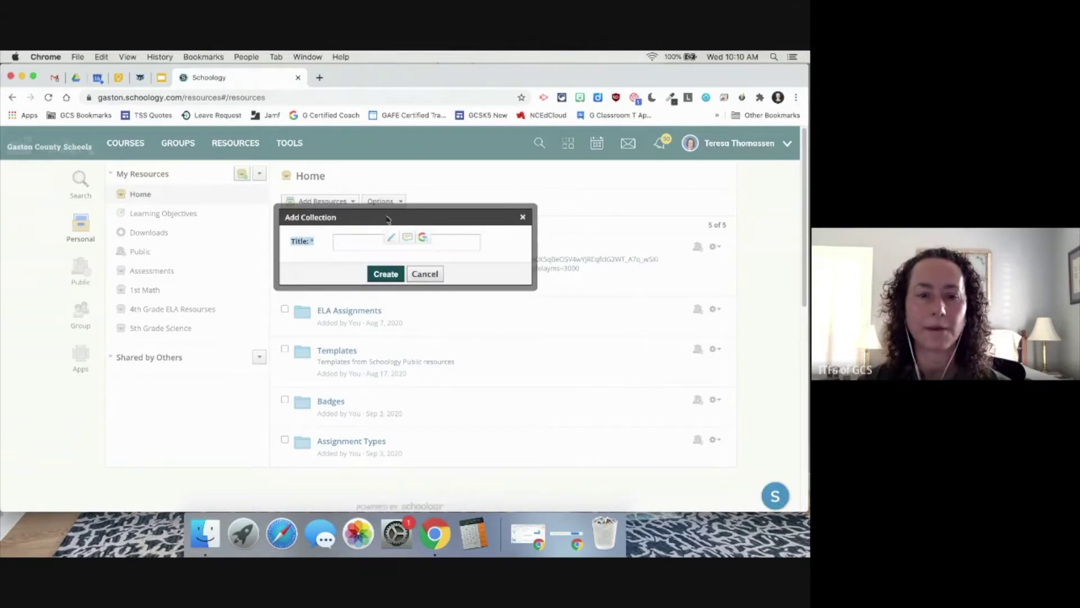
click(354, 239)
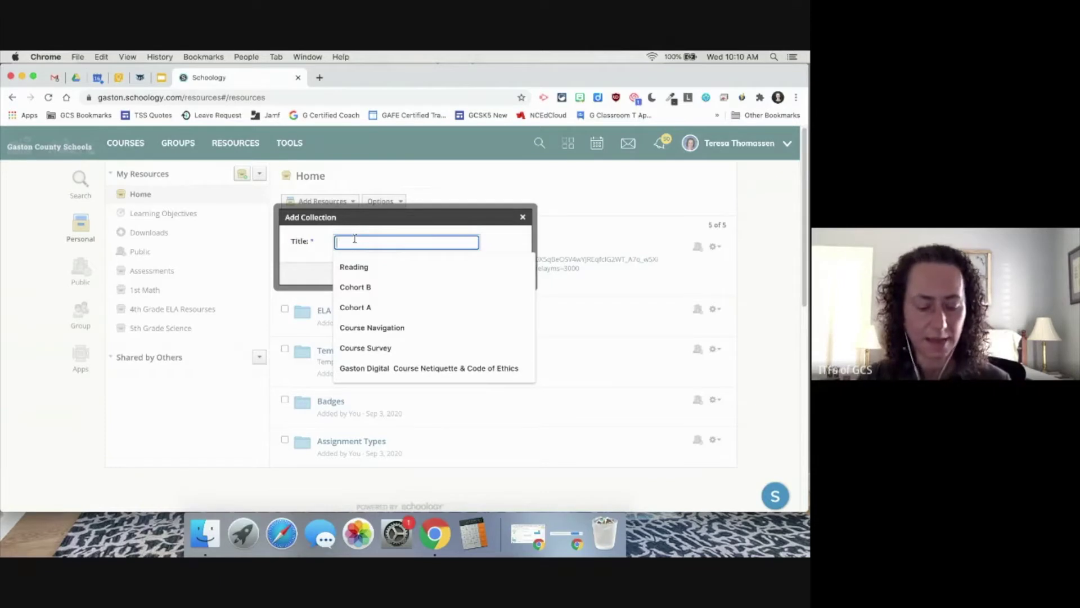
text(3rd)
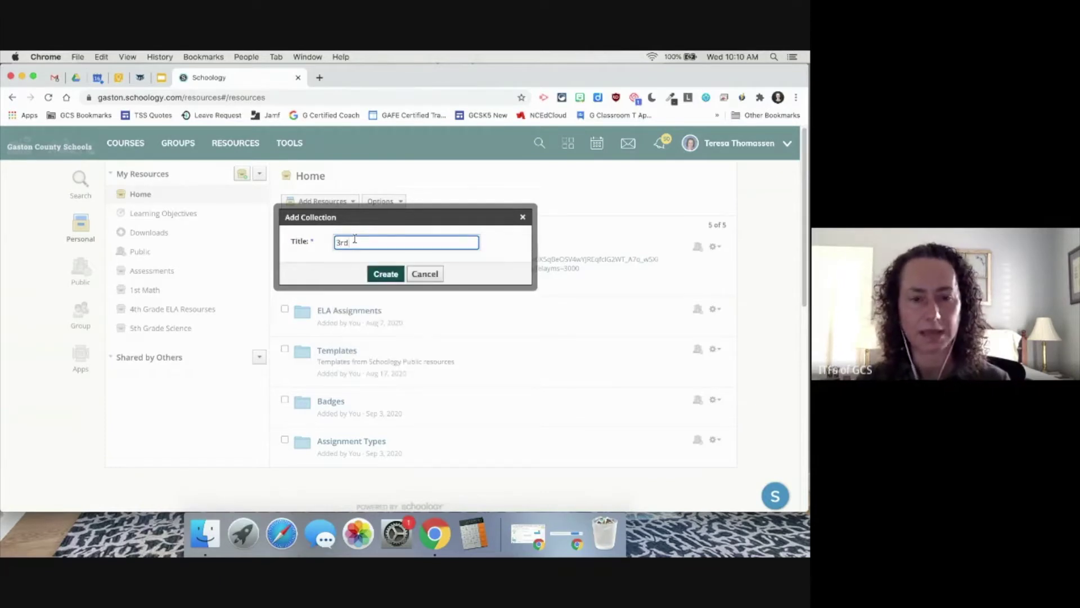
text( Math)
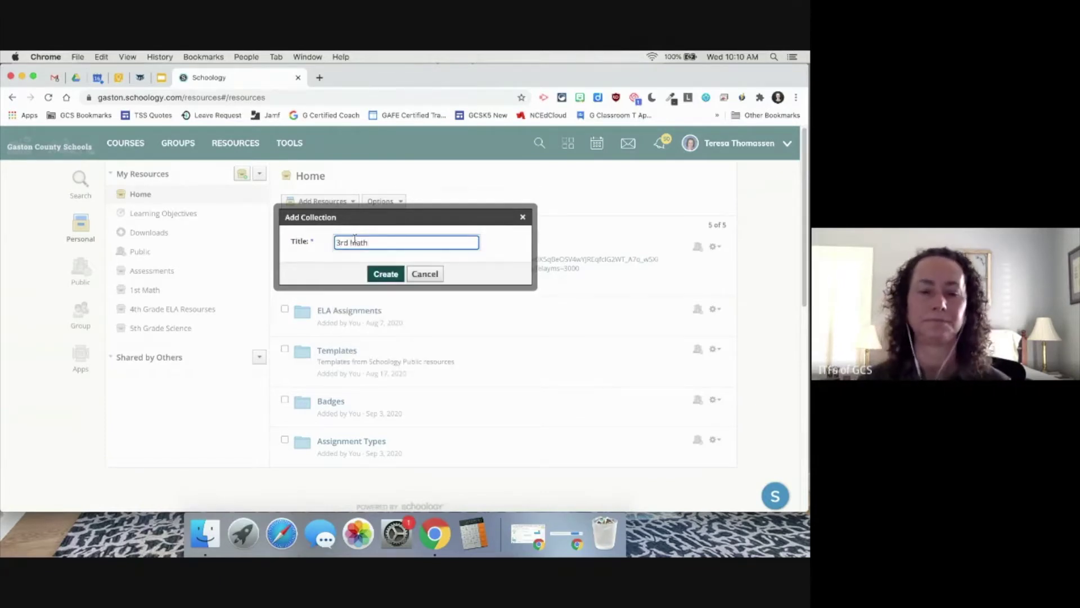
click(386, 276)
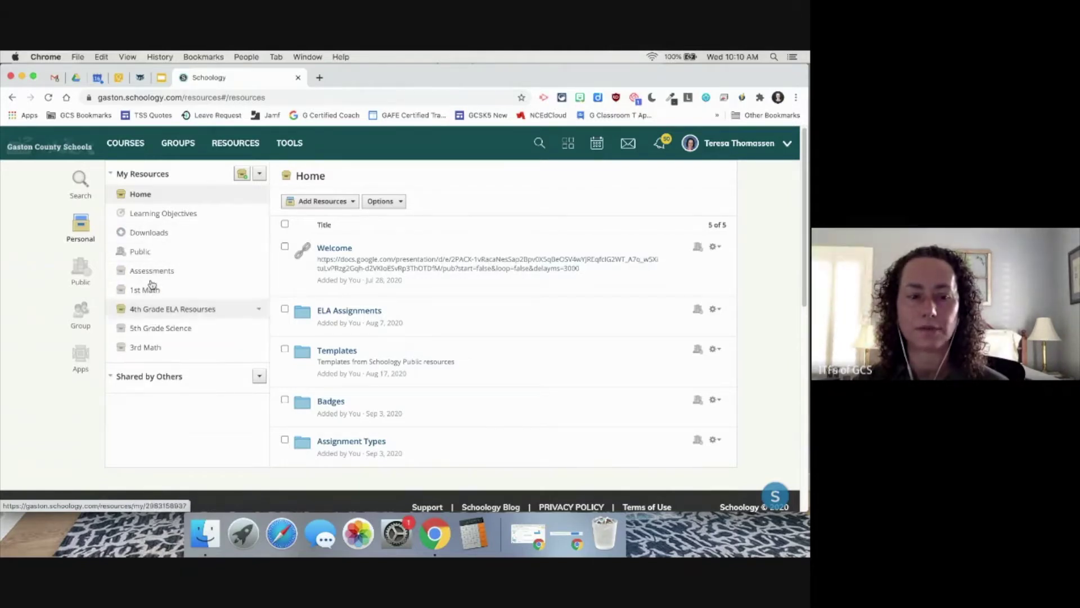
Try to move the 3rd Math collection higher in the My Resources order and save the order
click(259, 176)
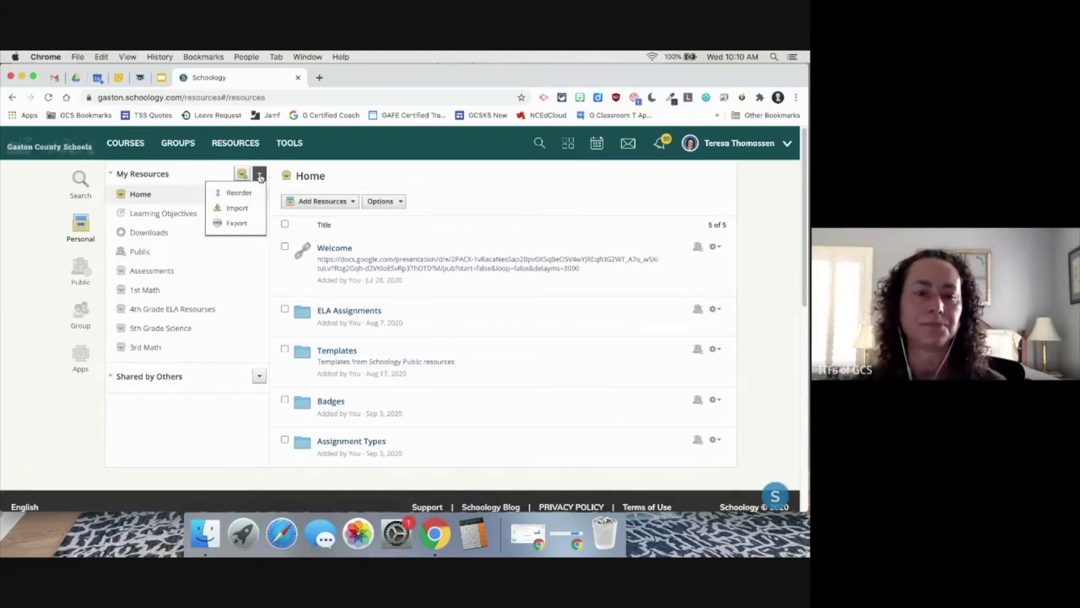
click(246, 199)
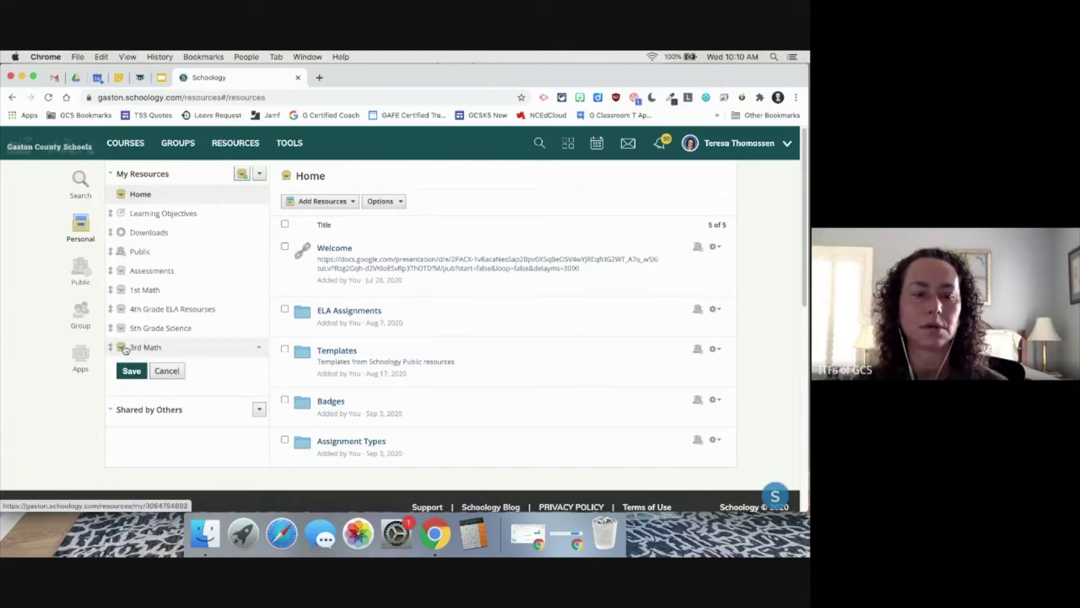
drag(121, 350, 137, 317)
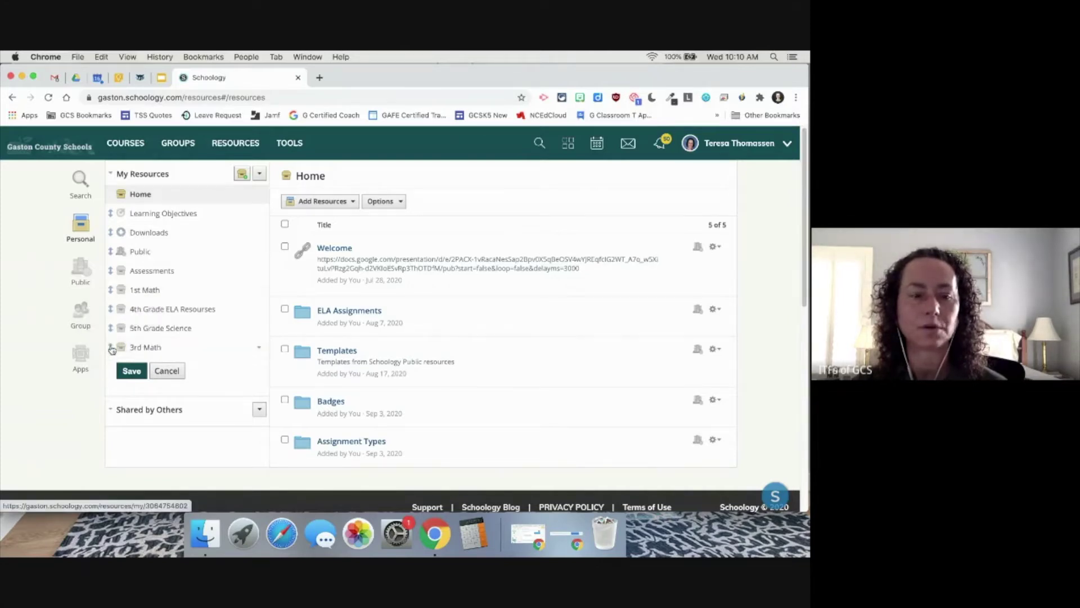
drag(112, 350, 148, 348)
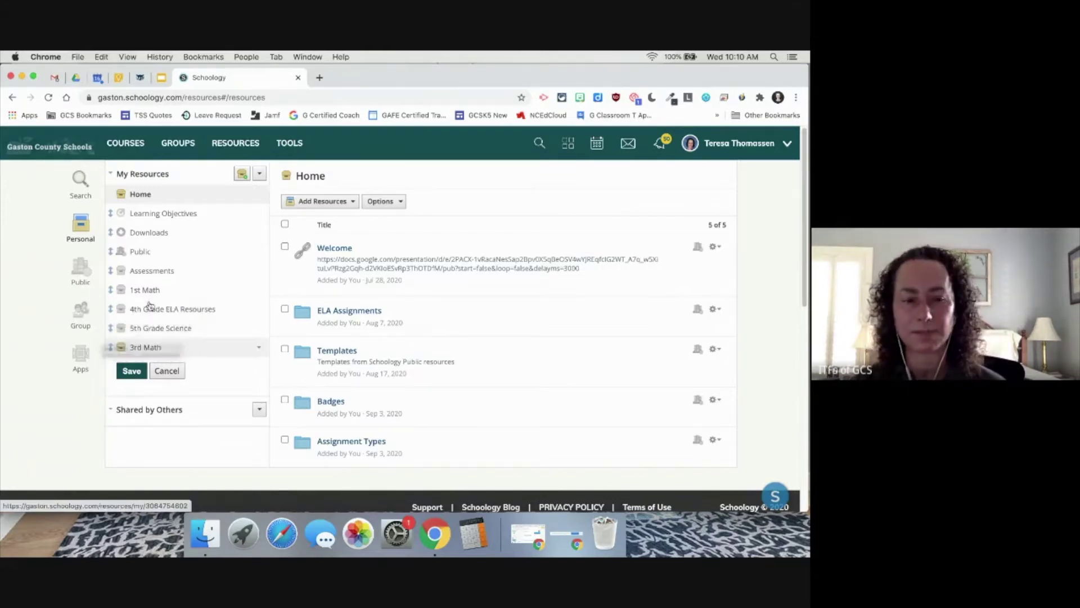
click(132, 370)
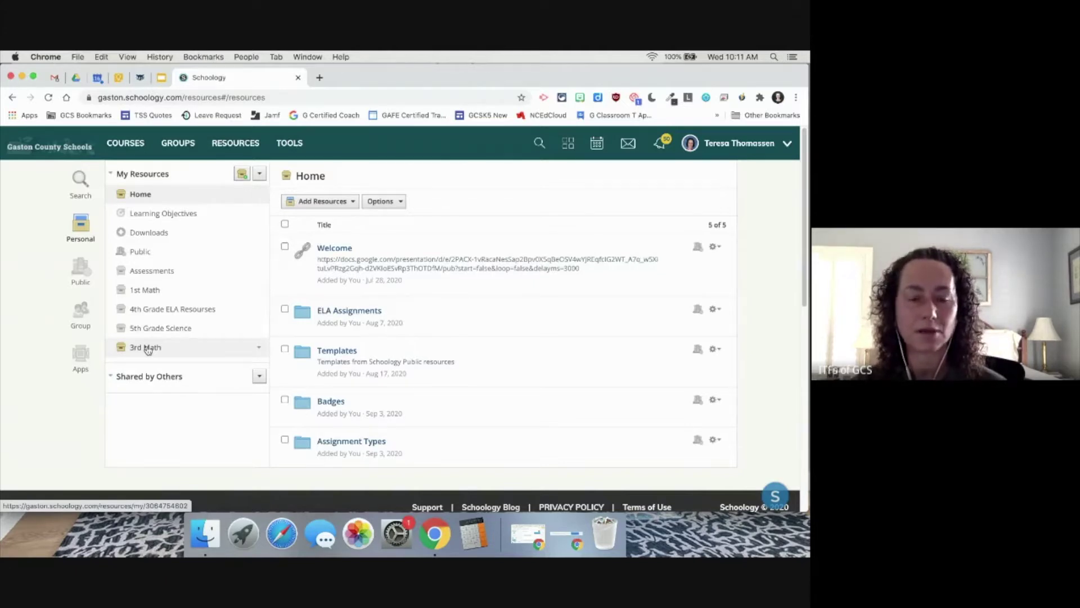
Open the 3rd Math collection and bring up its share settings for adding people
click(147, 348)
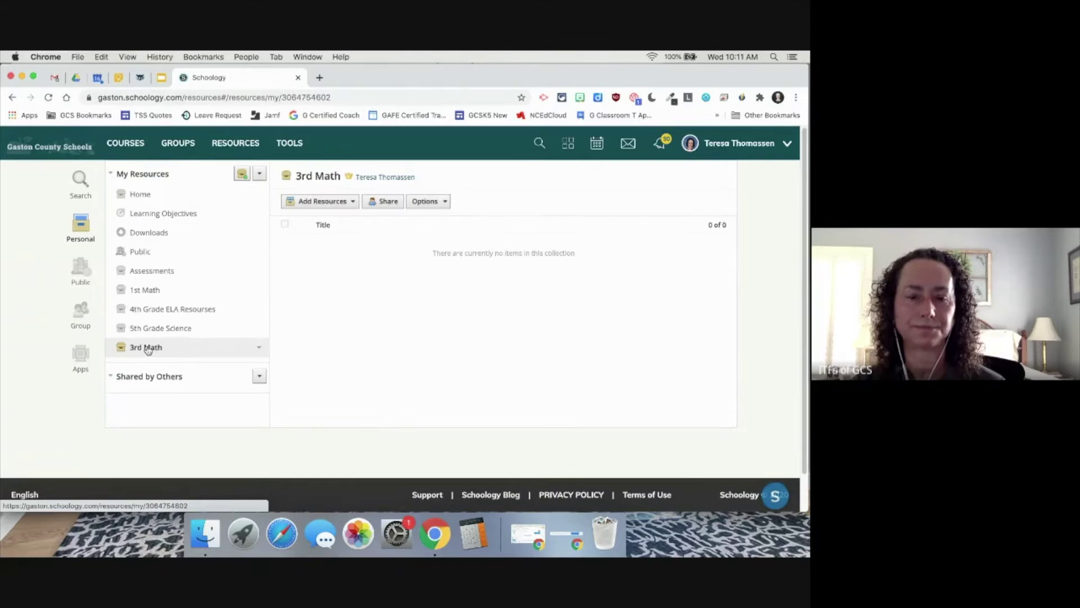
click(351, 204)
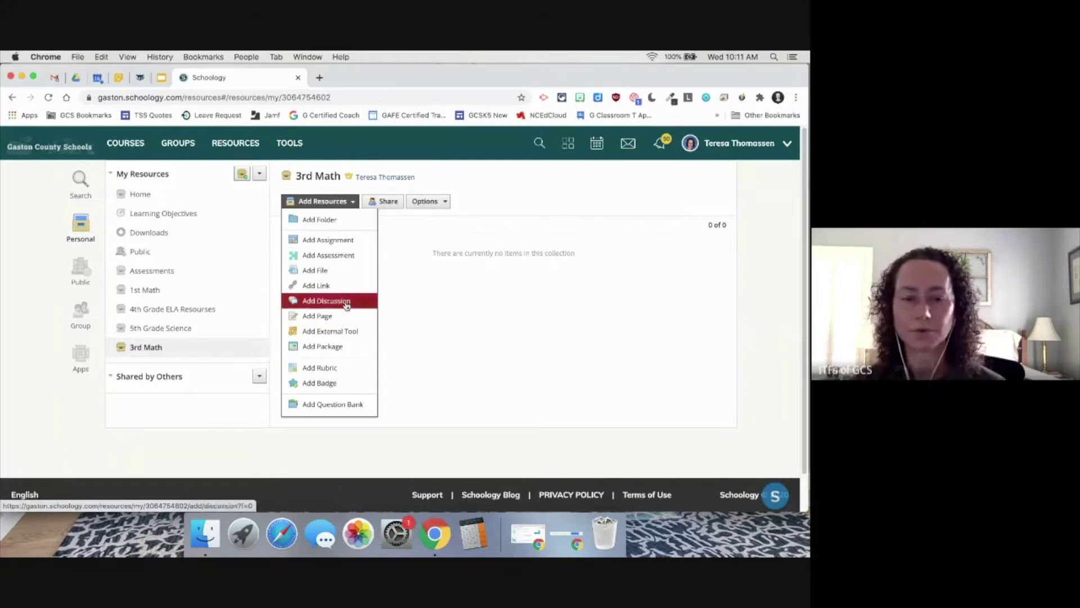
click(384, 204)
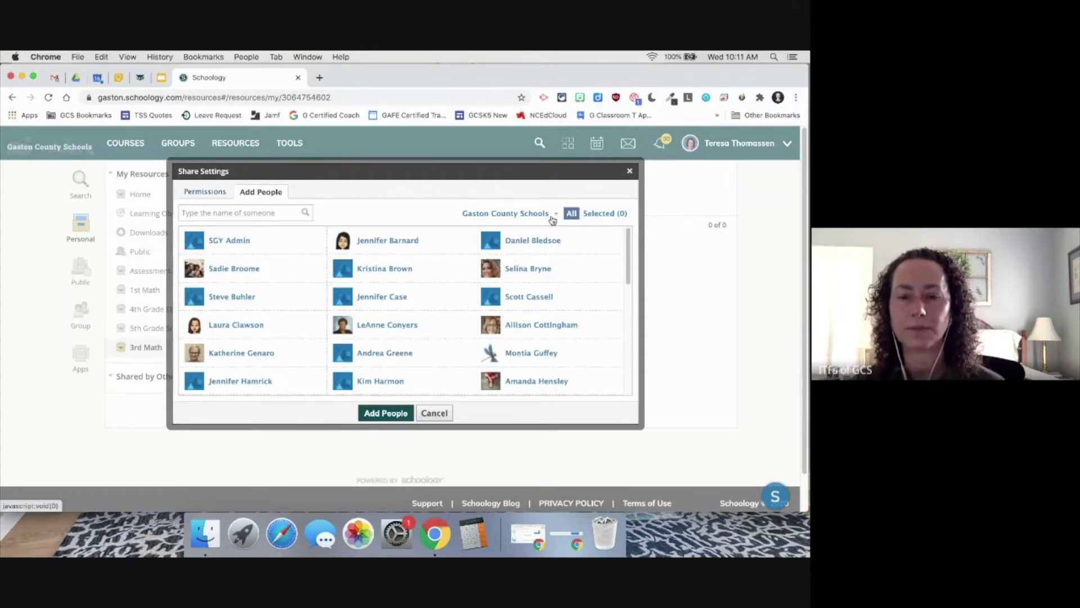
click(401, 243)
click(542, 277)
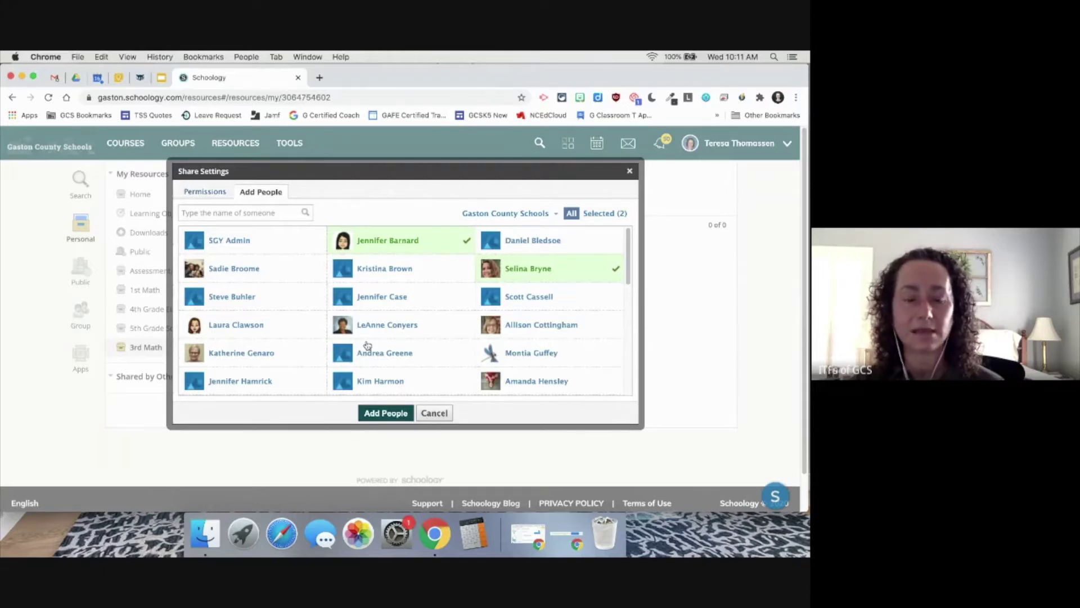
click(262, 330)
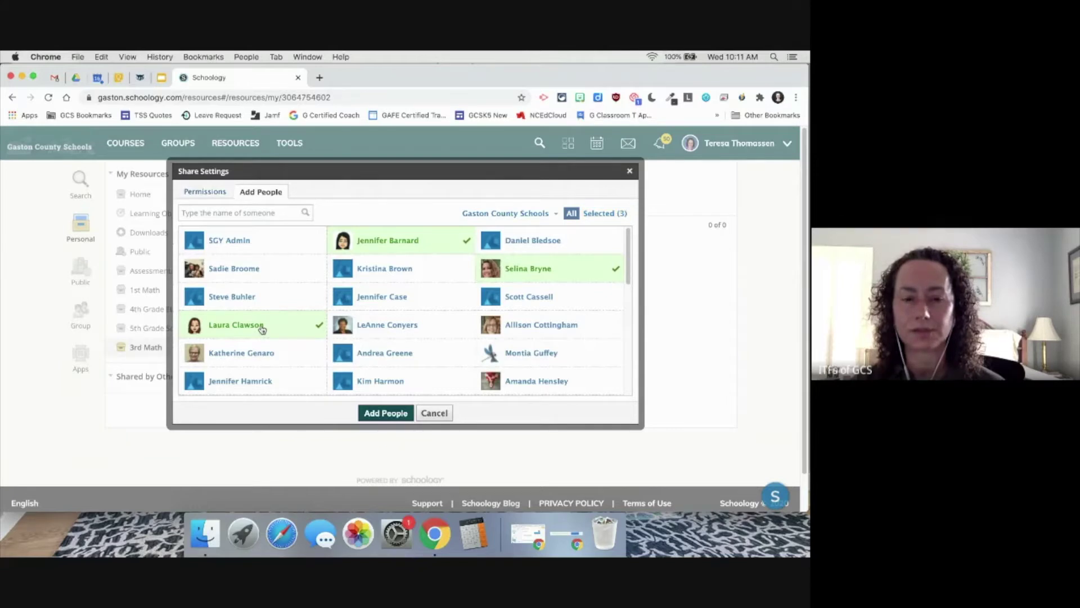
click(261, 330)
click(397, 243)
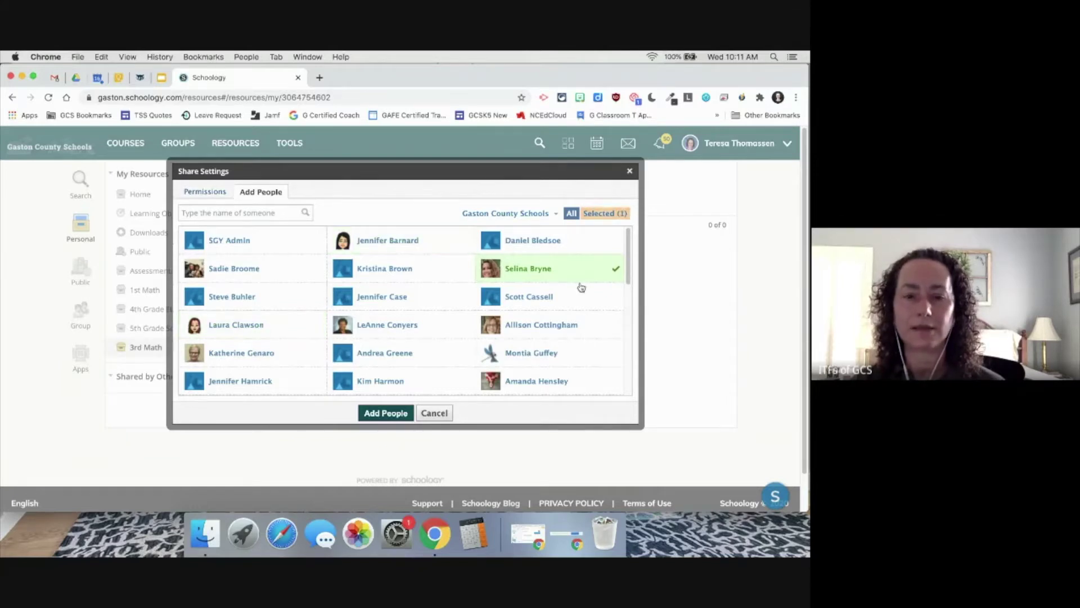
click(579, 280)
Find a colleague by surname in the people list and share the 3rd Math collection with that person
click(234, 214)
text(turner)
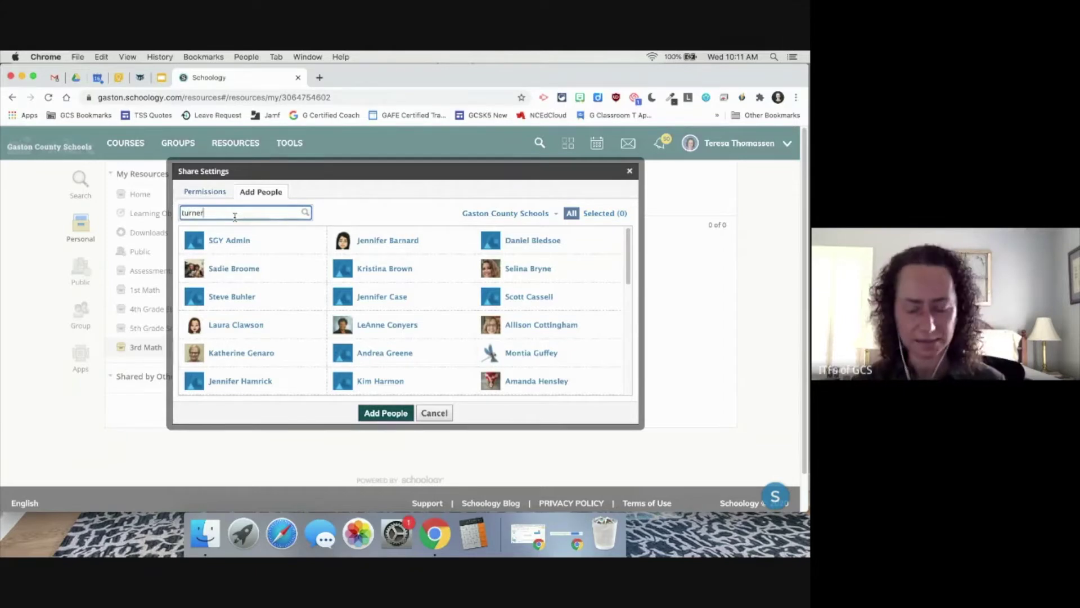
click(235, 250)
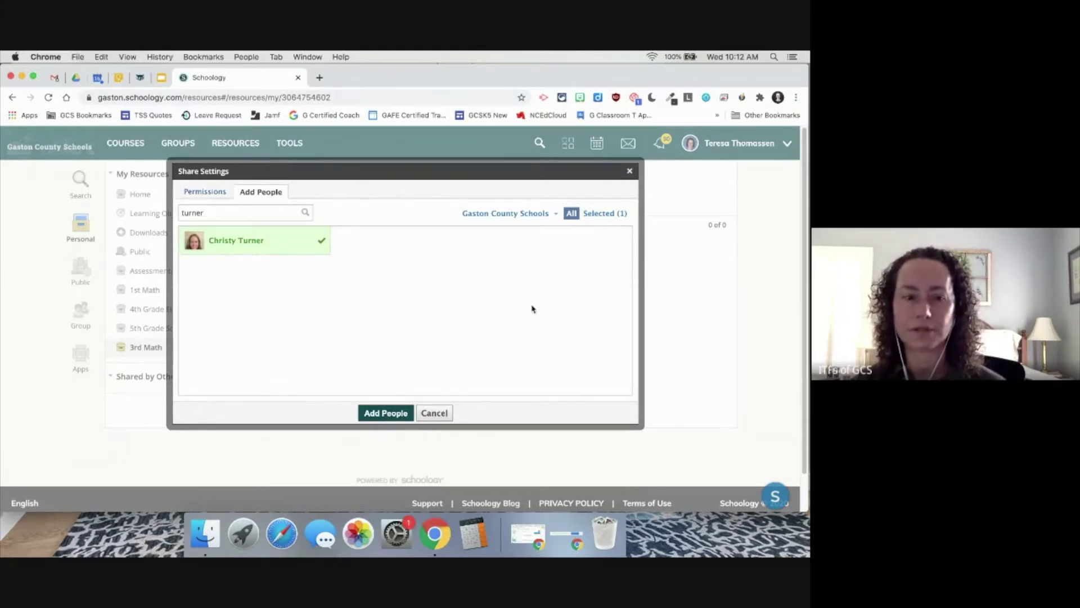
click(384, 413)
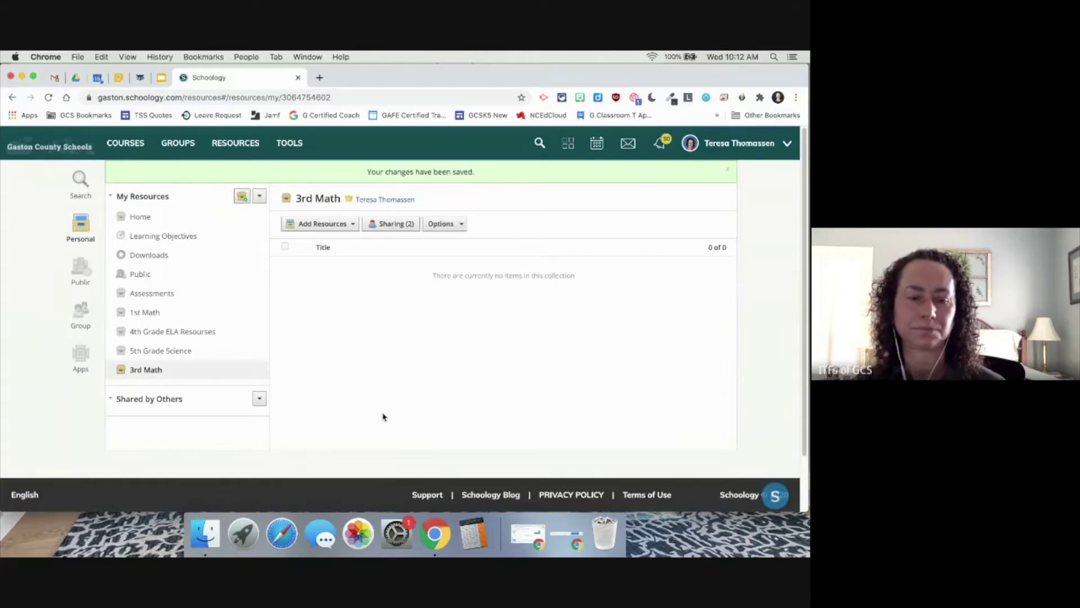
Set the added colleague's permission on the 3rd Math collection to Can Edit and save the changes
click(408, 227)
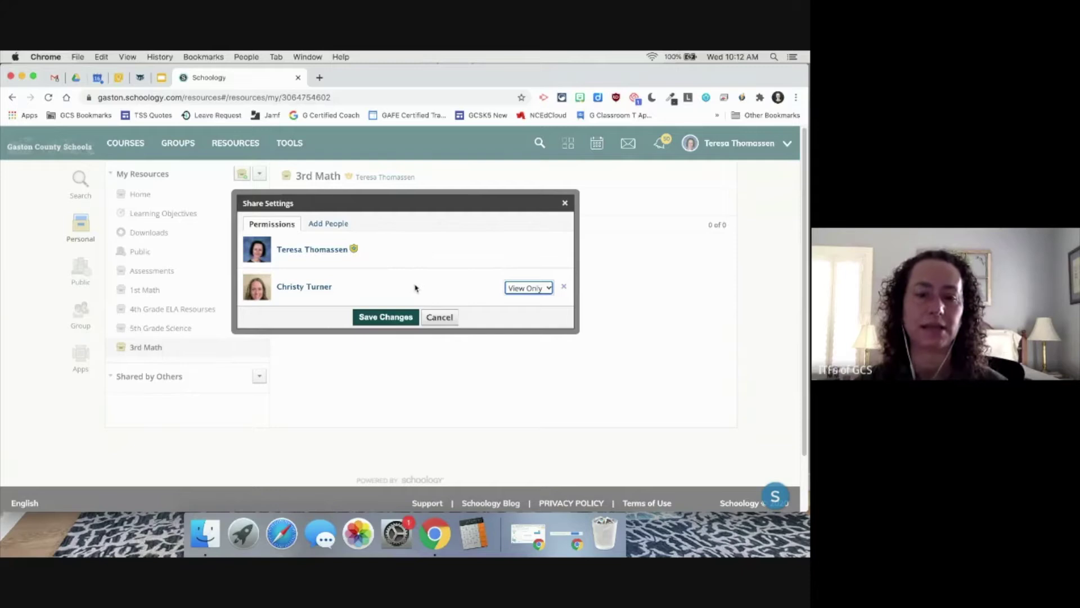
click(547, 290)
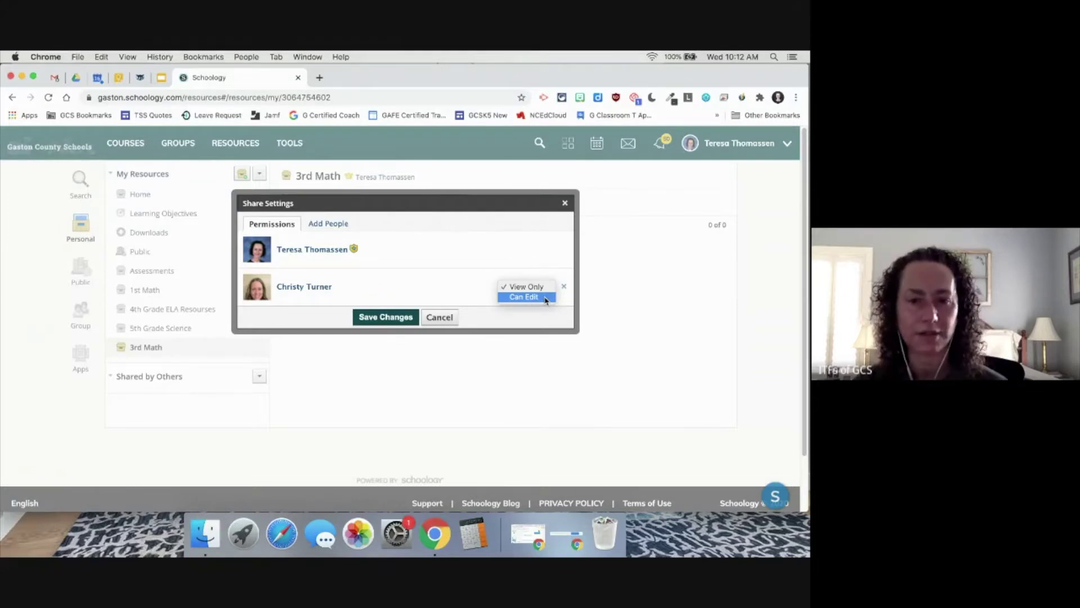
click(545, 300)
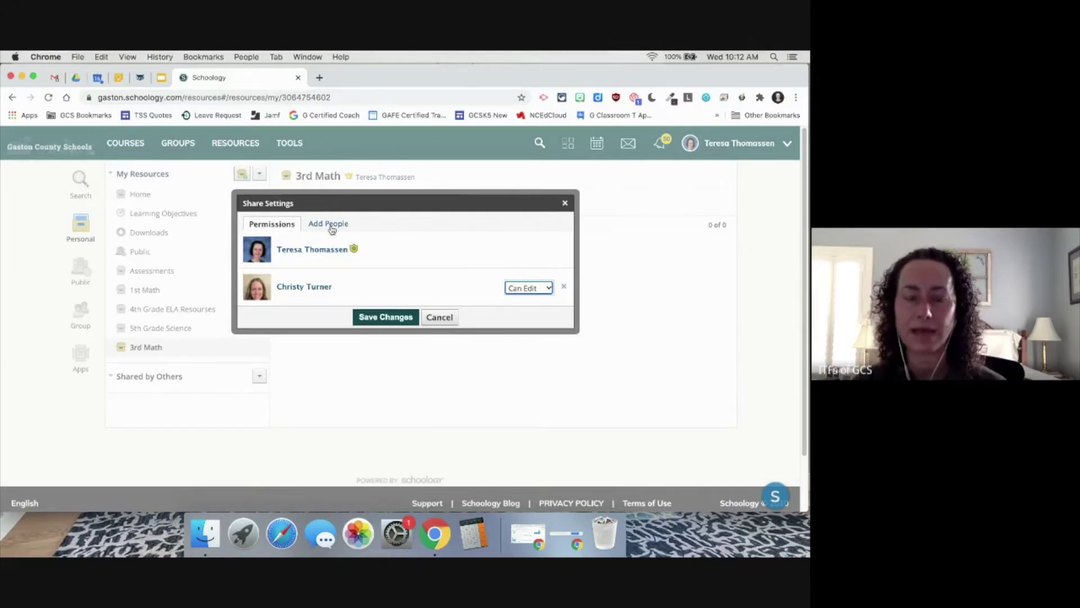
click(384, 318)
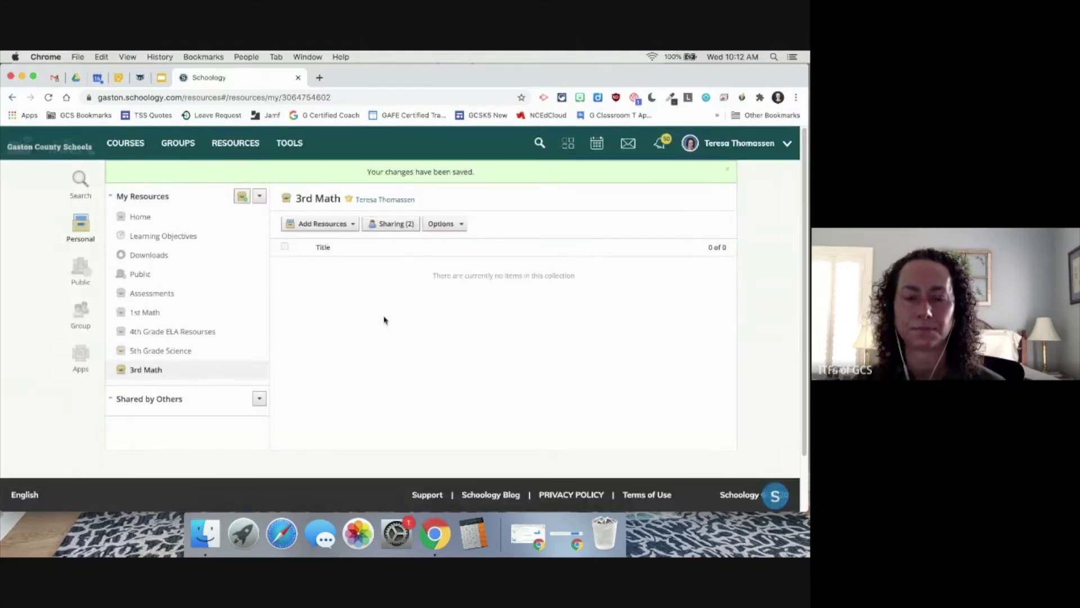
click(462, 225)
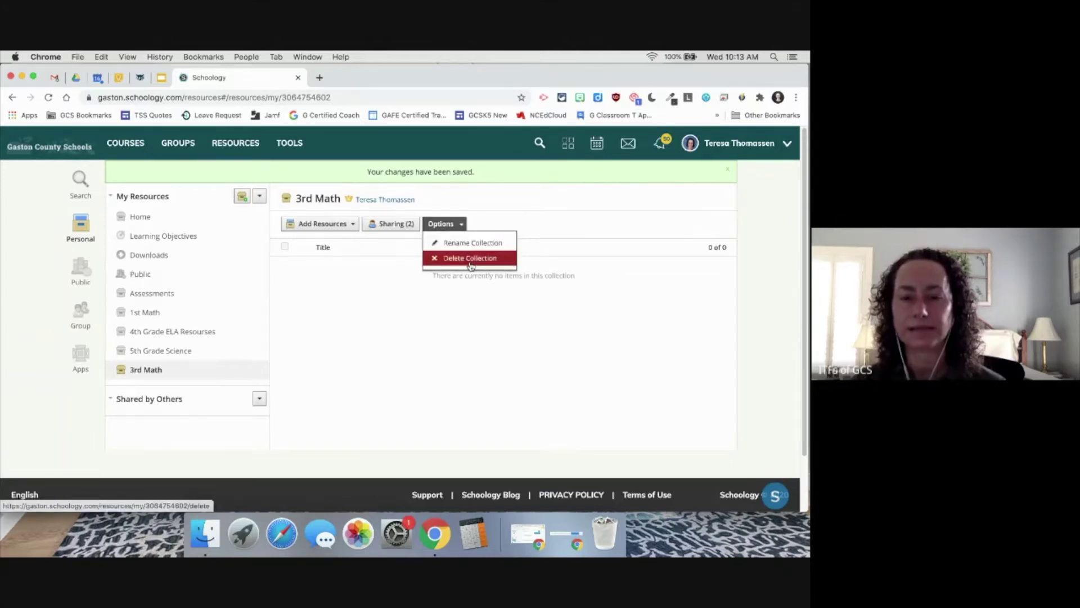
click(460, 225)
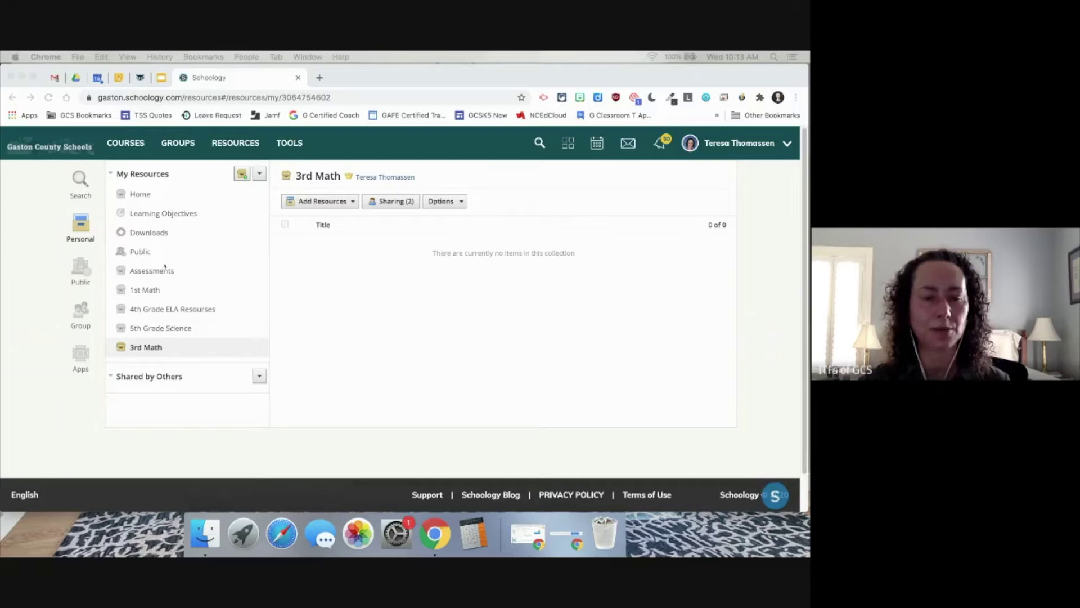
View the Public collection in My Resources and switch to the library of resources that other educators have made public
click(140, 252)
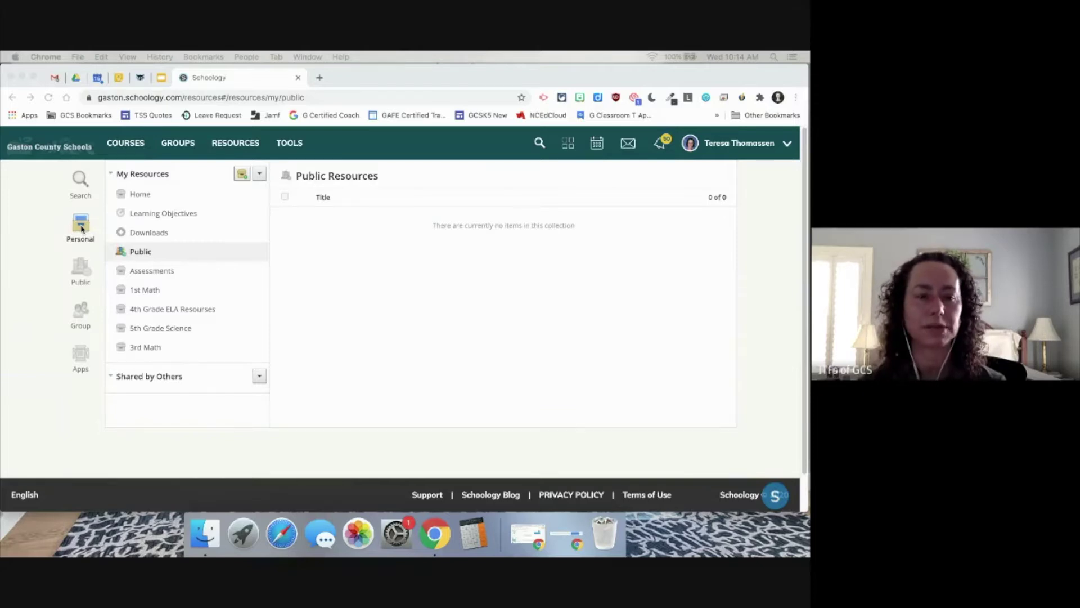
click(80, 273)
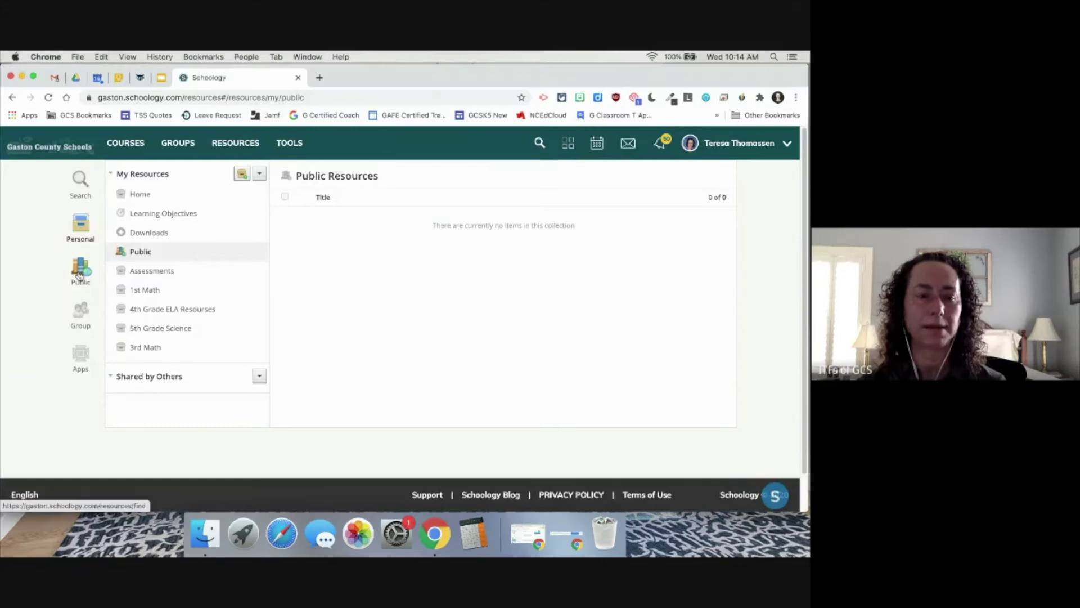
click(80, 274)
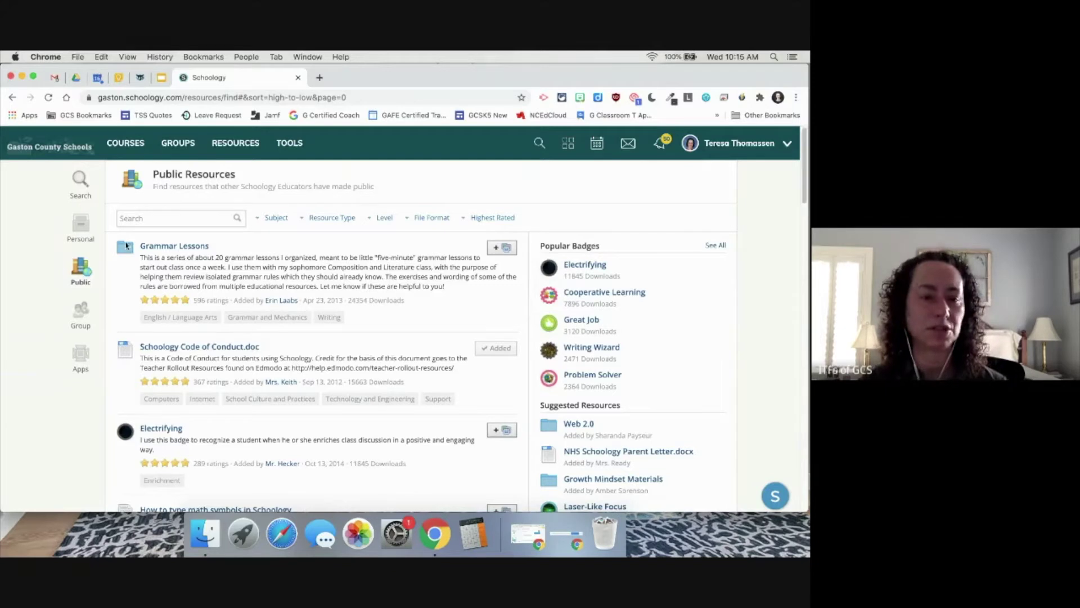
Search the public resources for "#sgyPD"
click(139, 218)
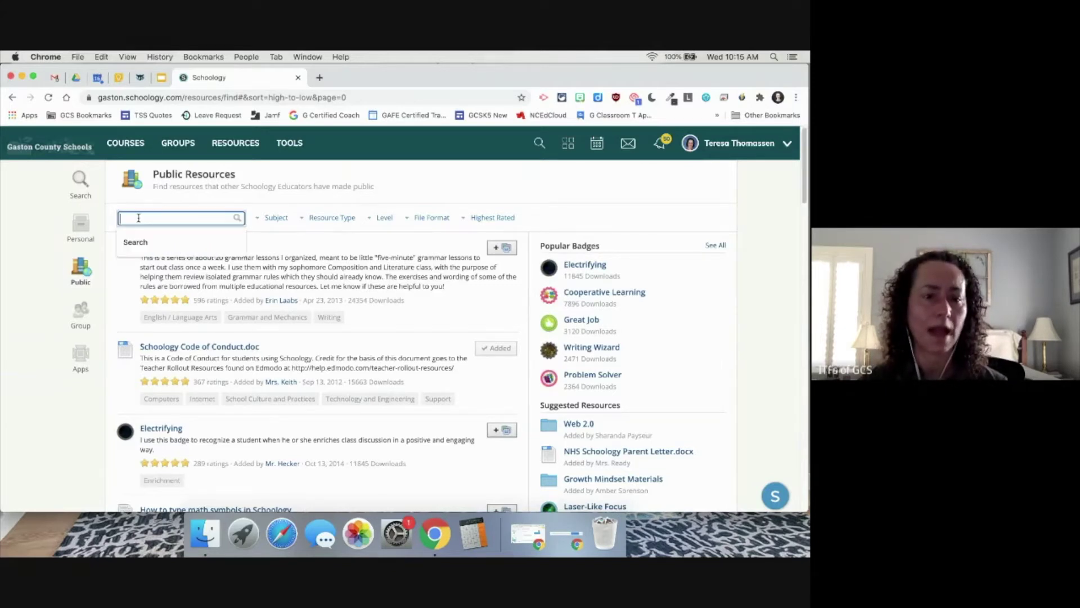
text(#sgy)
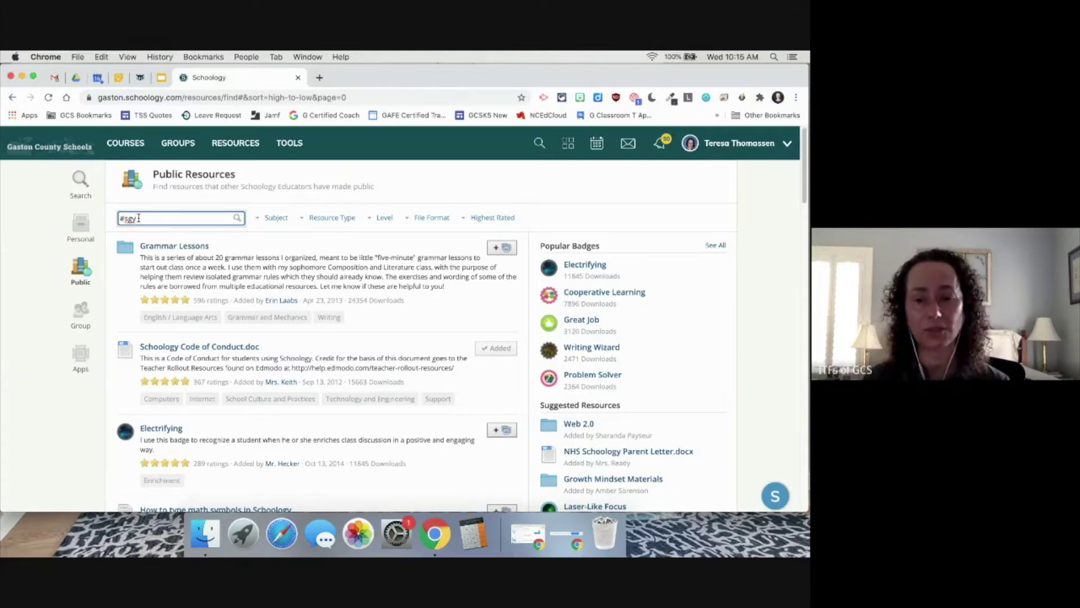
text(PD)
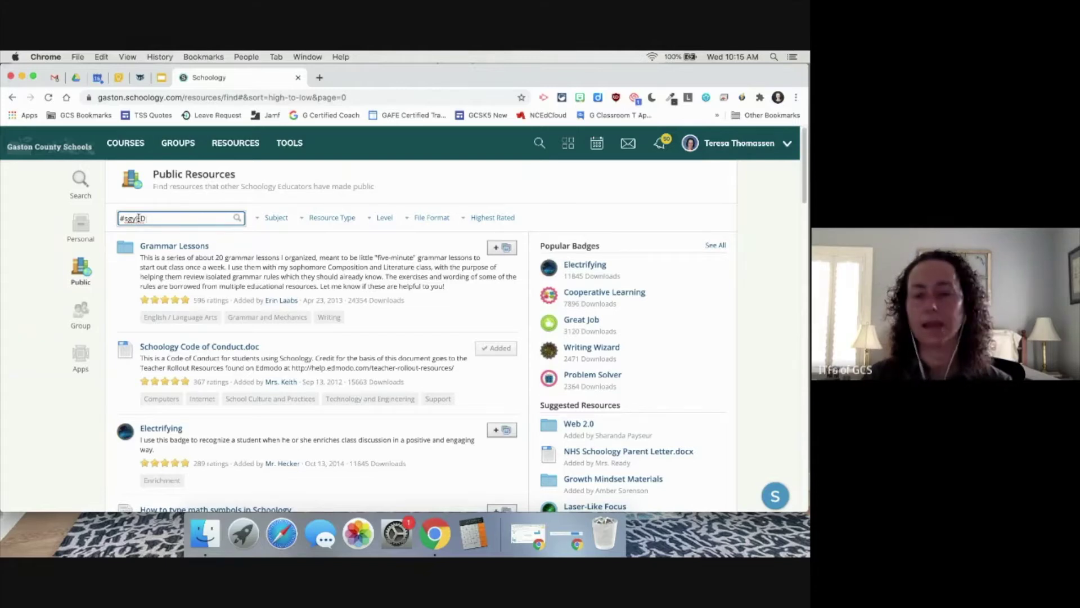
key(Return)
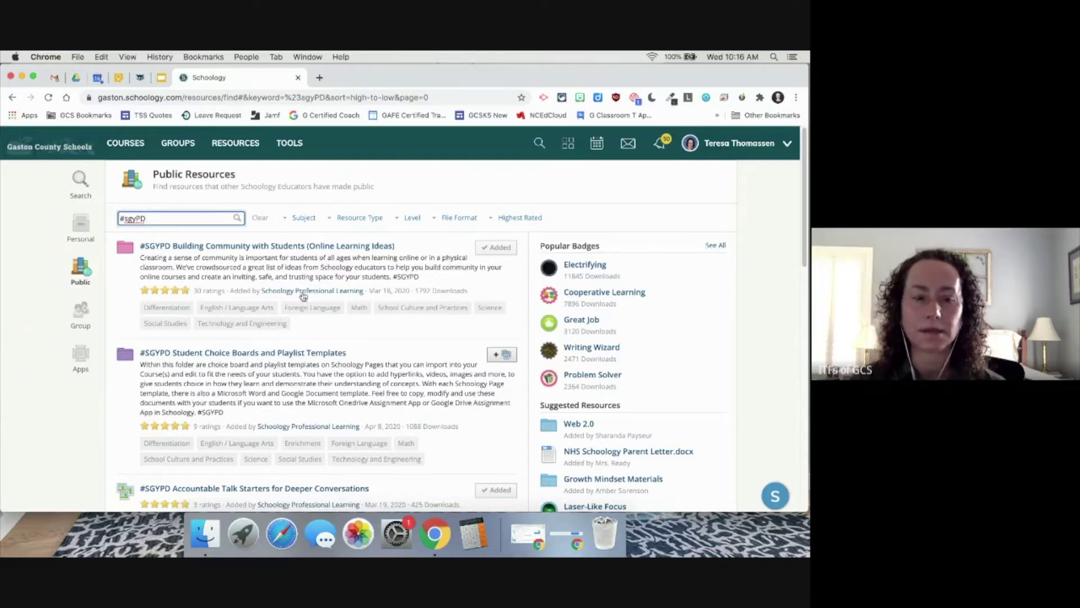
Browse the #sgyPD results and add the "#SGYPD Student Choice Boards and Playlist Templates" folder to the personal resources
scroll(243, 378, down, 1)
scroll(243, 379, down, 3)
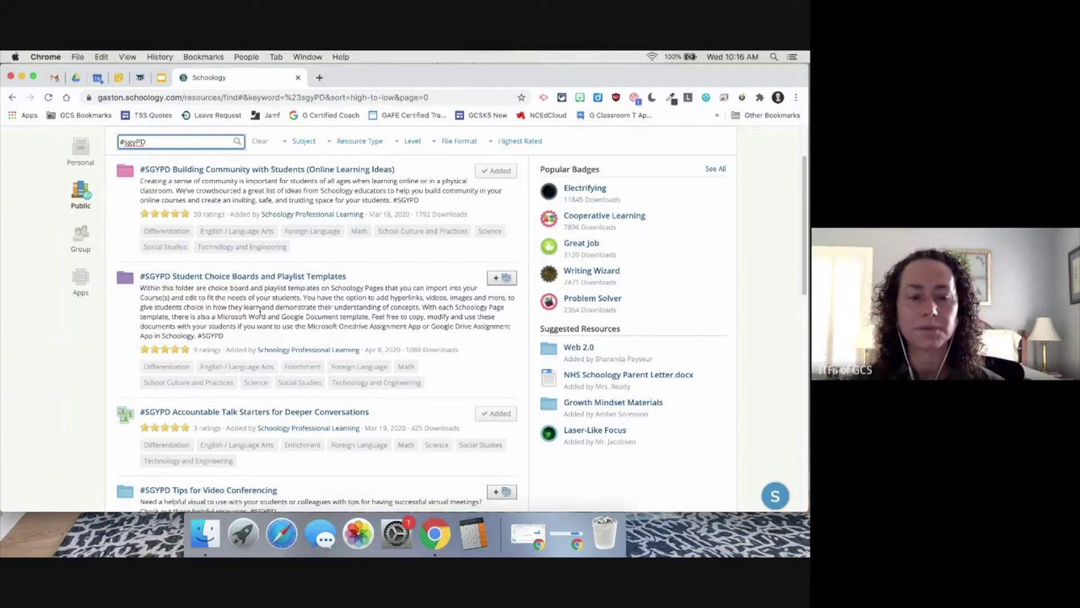
scroll(238, 430, down, 1)
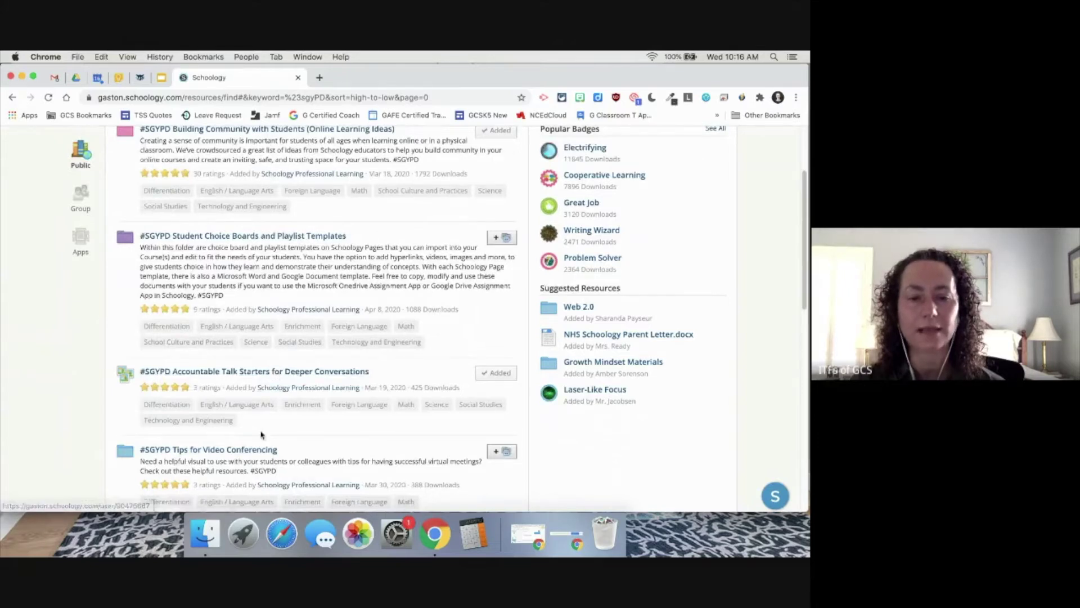
scroll(261, 433, up, 3)
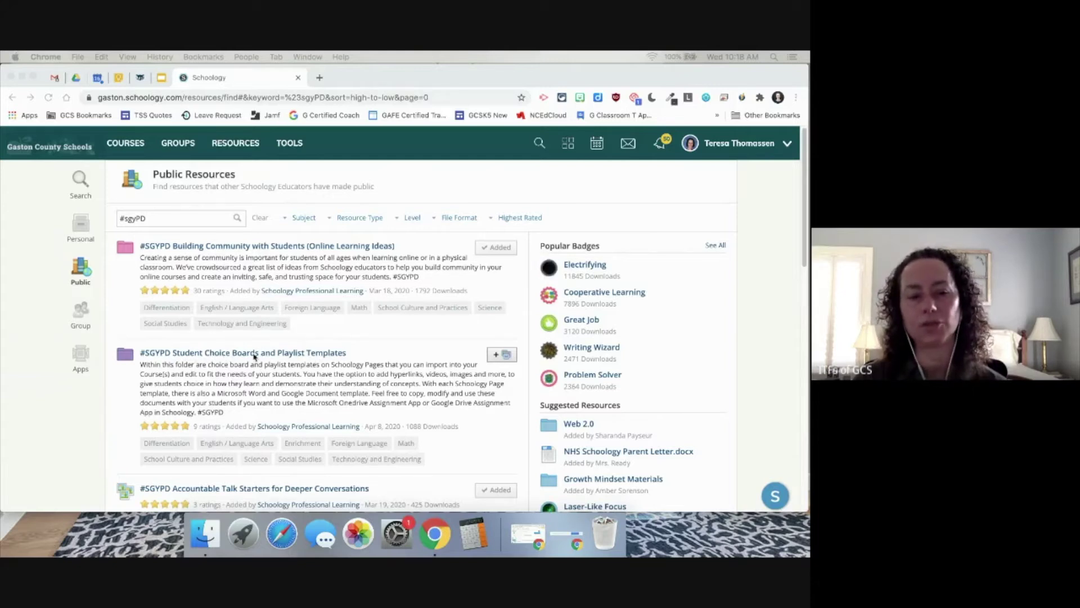
click(496, 355)
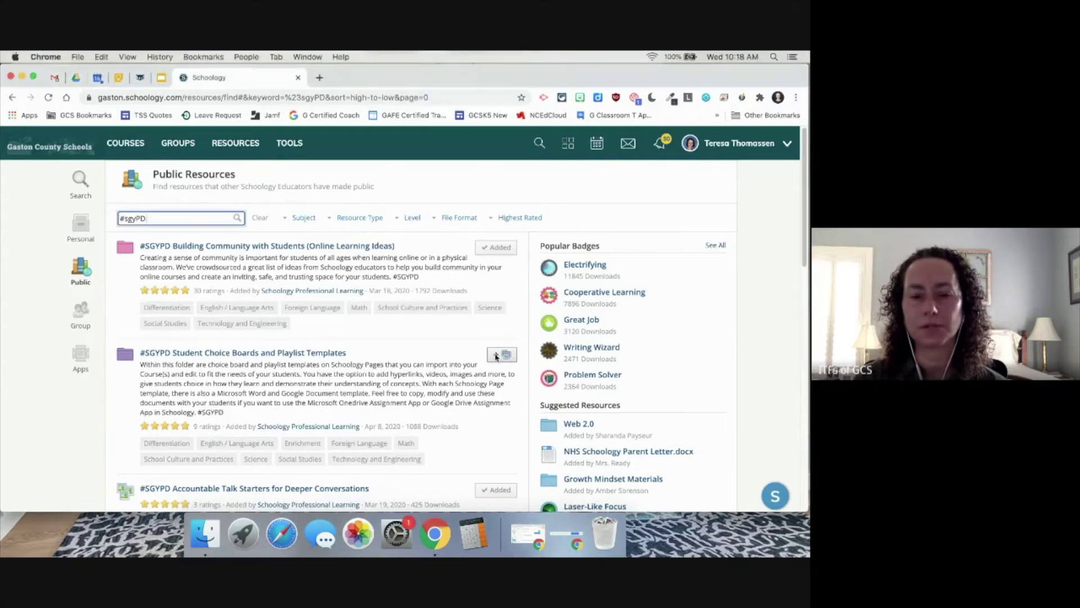
click(498, 357)
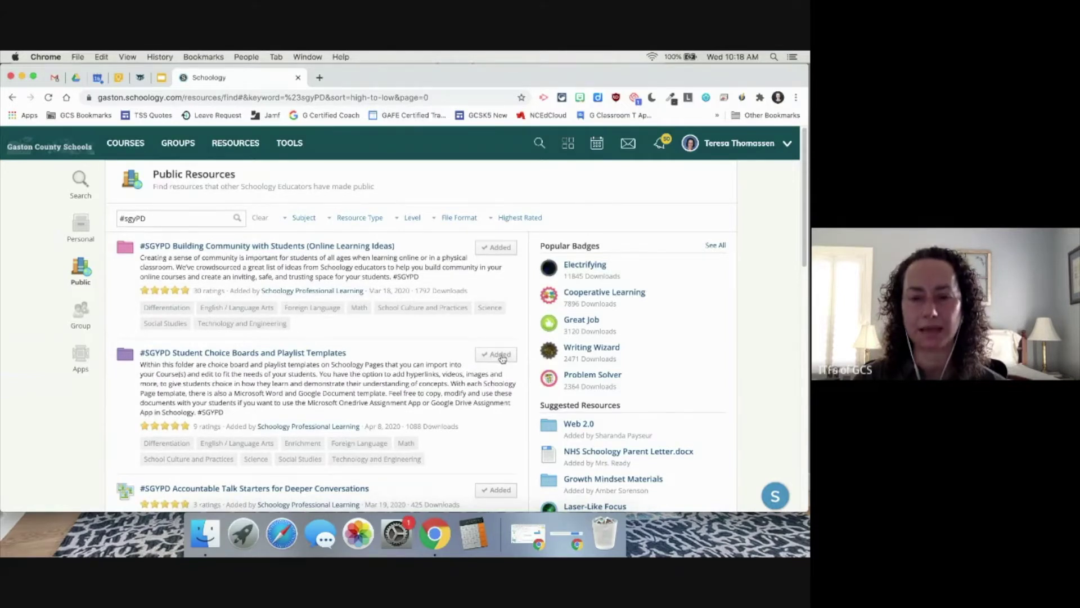
Open the Downloads collection in the personal resources and look through it for the "#SGYPD Student Choice Boards and Playlist Templates" folder
click(81, 225)
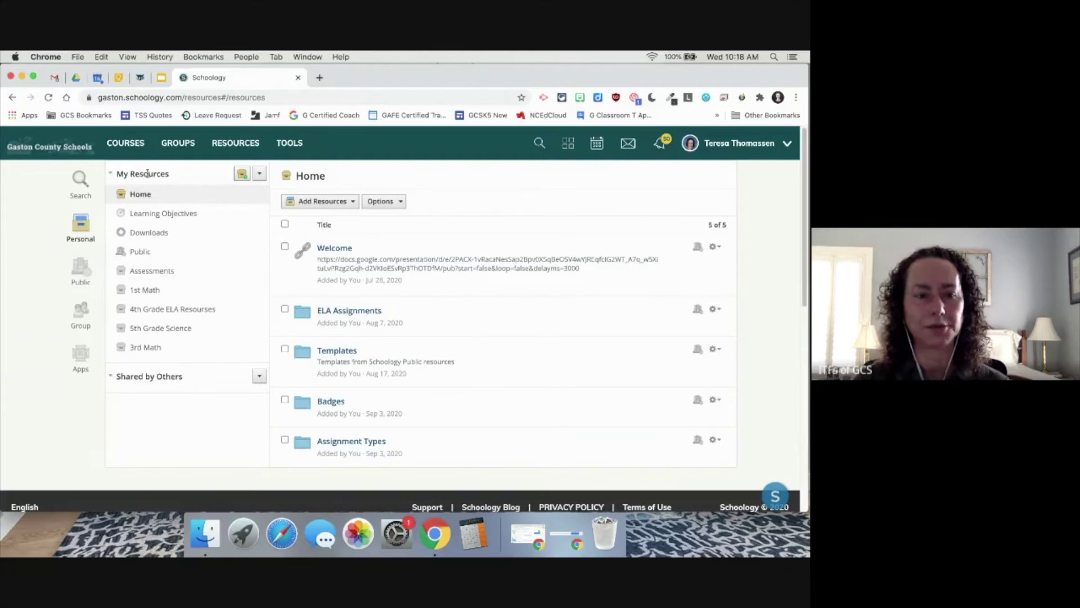
click(144, 238)
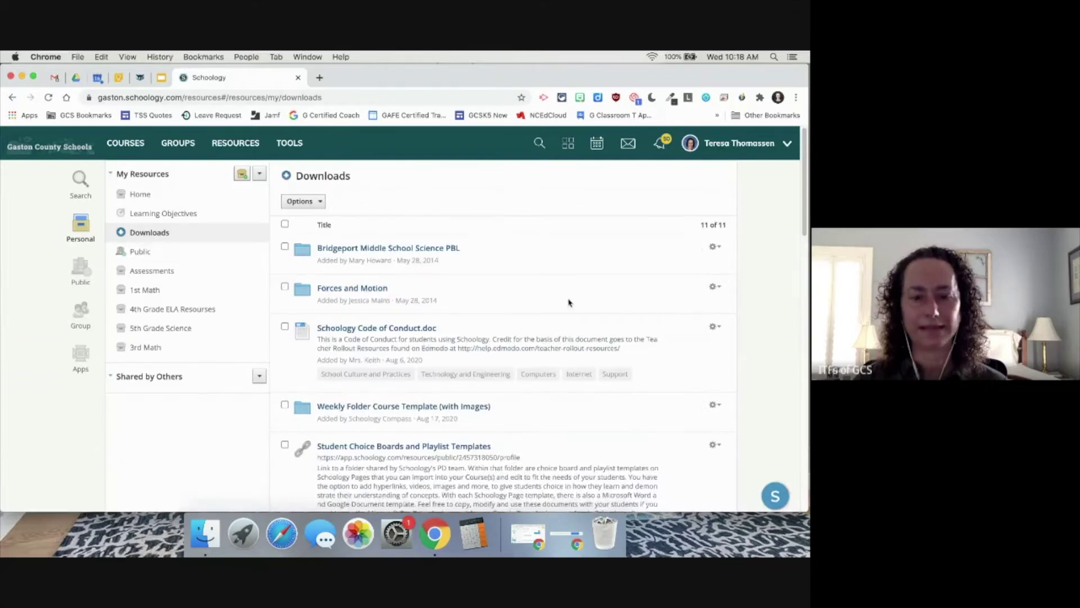
scroll(555, 330, down, 5)
scroll(556, 331, down, 10)
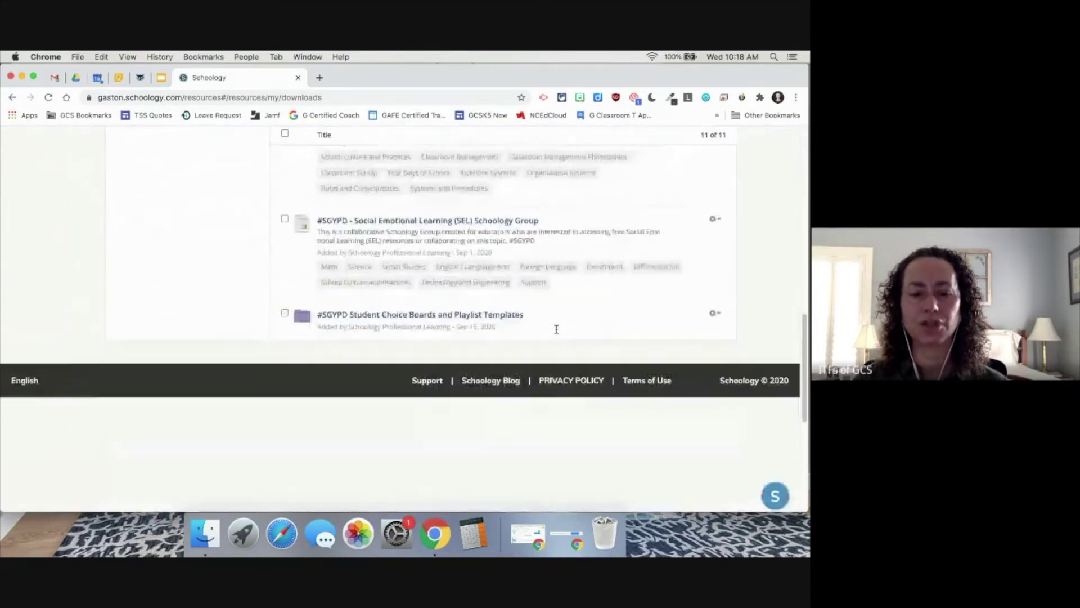
scroll(556, 331, up, 15)
scroll(557, 333, down, 15)
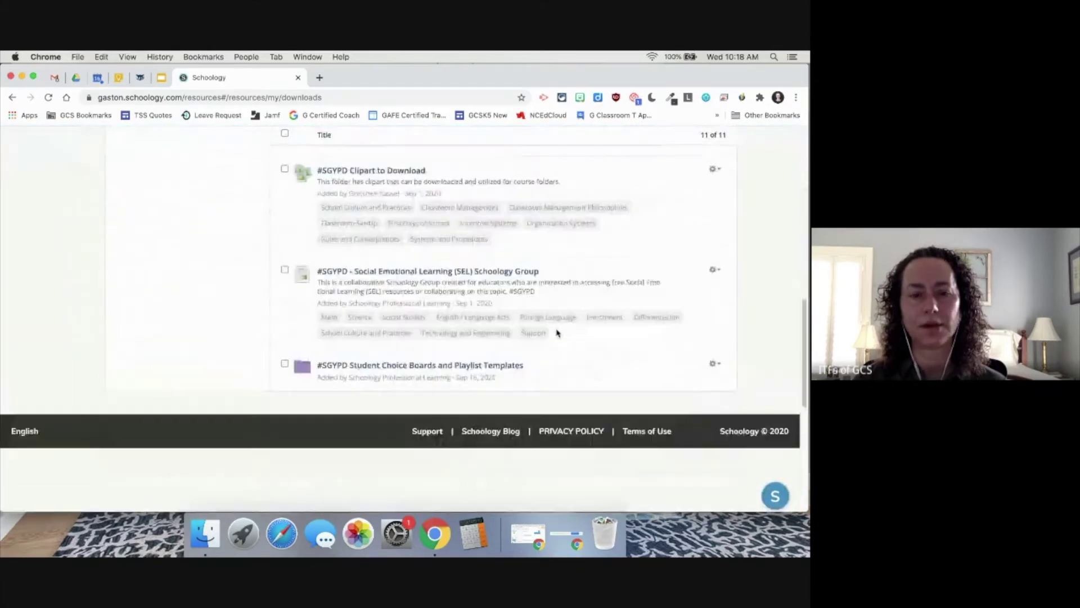
scroll(538, 287, up, 15)
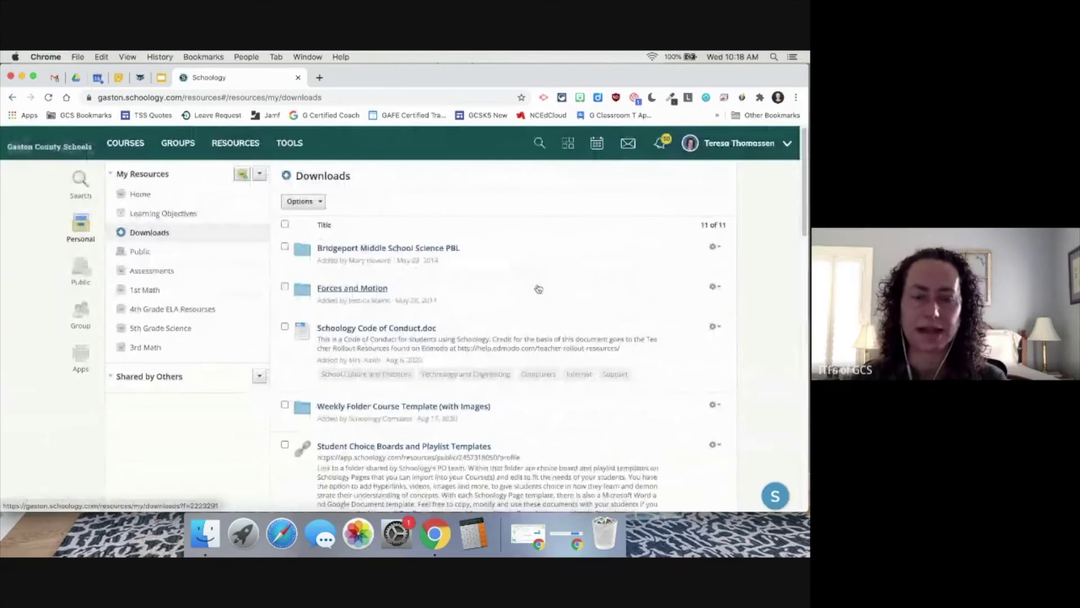
scroll(538, 288, down, 5)
scroll(538, 289, down, 8)
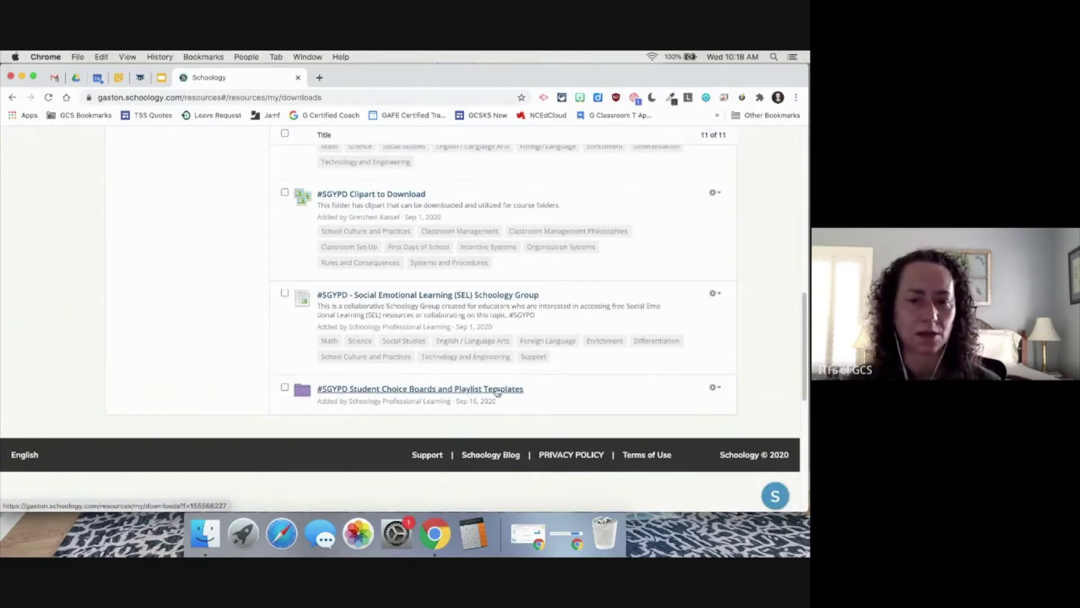
Copy the downloaded "#SGYPD Student Choice Boards and Playlist Templates" folder to the Home collection, with (No Folder) as its destination folder
click(716, 389)
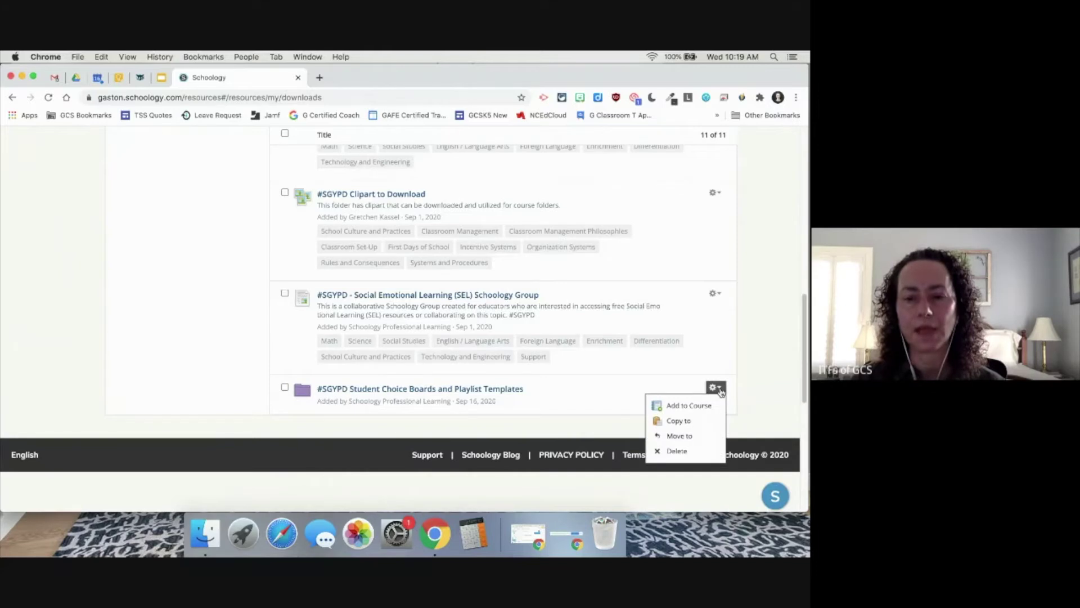
click(699, 421)
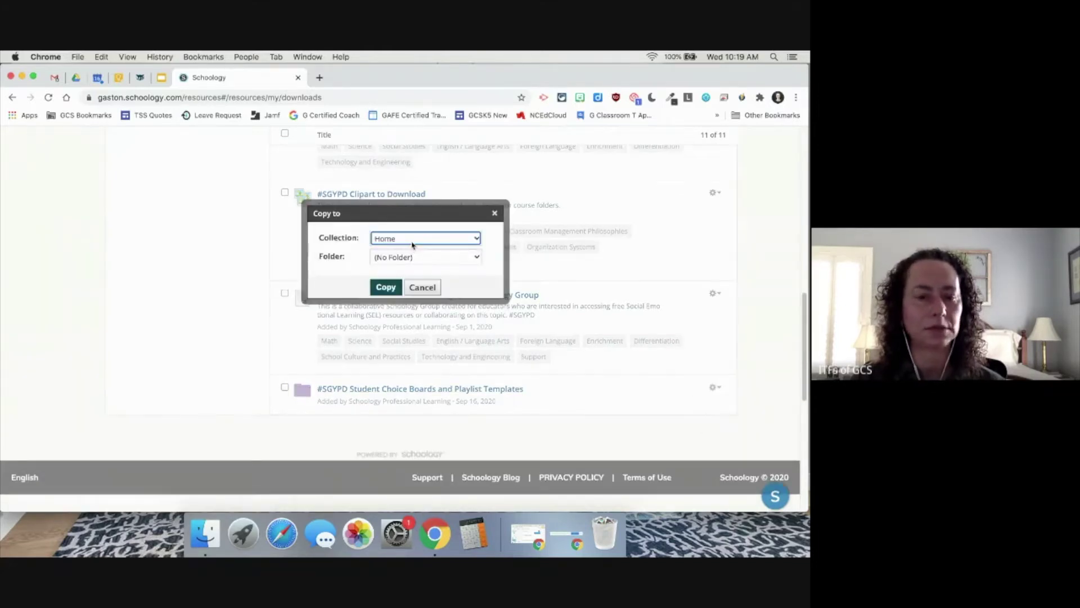
click(412, 243)
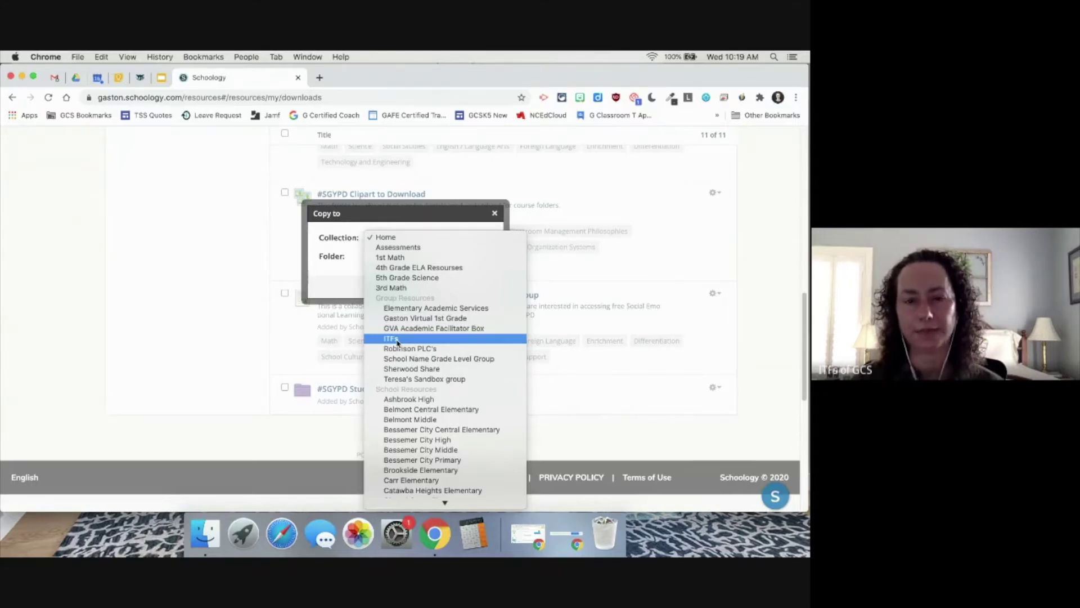
click(498, 216)
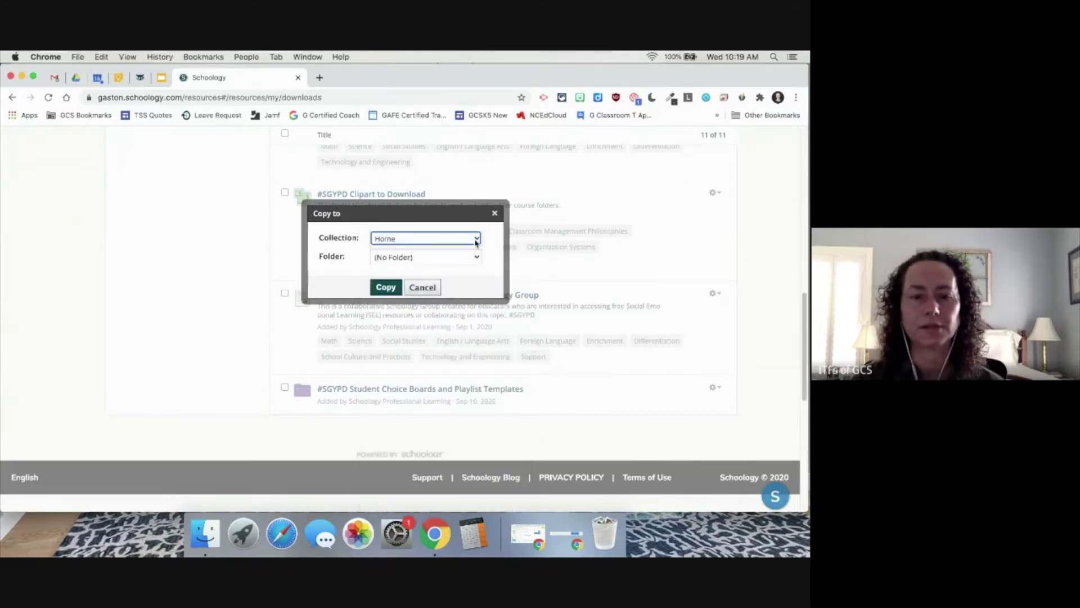
click(477, 239)
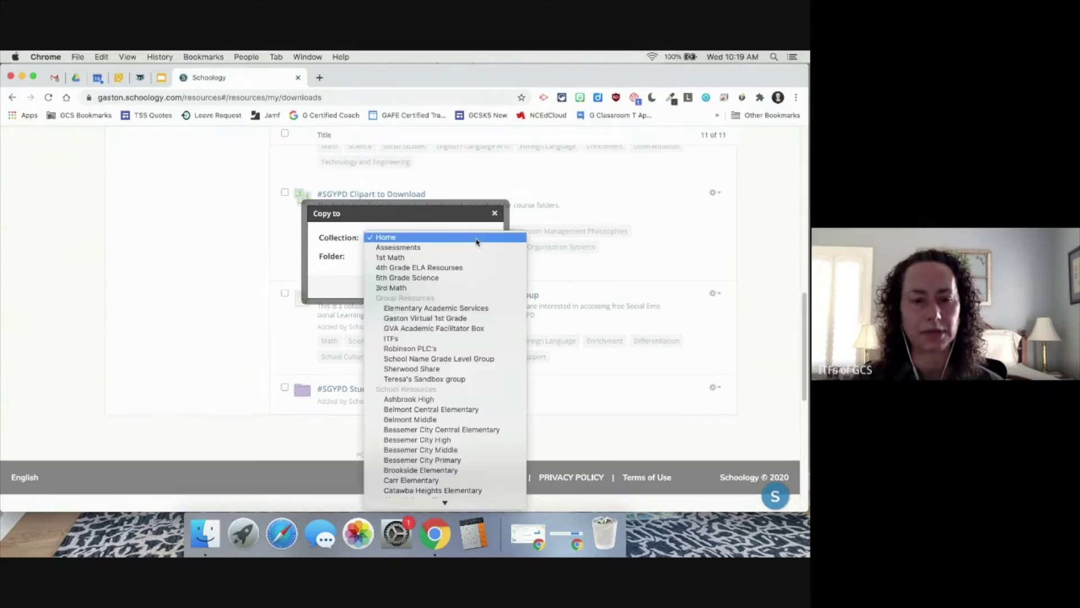
click(427, 239)
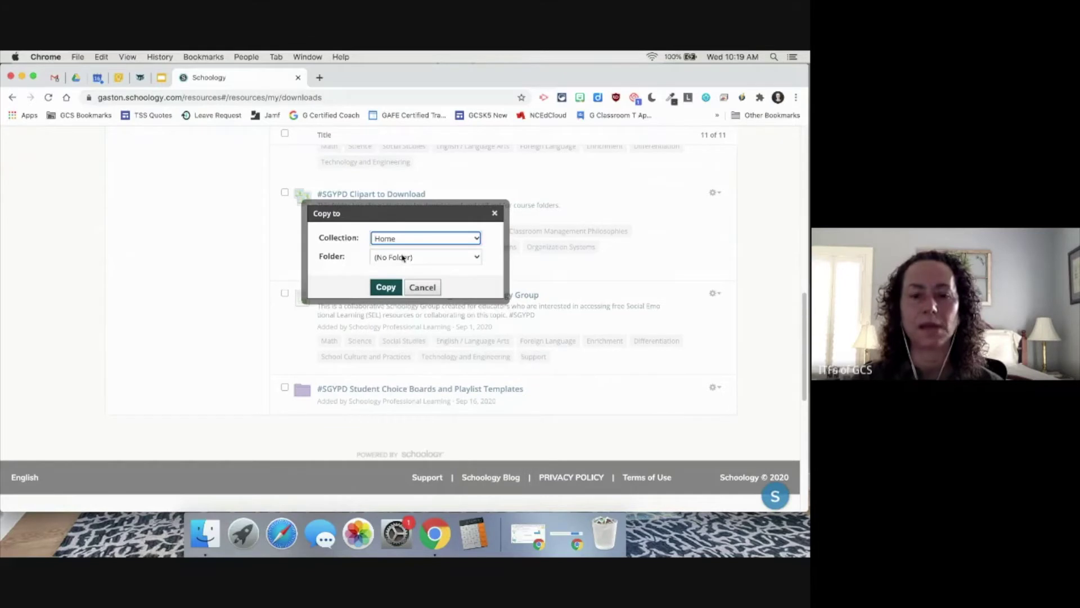
click(403, 257)
click(403, 256)
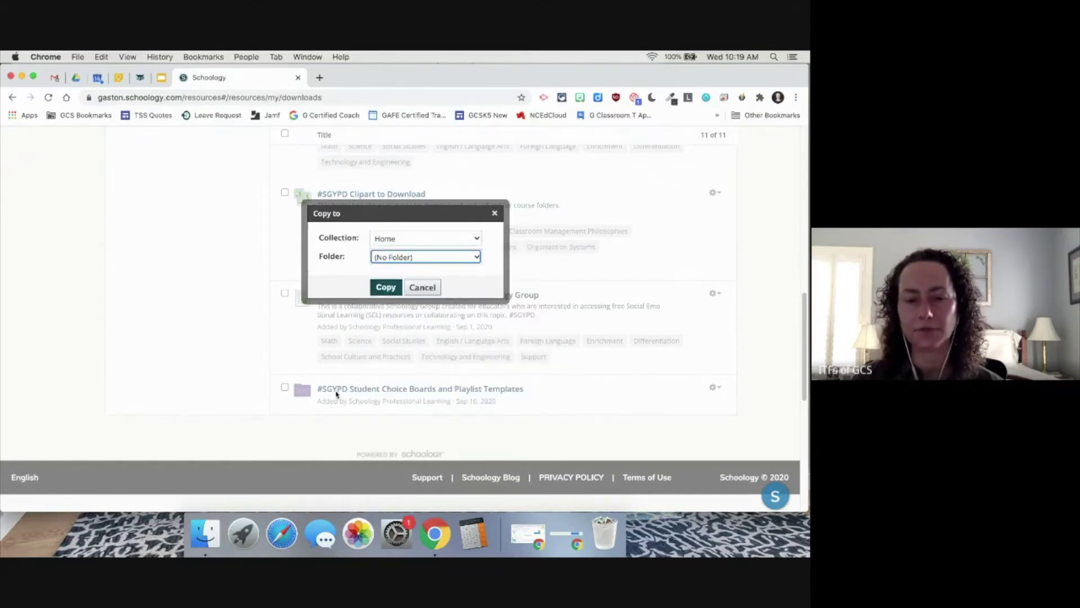
click(386, 288)
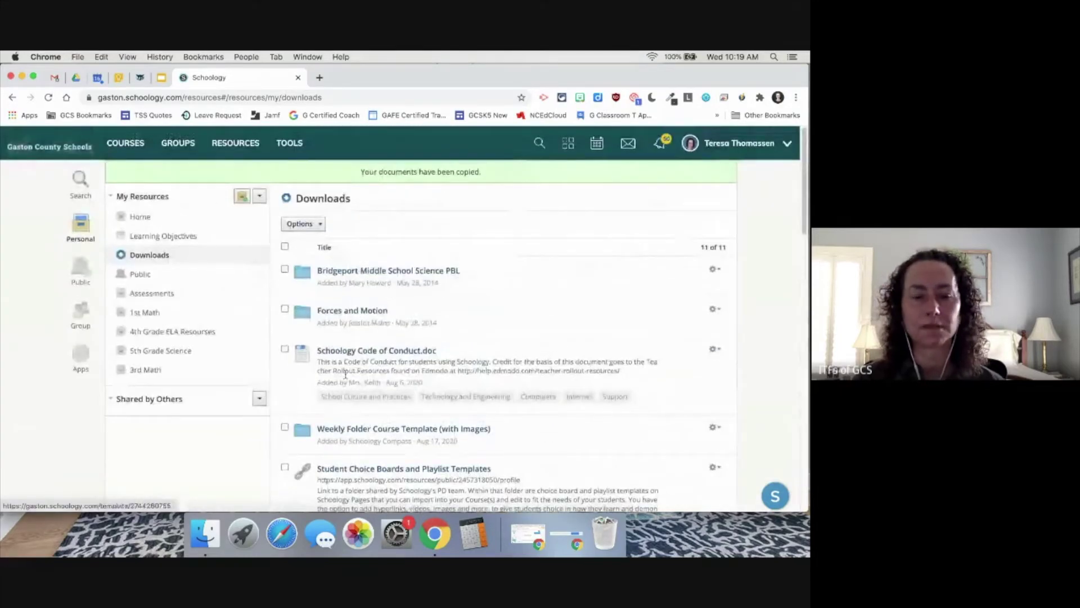
Go to the Home collection and open the copied "#SGYPD Student Choice Boards and Playlist Templates" folder
click(140, 219)
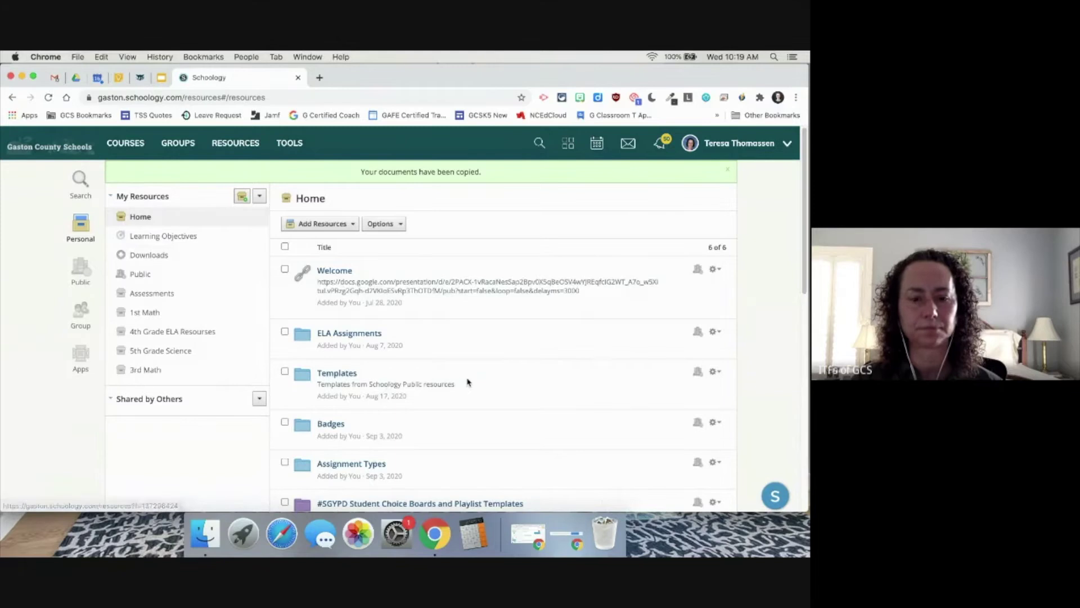
scroll(467, 382, down, 5)
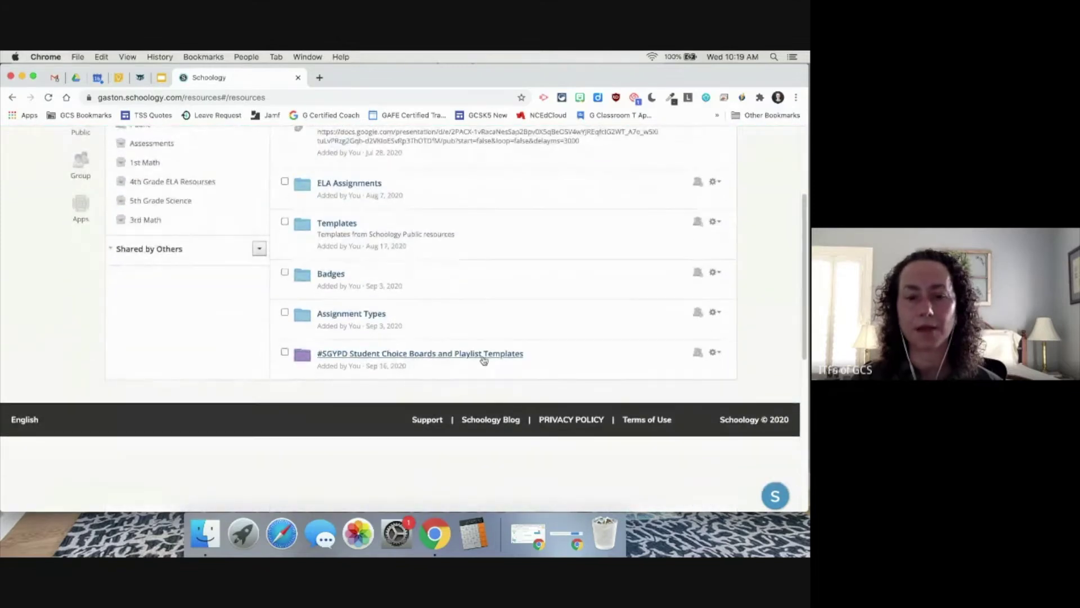
scroll(484, 361, down, 1)
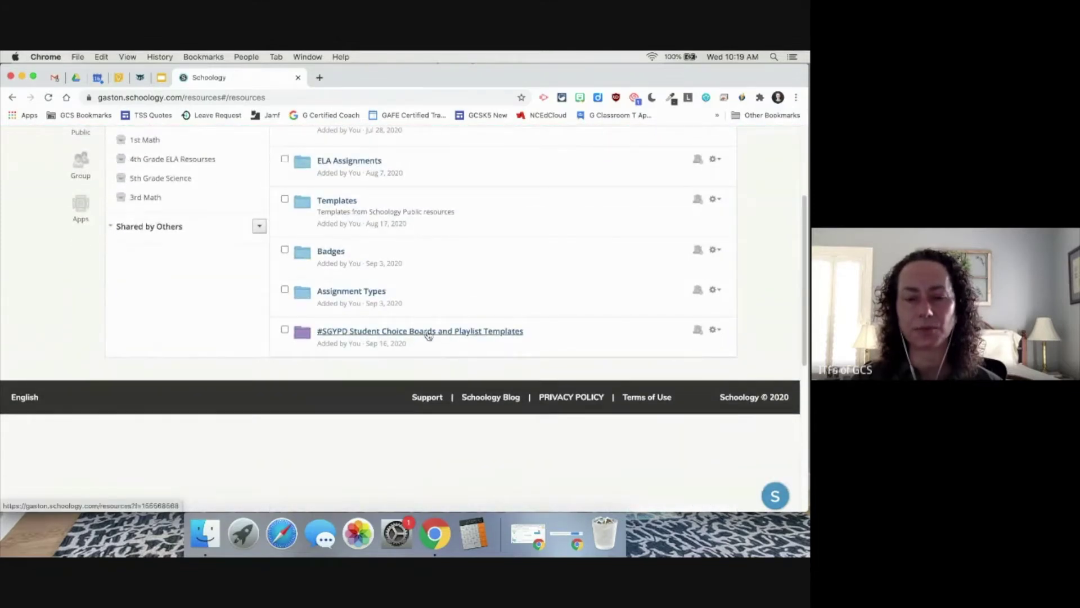
click(428, 333)
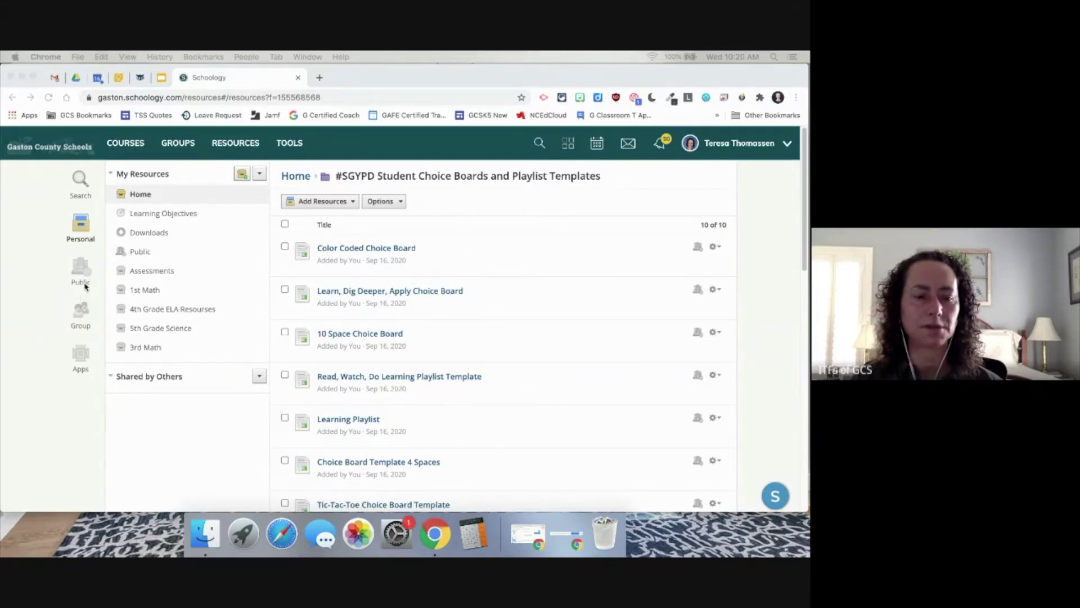
Switch to the group resources and look through the folders shared in the Elementary Academic Services group
click(77, 319)
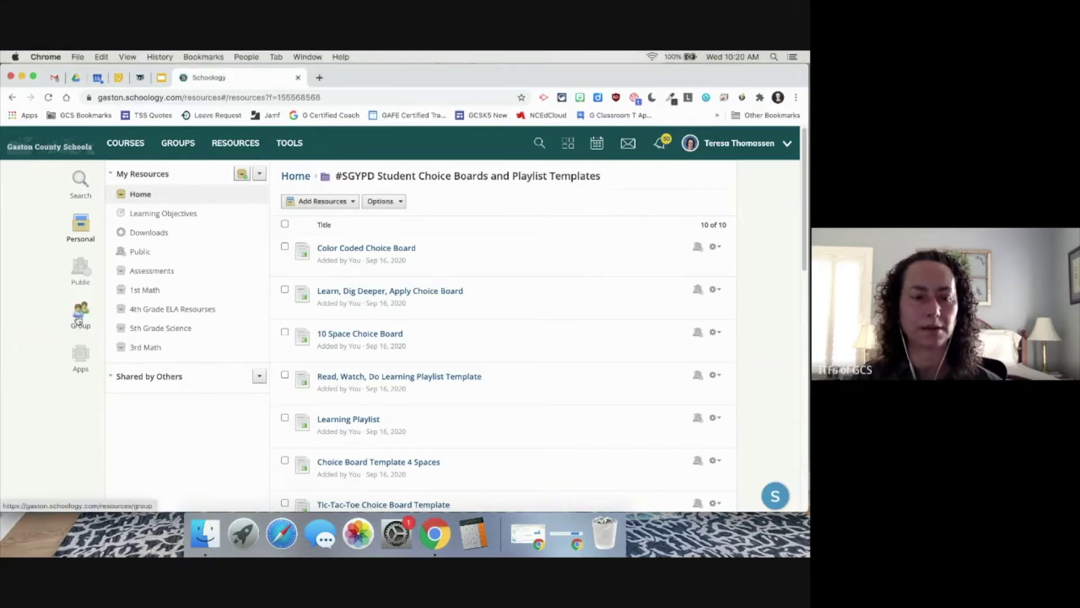
click(80, 318)
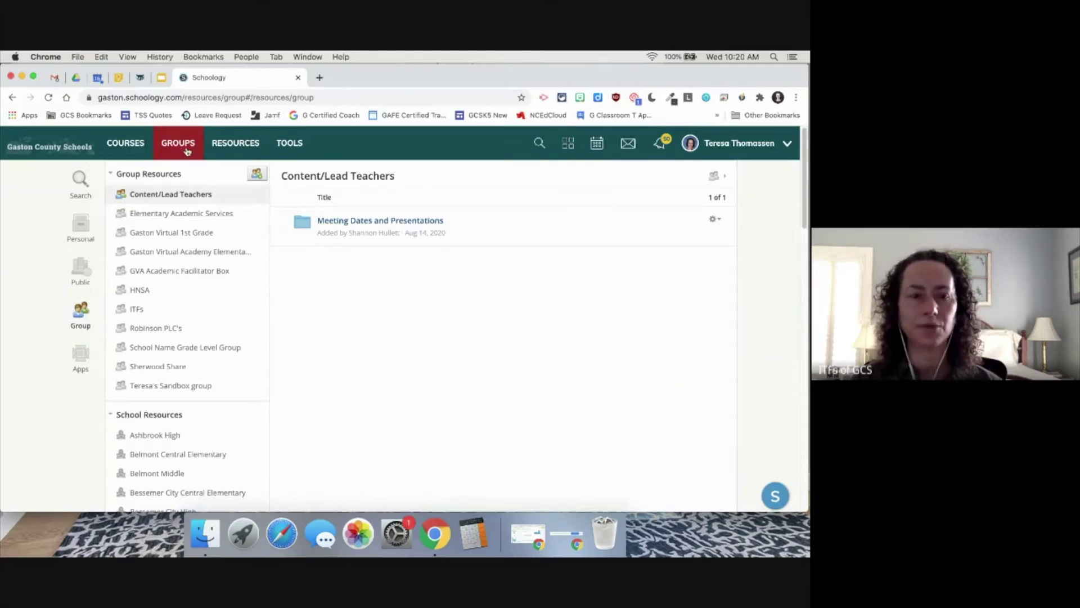
click(151, 215)
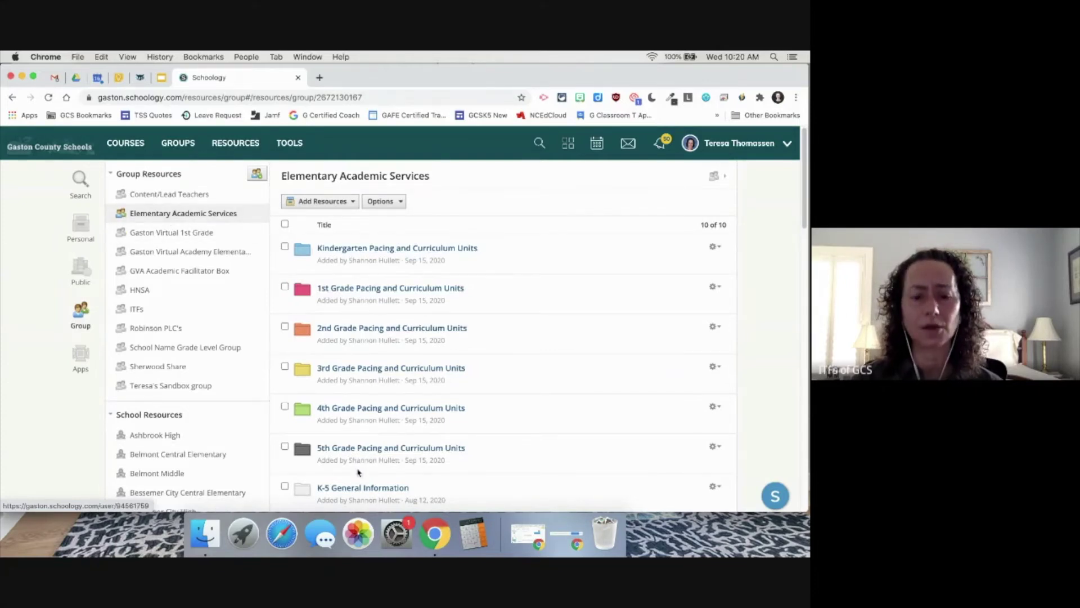
scroll(360, 466, down, 5)
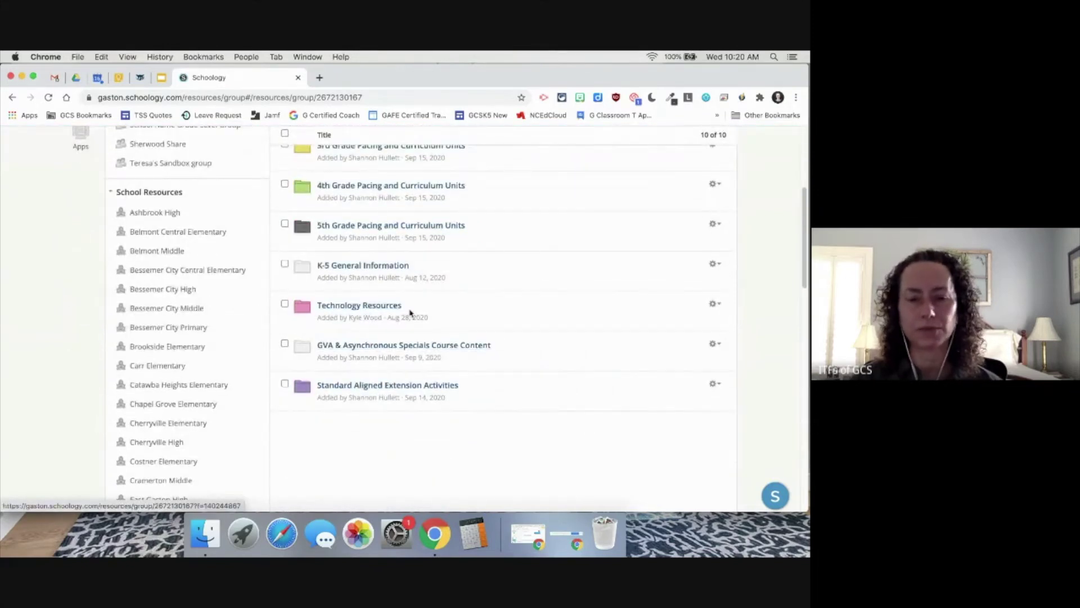
scroll(410, 313, up, 5)
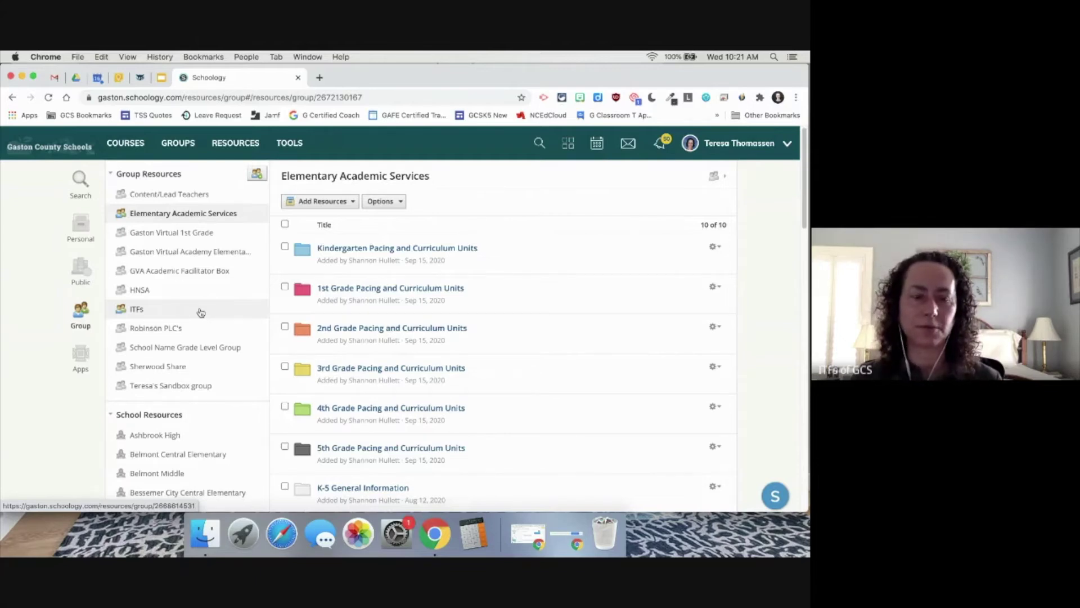
Start a new group named "Delete this Group" with the description "This group will be our PLC hub for 2nd grade teachers across GCS"
click(257, 178)
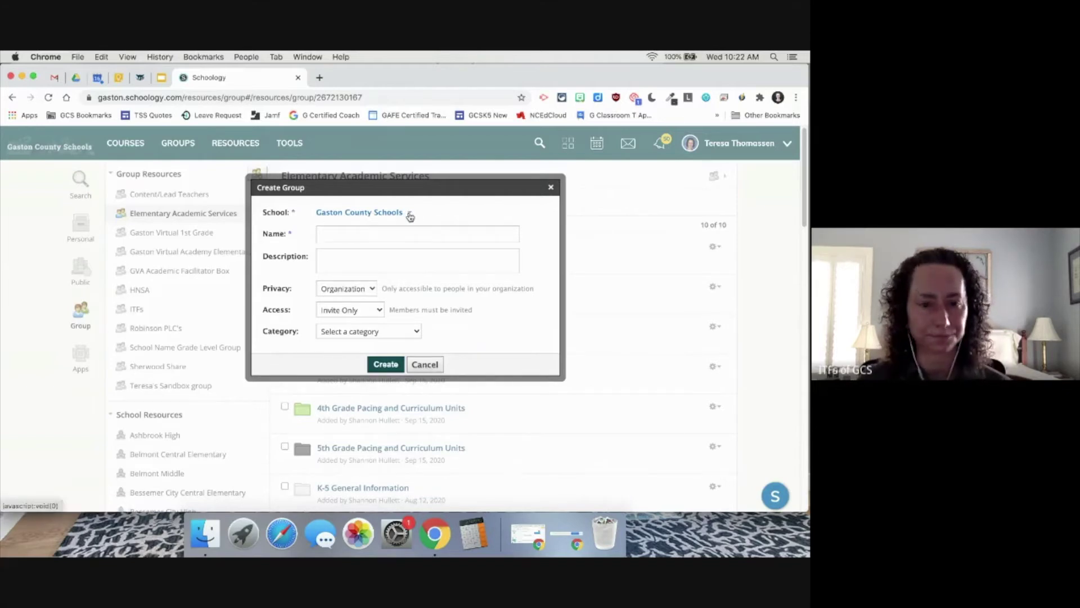
click(338, 234)
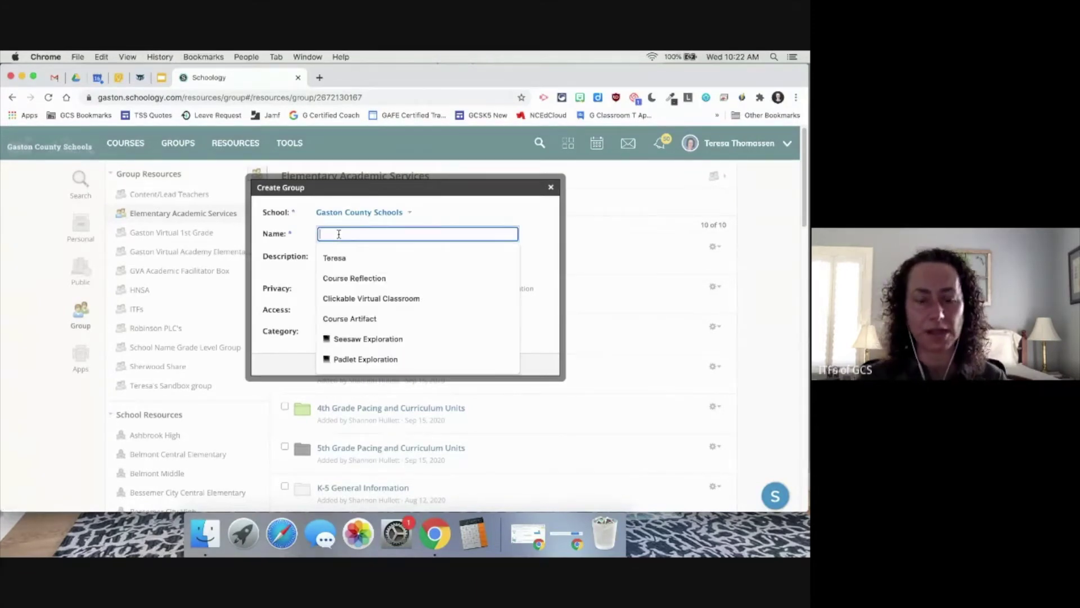
text(De)
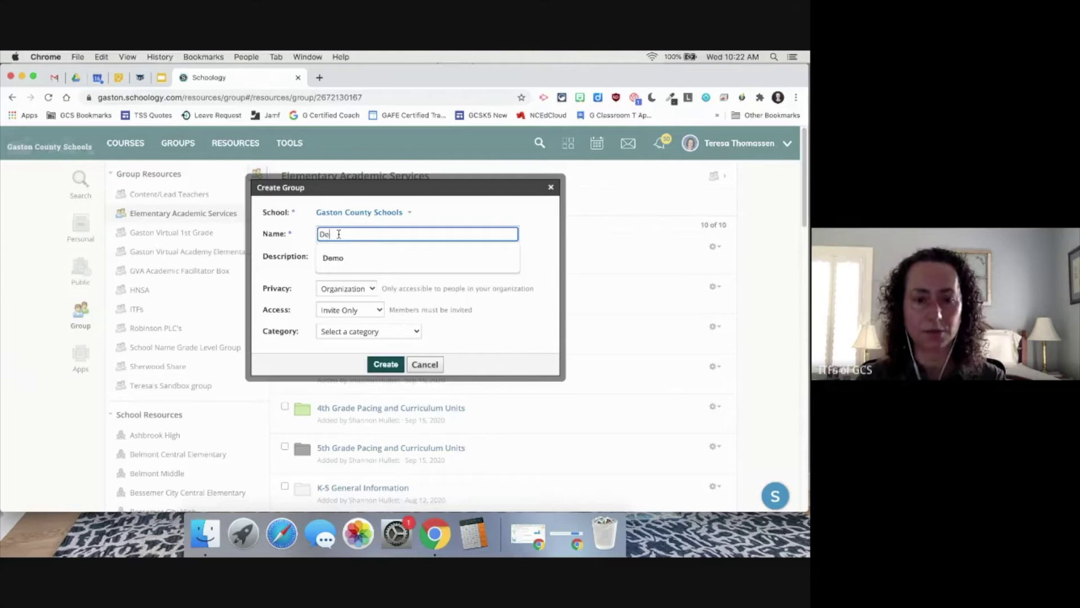
text(le)
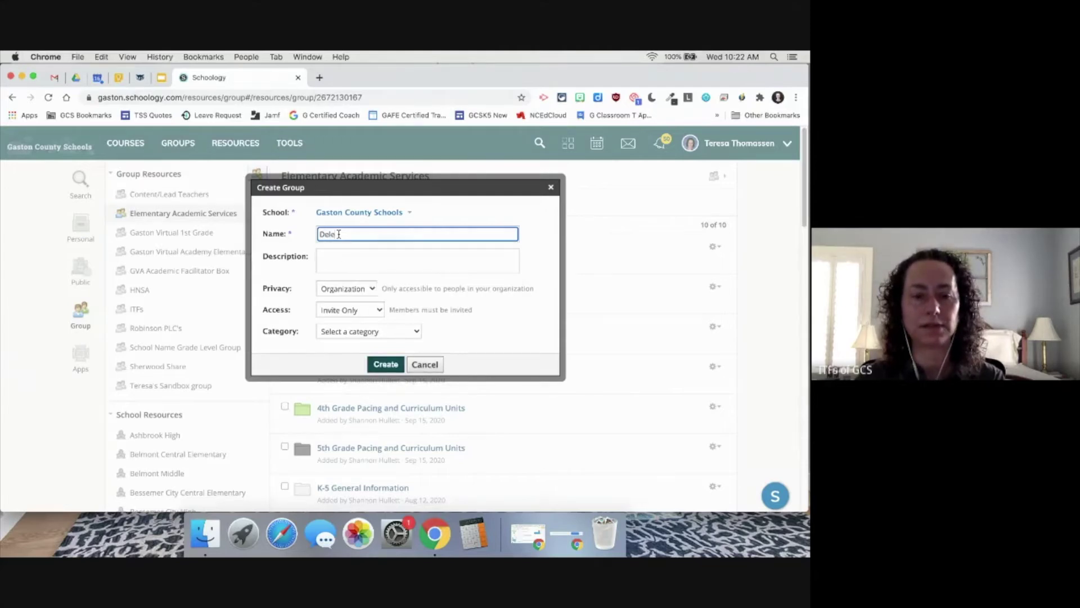
text(te this Group)
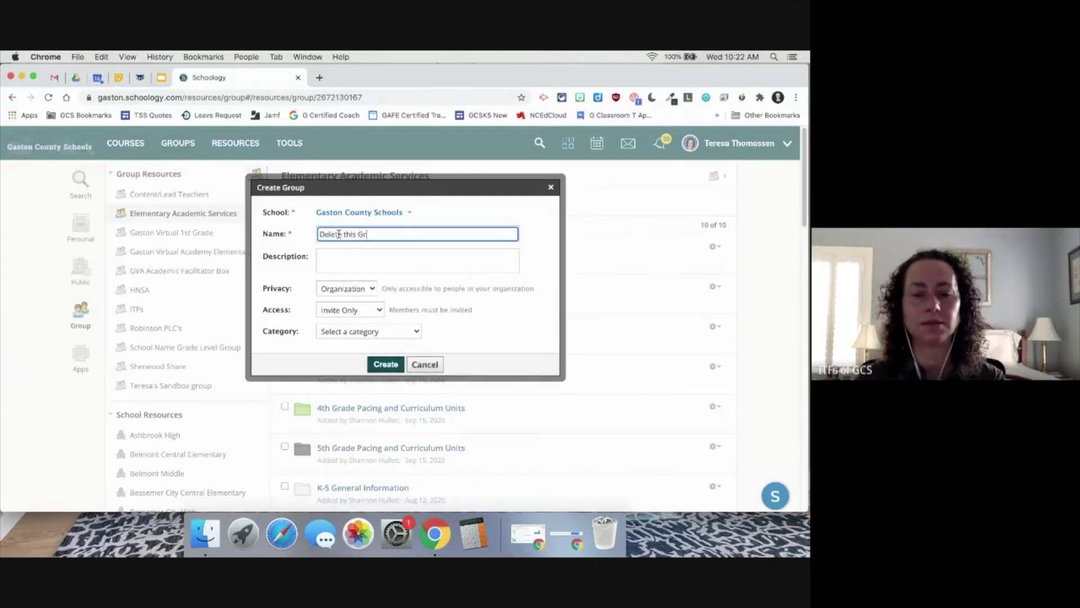
click(328, 260)
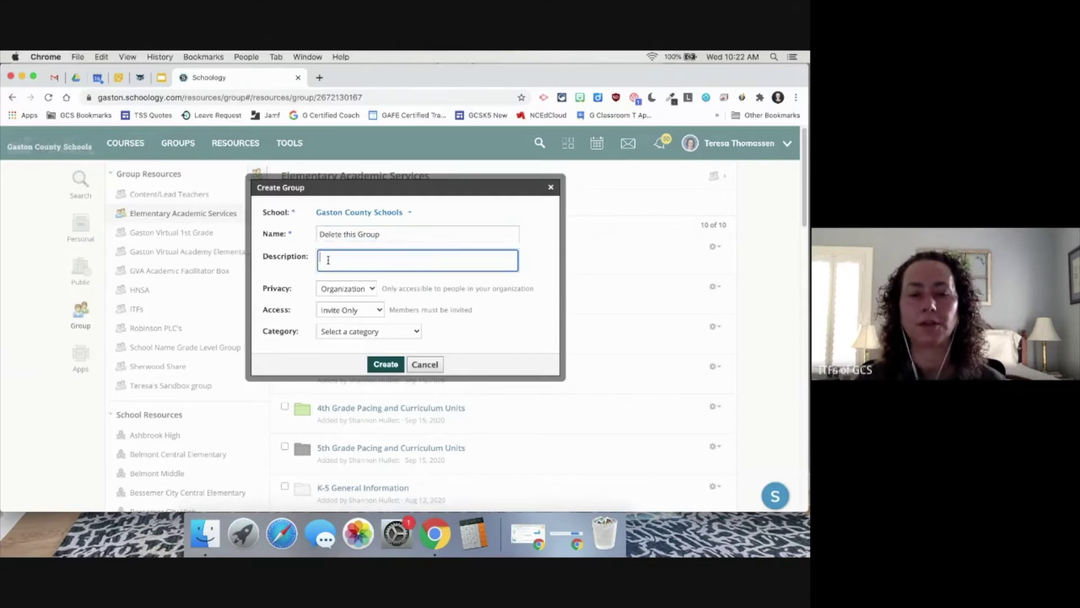
text(T)
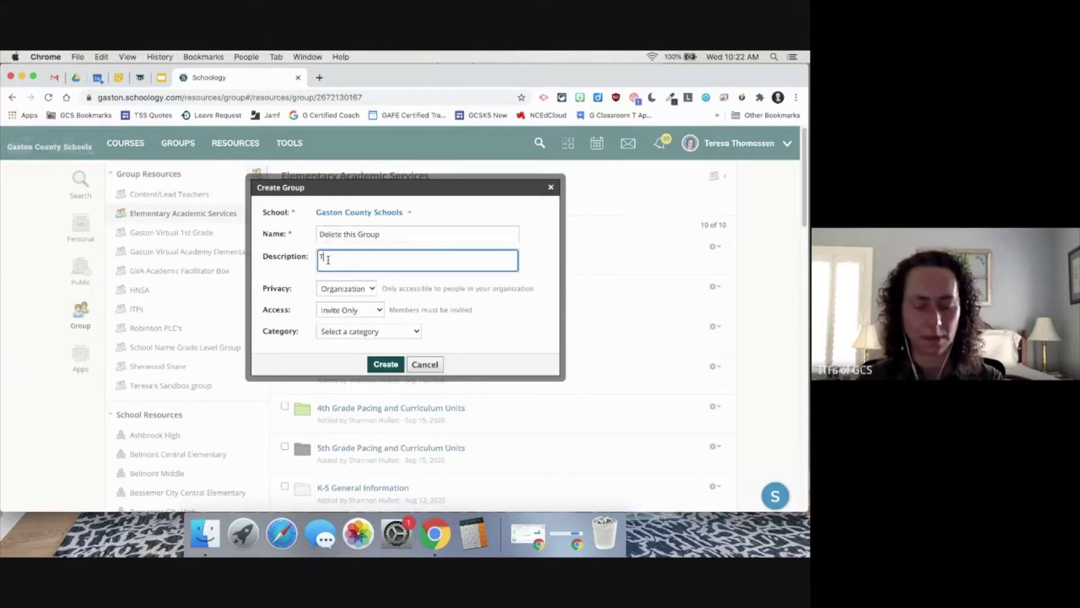
text(his group will be our PLC hub for 2nd grade teachers across GCS)
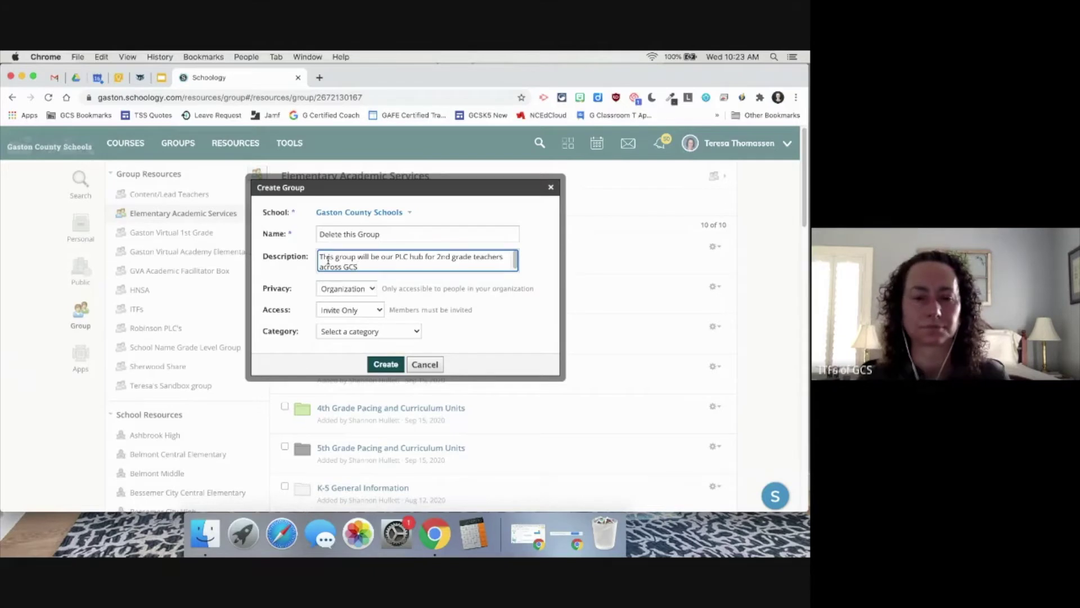
Set the group's privacy to Organization, access to Invite Only and category to Faculty Groups, and create it
click(374, 290)
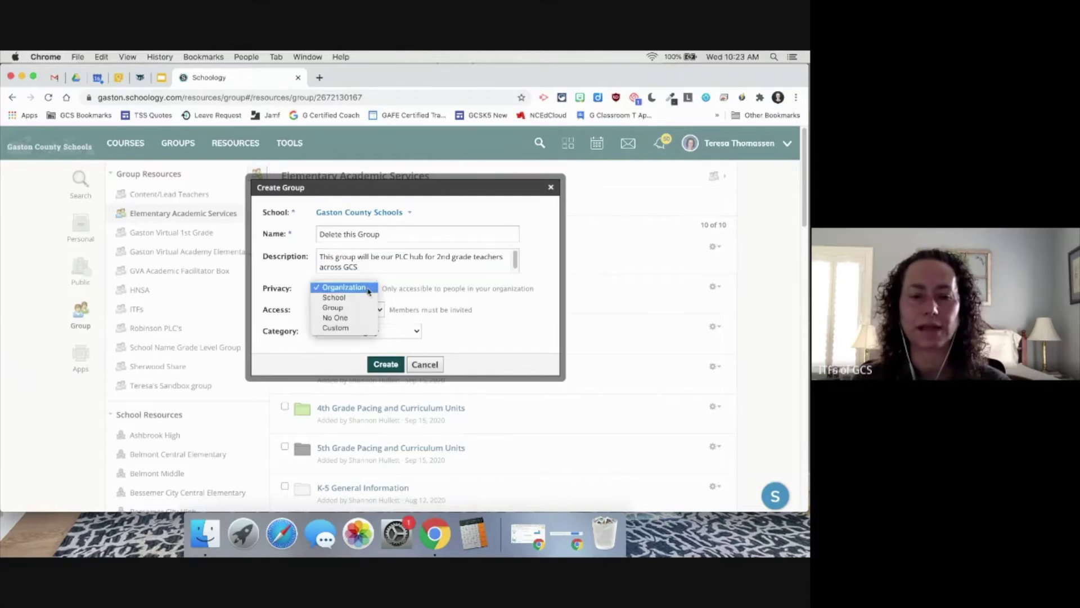
click(354, 298)
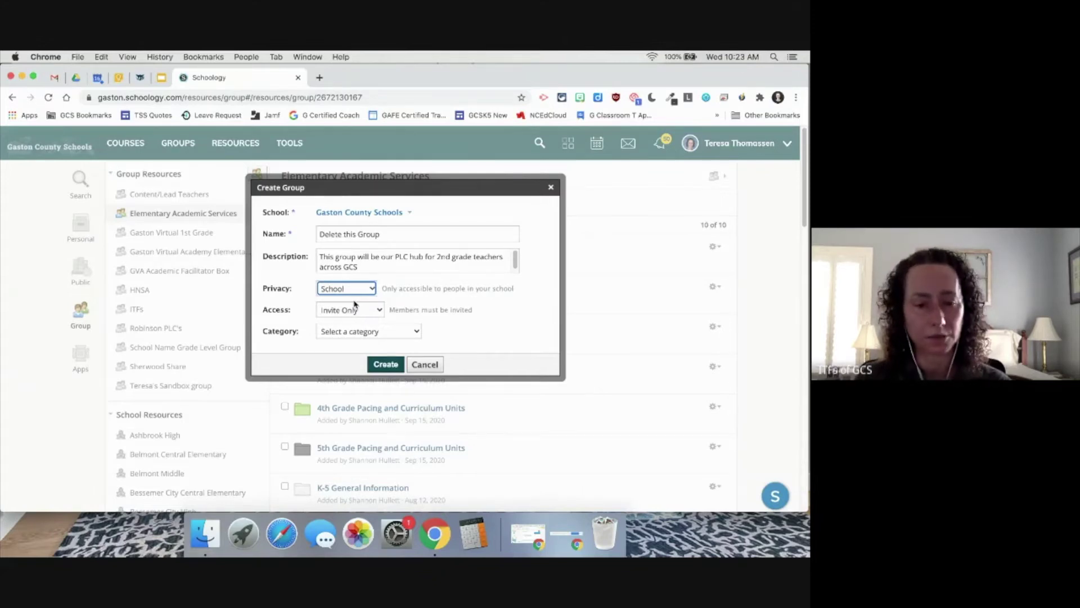
click(368, 289)
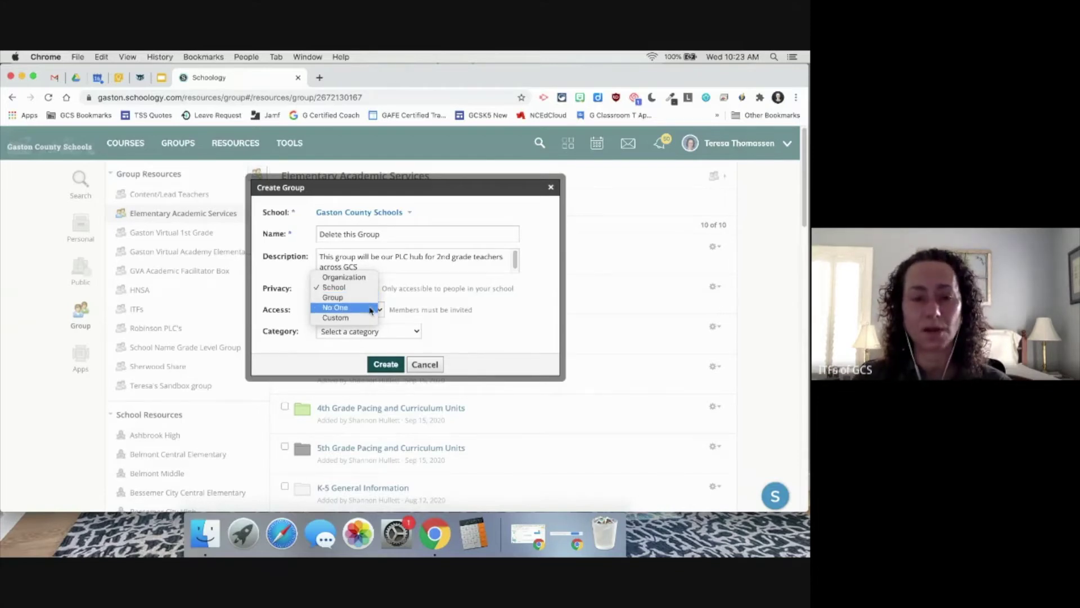
click(360, 277)
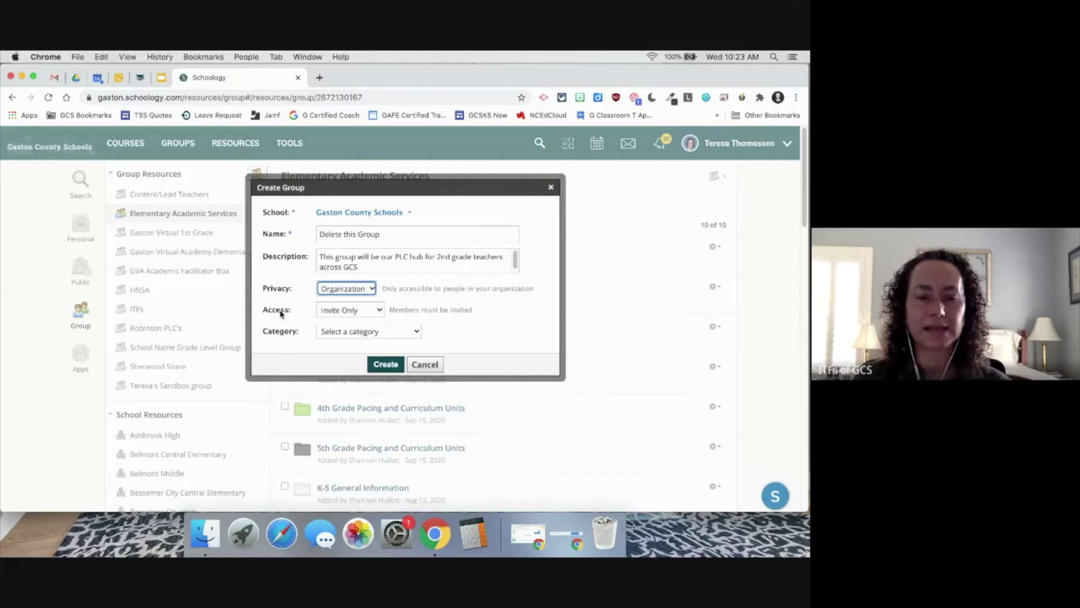
click(380, 311)
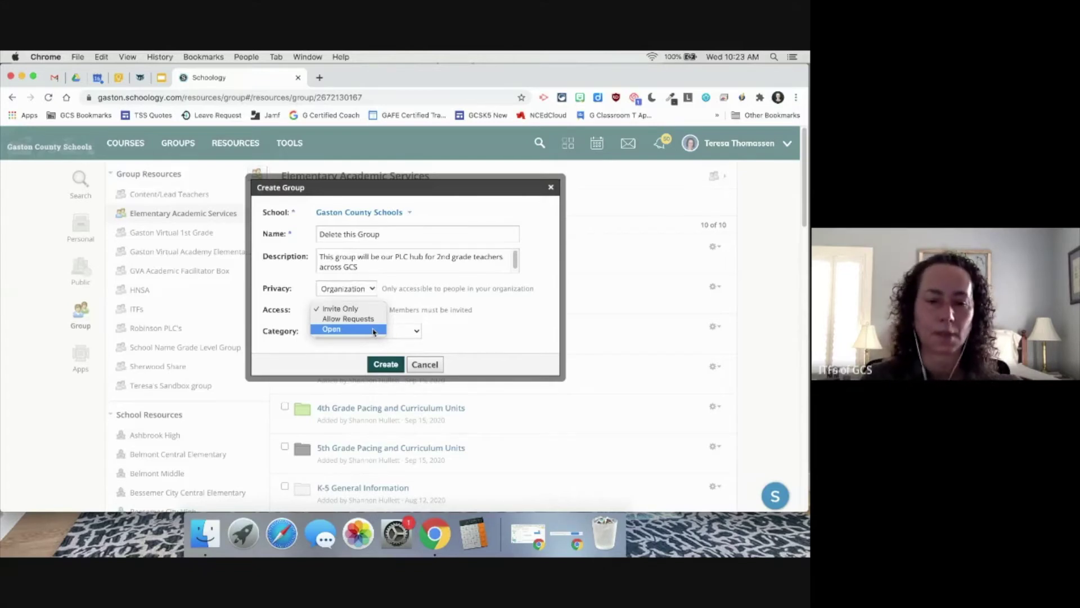
click(376, 310)
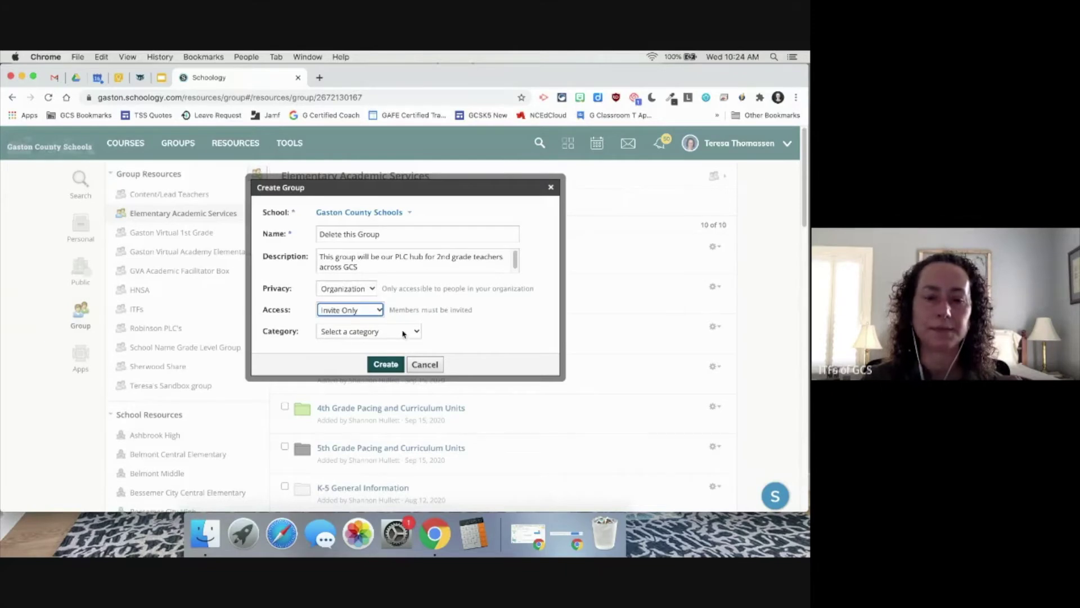
click(419, 333)
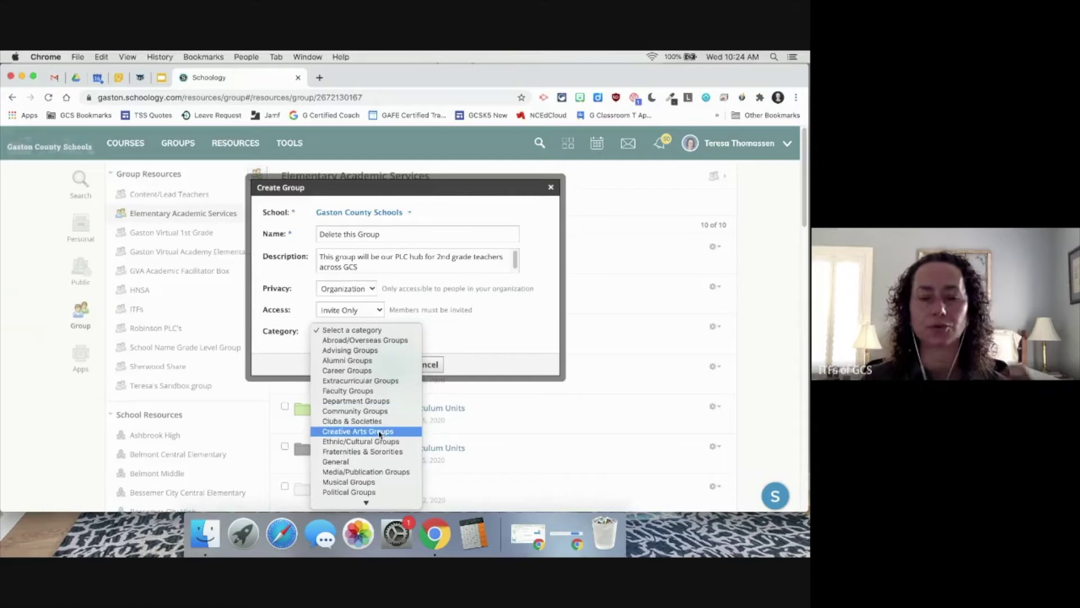
scroll(380, 434, down, 2)
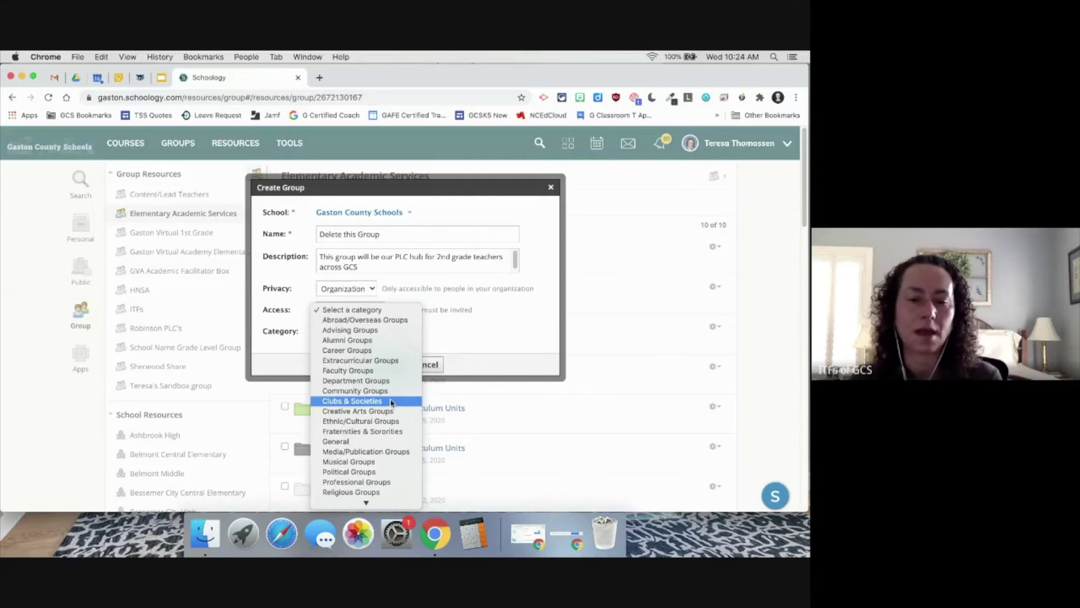
click(391, 371)
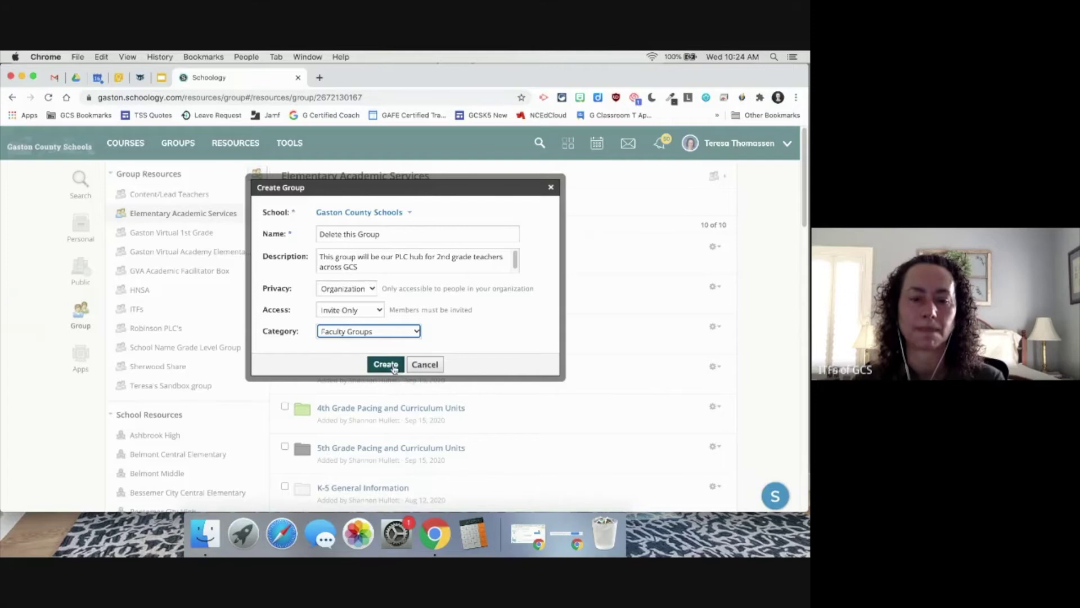
click(386, 365)
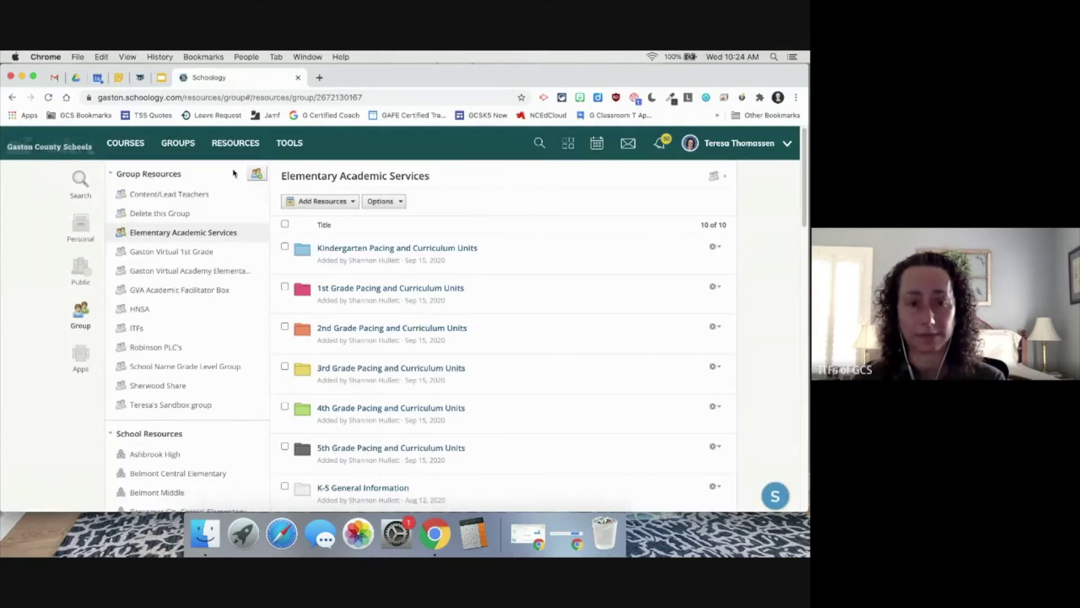
Open the resources of "Delete this Group" and review which resource types and collection options are available
click(162, 213)
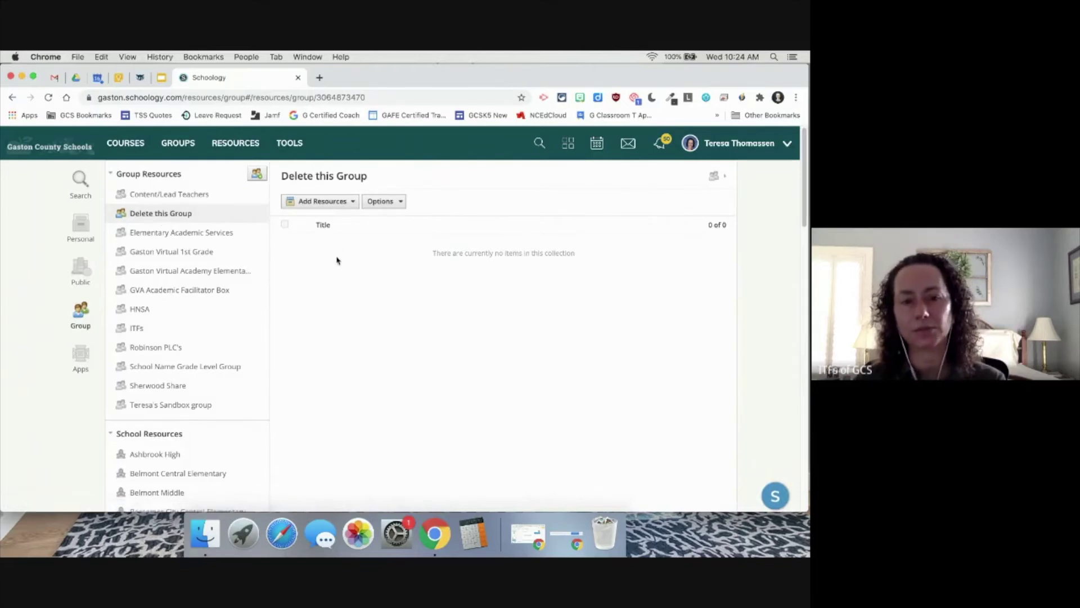
click(352, 202)
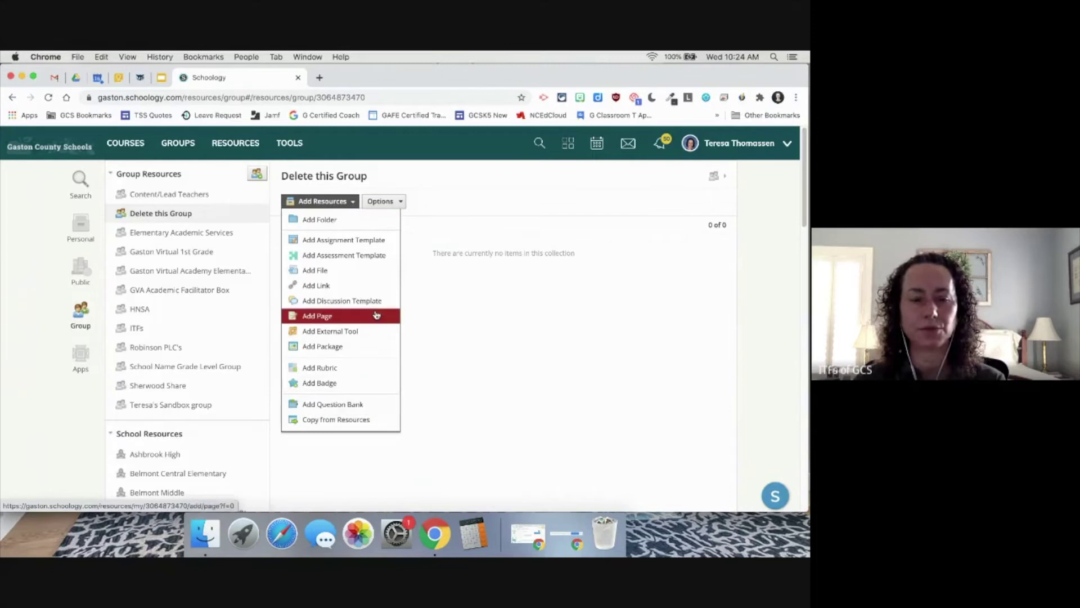
click(392, 204)
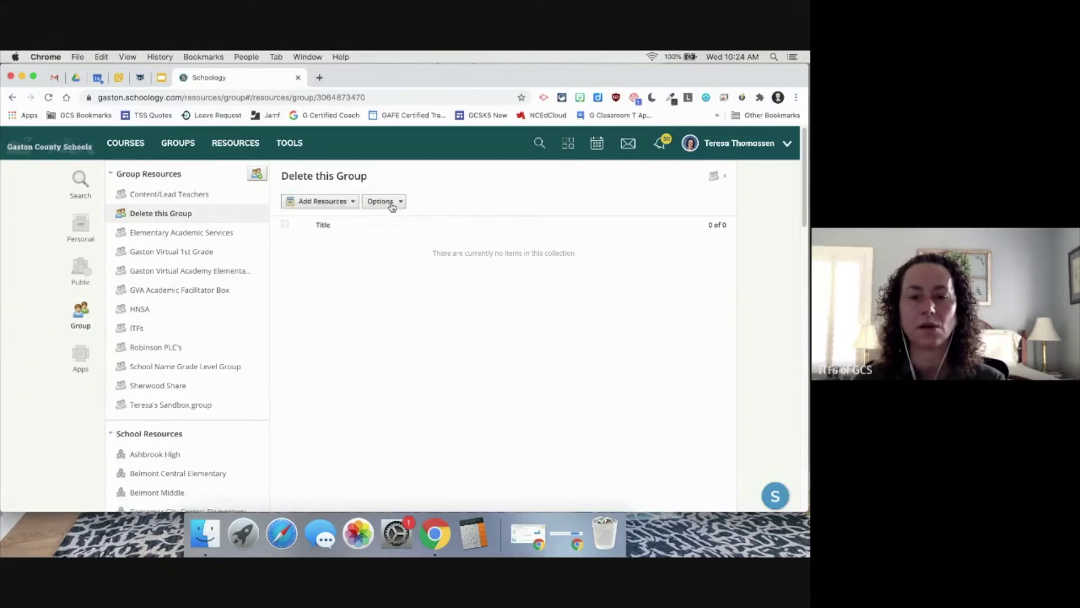
click(392, 206)
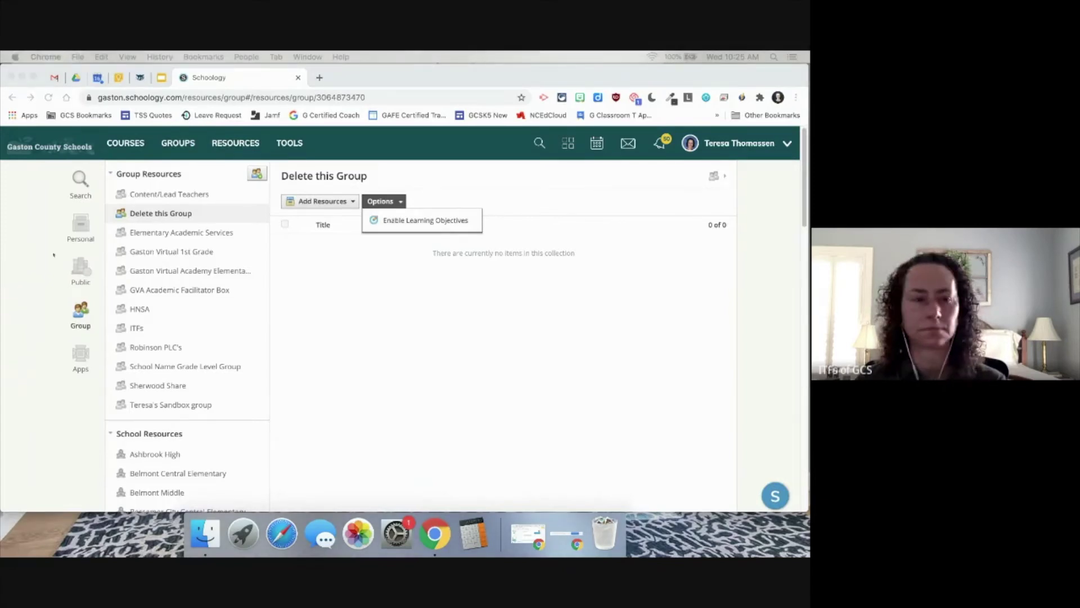
Open the "Delete this Group" page from the list of all groups
click(177, 143)
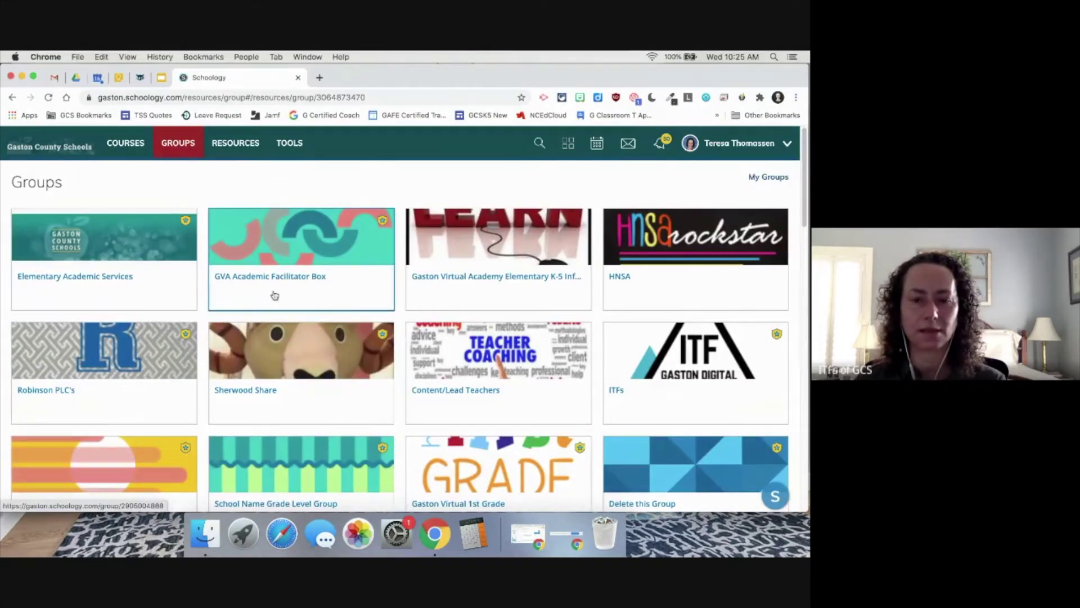
scroll(282, 315, down, 4)
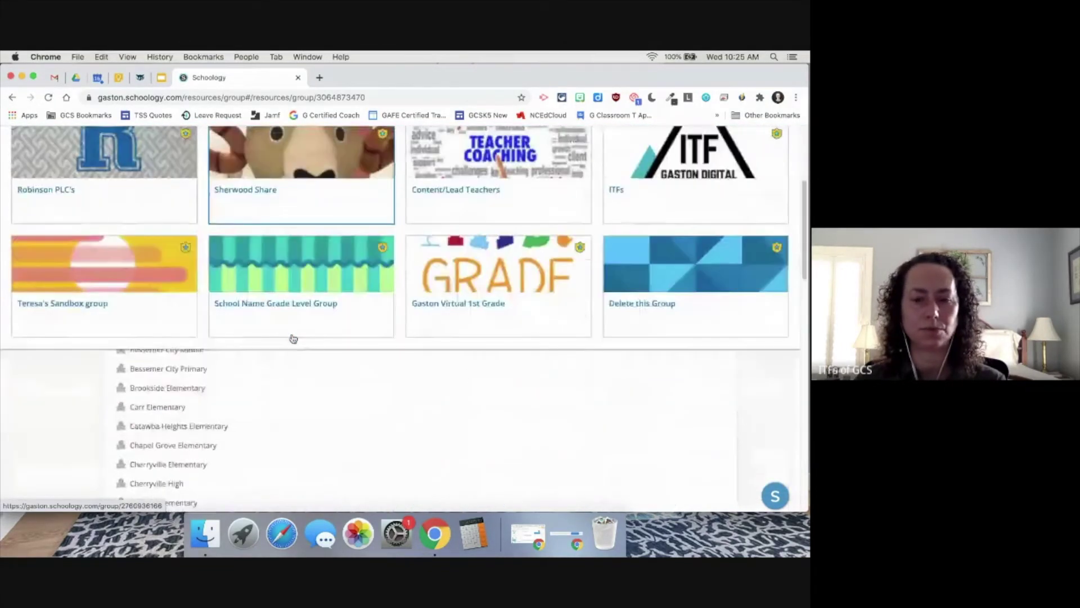
click(664, 308)
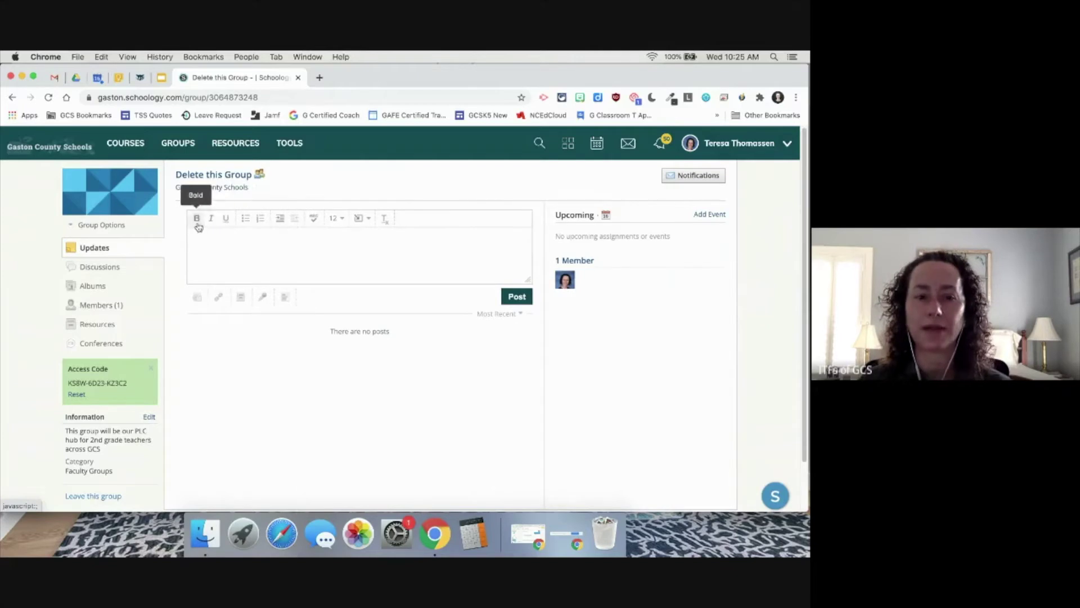
Review the insert choices for a group update and the personal and Google Drive resources that can be attached to it
click(369, 223)
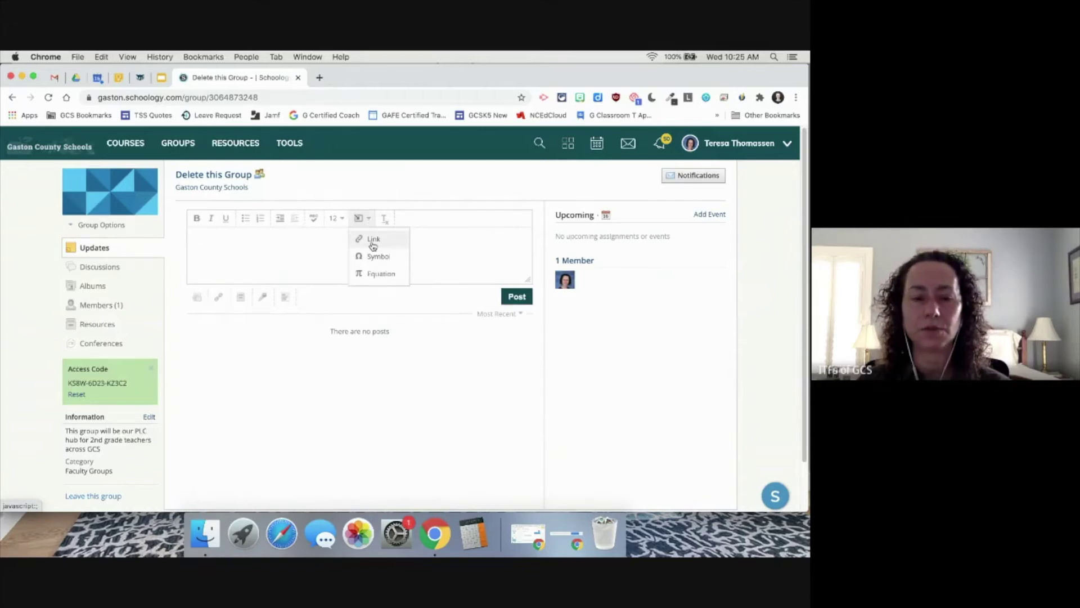
click(295, 245)
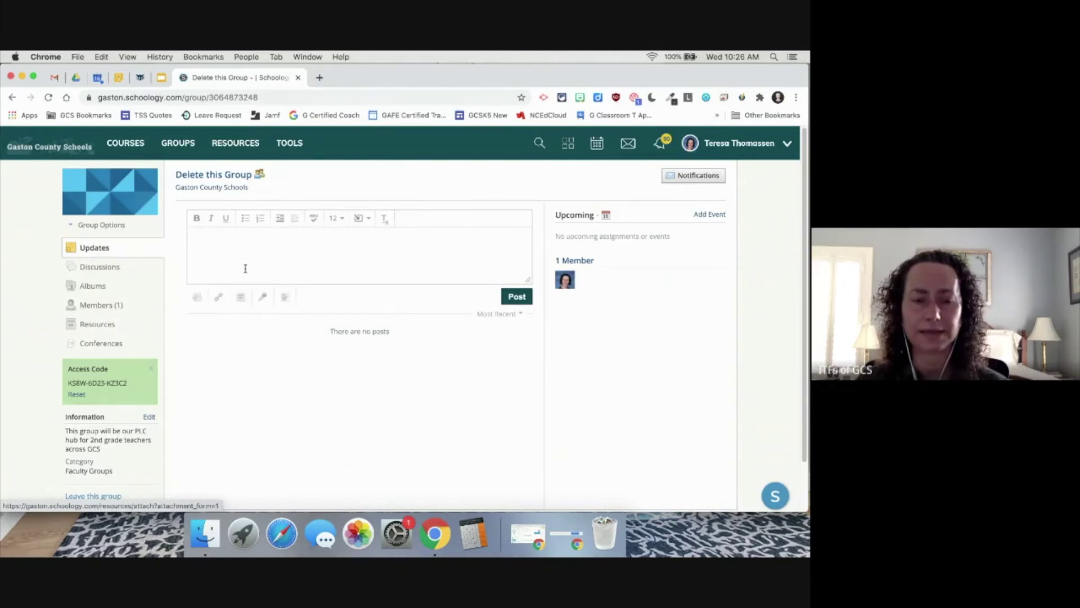
click(242, 303)
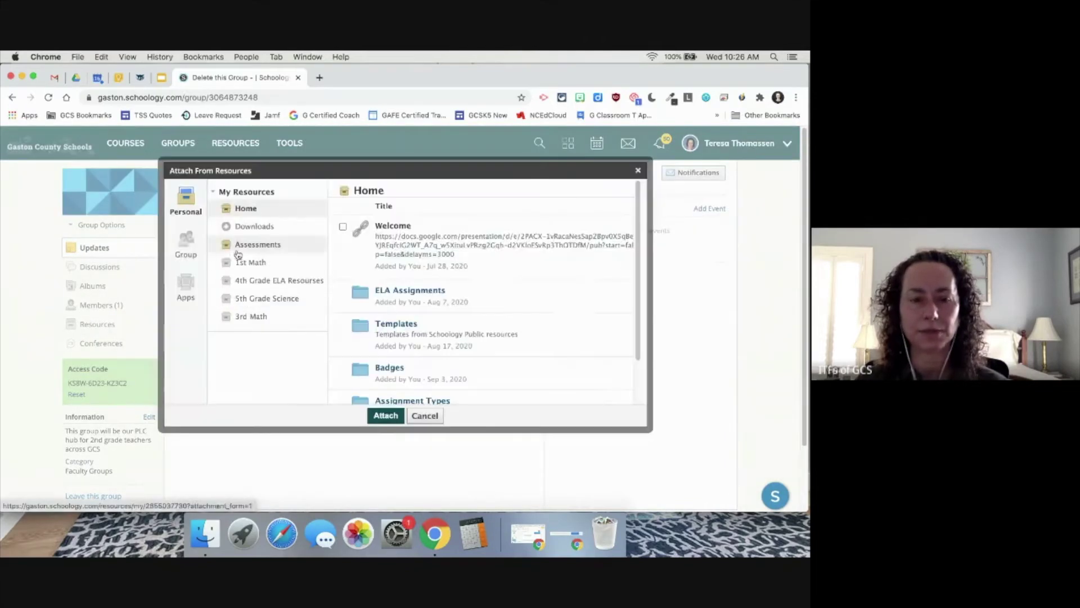
click(189, 286)
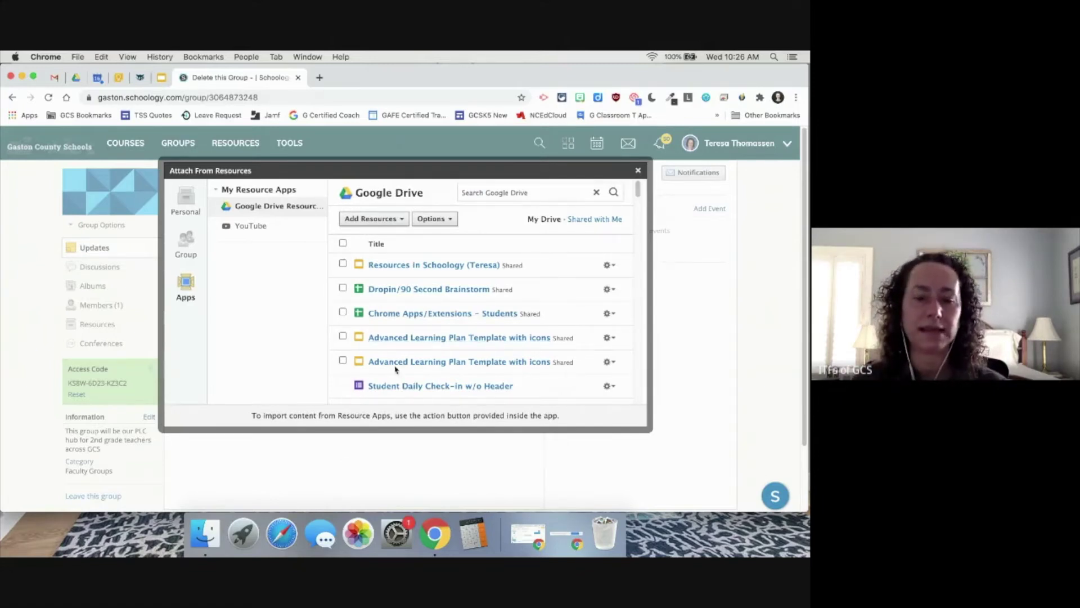
click(639, 171)
Look through the group's Discussions, Albums, Members and Resources pages
click(109, 269)
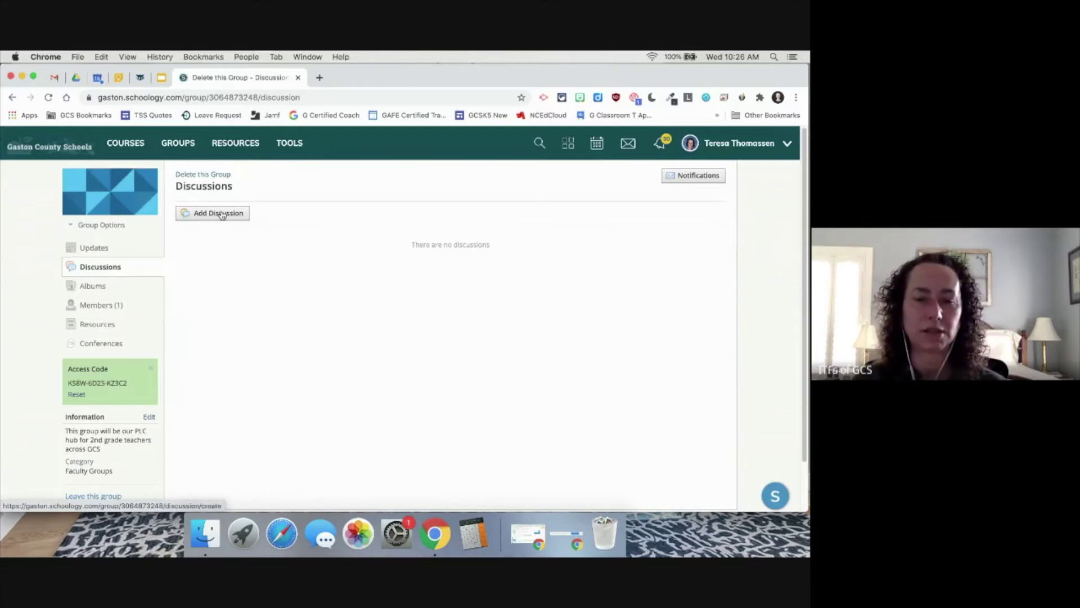
click(89, 289)
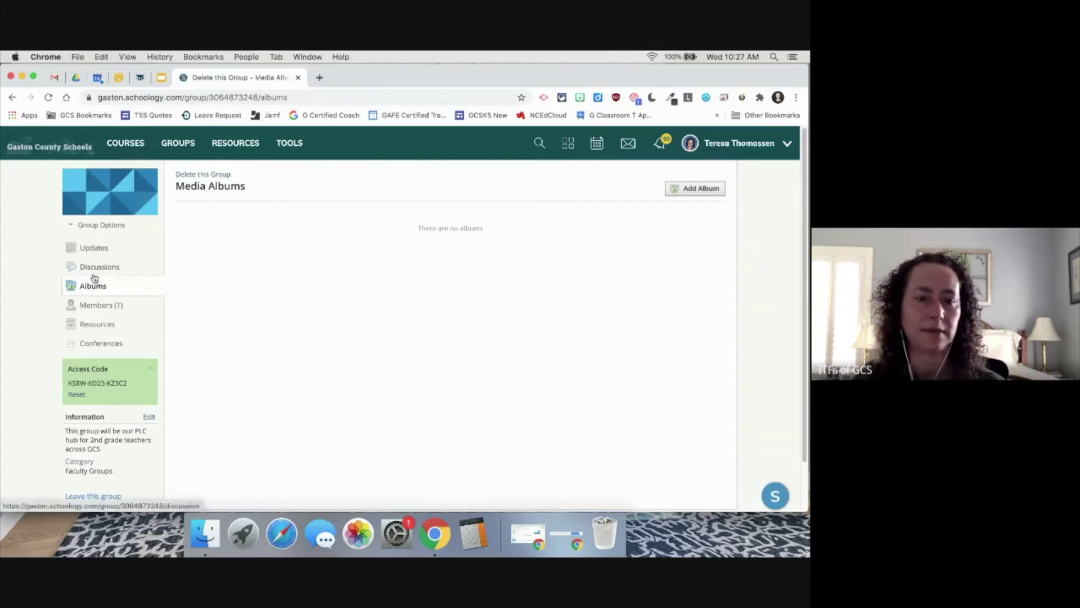
click(96, 309)
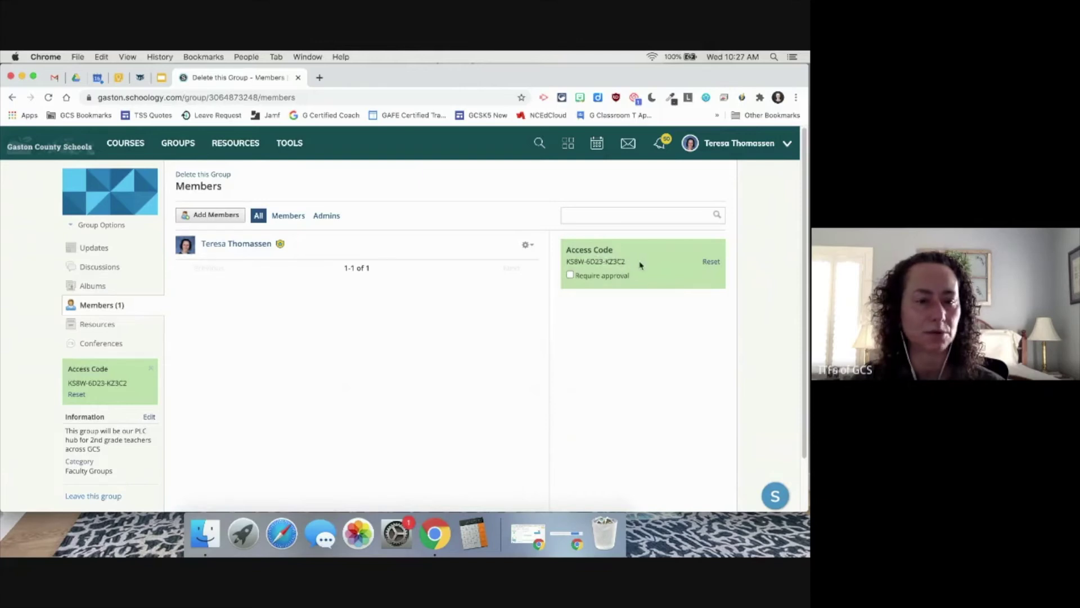
click(98, 325)
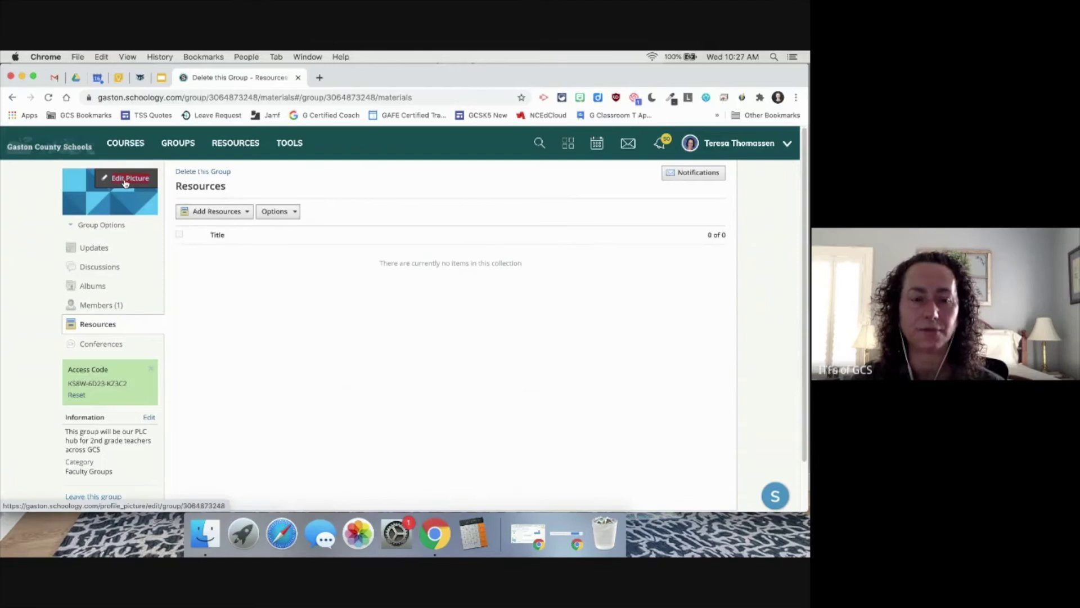
Change the group's profile picture to the provided multicoloured zigzag pattern on a yellow-green background
click(125, 184)
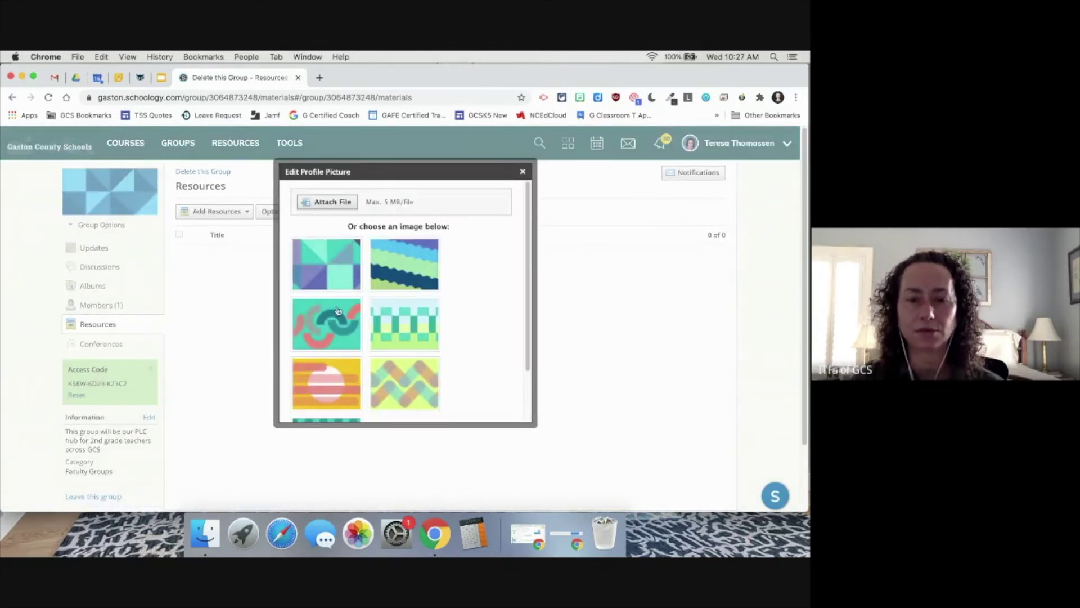
scroll(339, 353, down, 2)
click(419, 327)
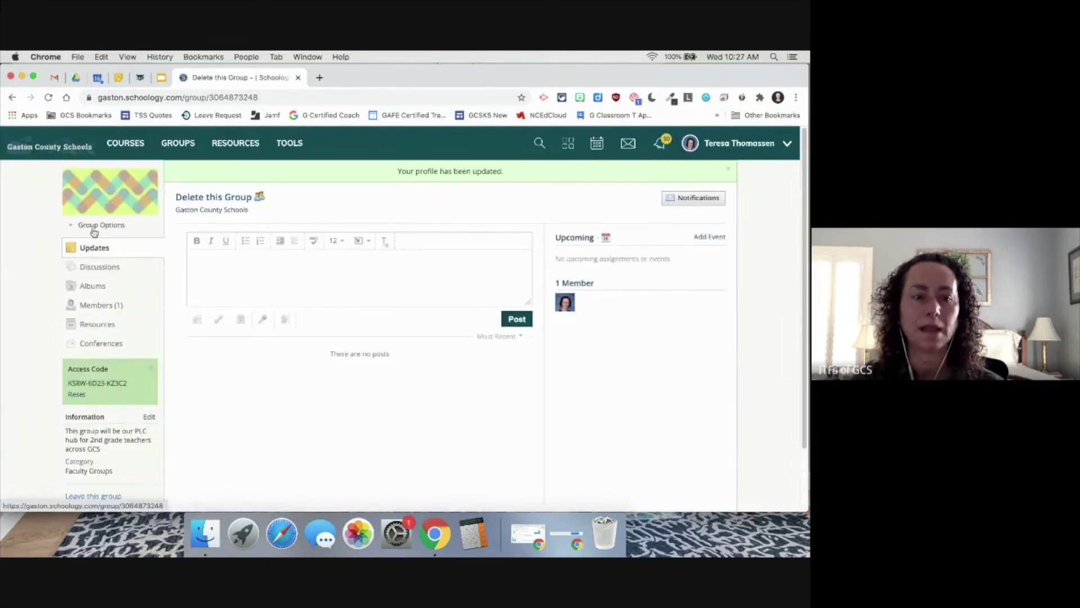
In the privacy and group settings, allow all members to create resources and save the changes
click(94, 226)
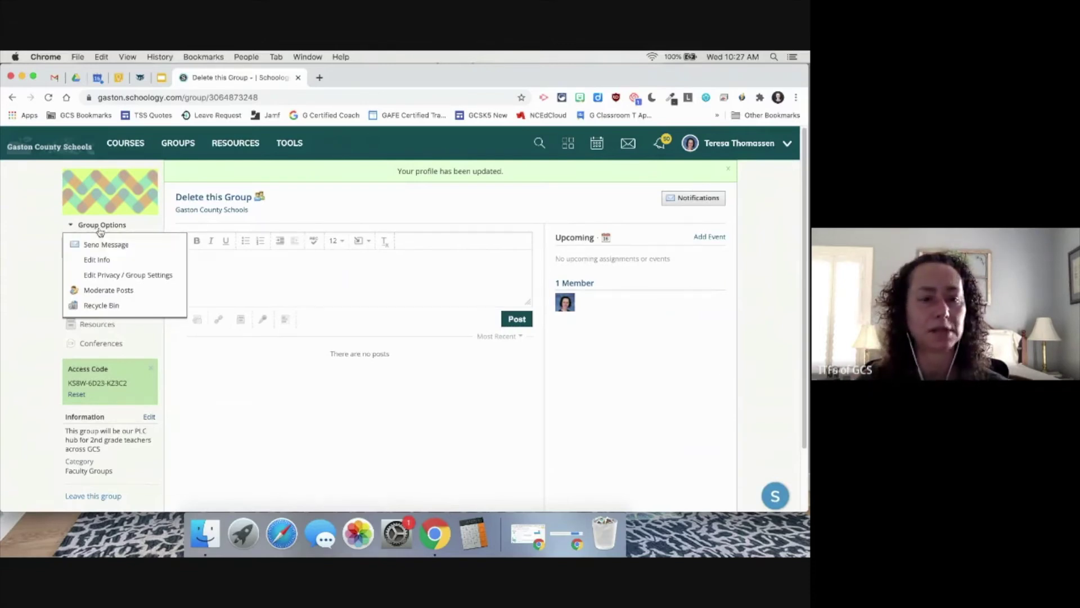
click(102, 281)
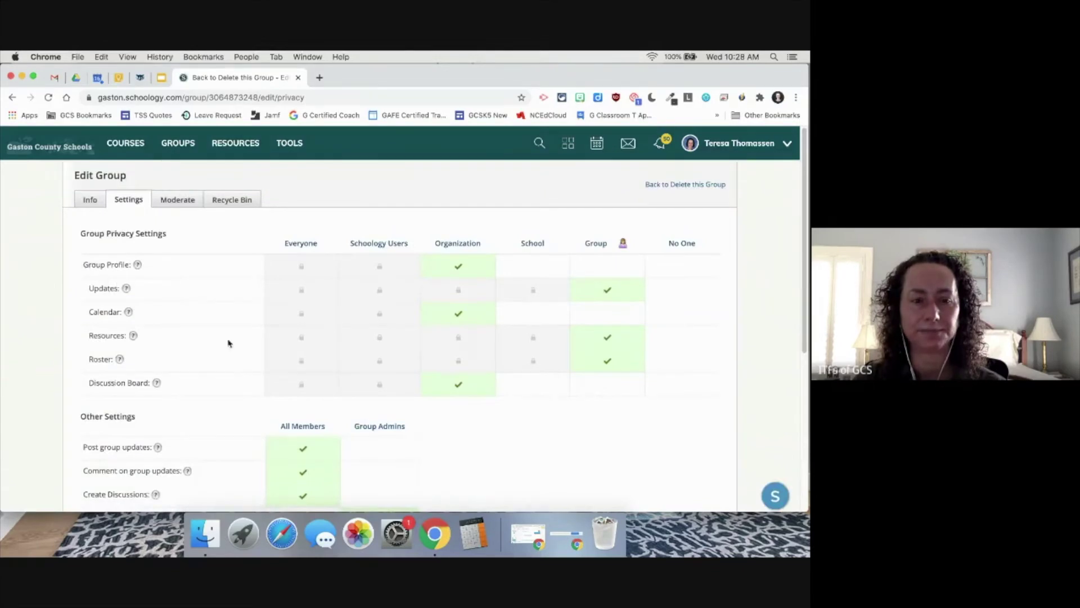
scroll(550, 424, down, 2)
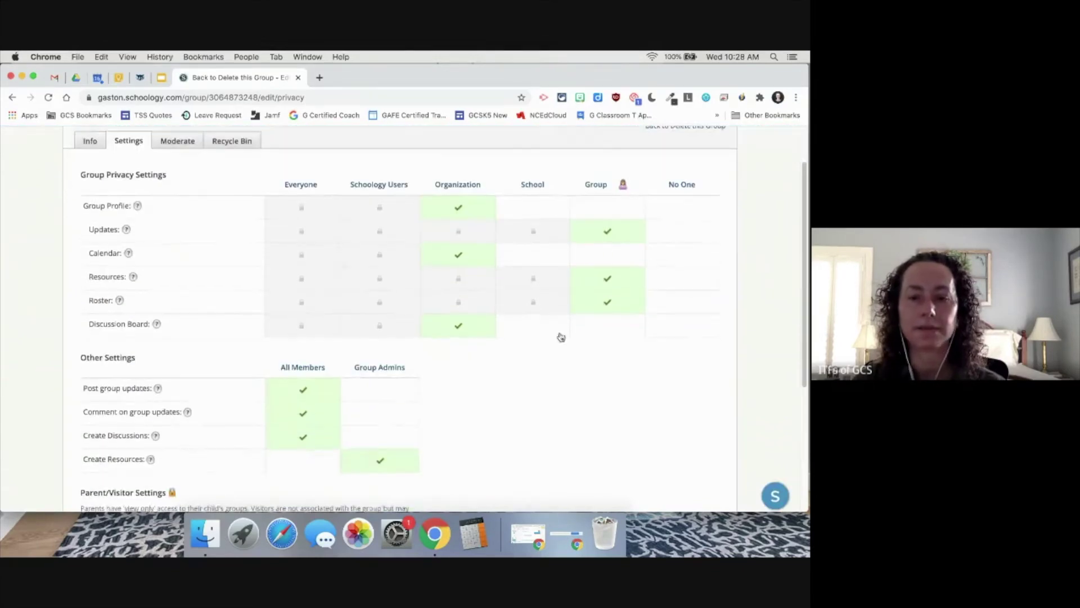
scroll(542, 409, down, 1)
scroll(541, 409, down, 3)
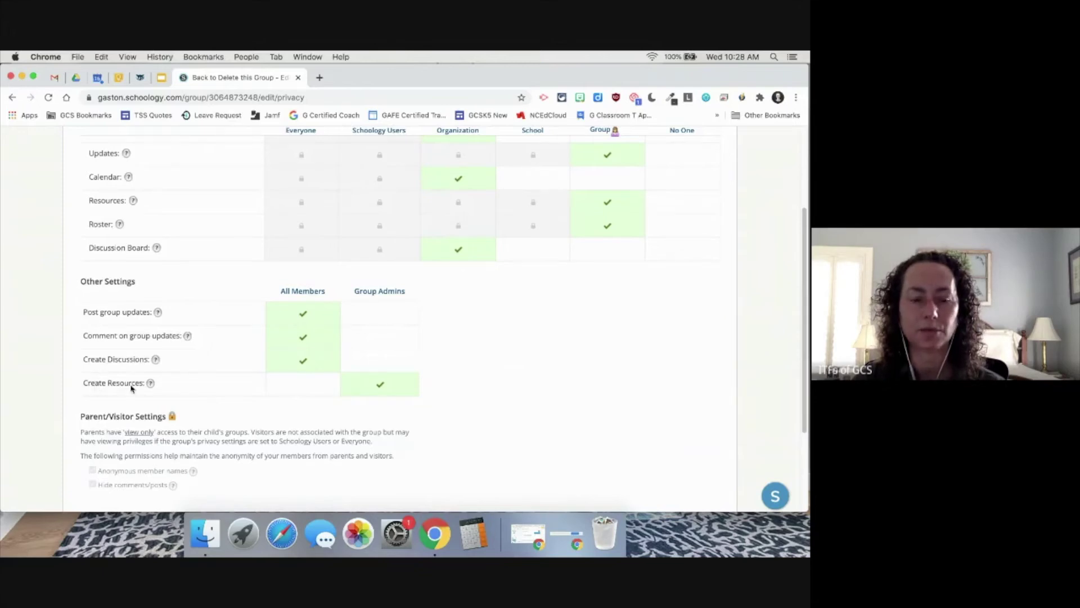
click(306, 389)
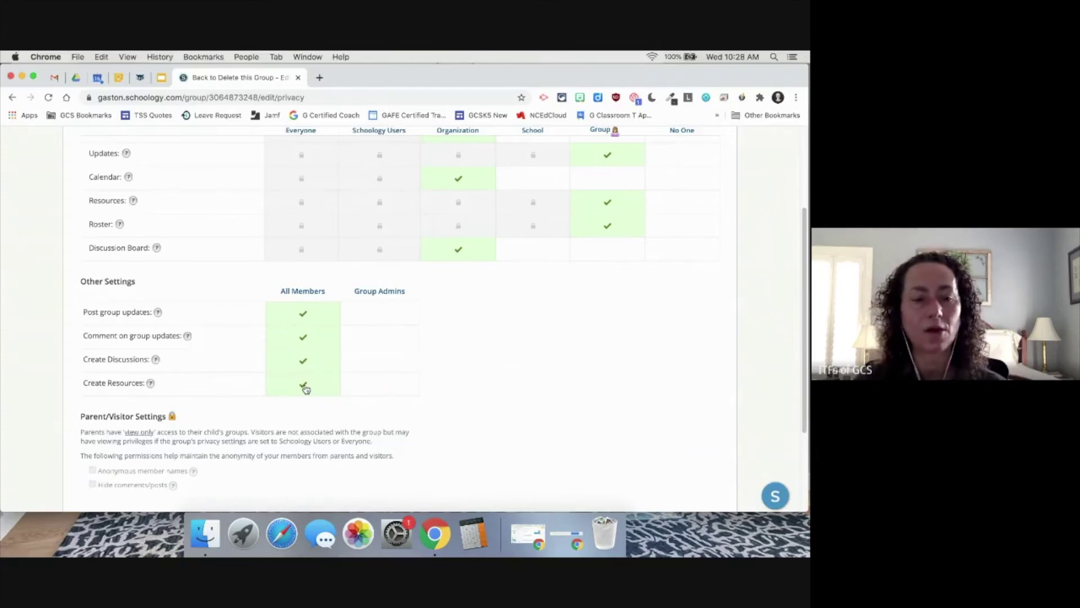
scroll(306, 387, down, 2)
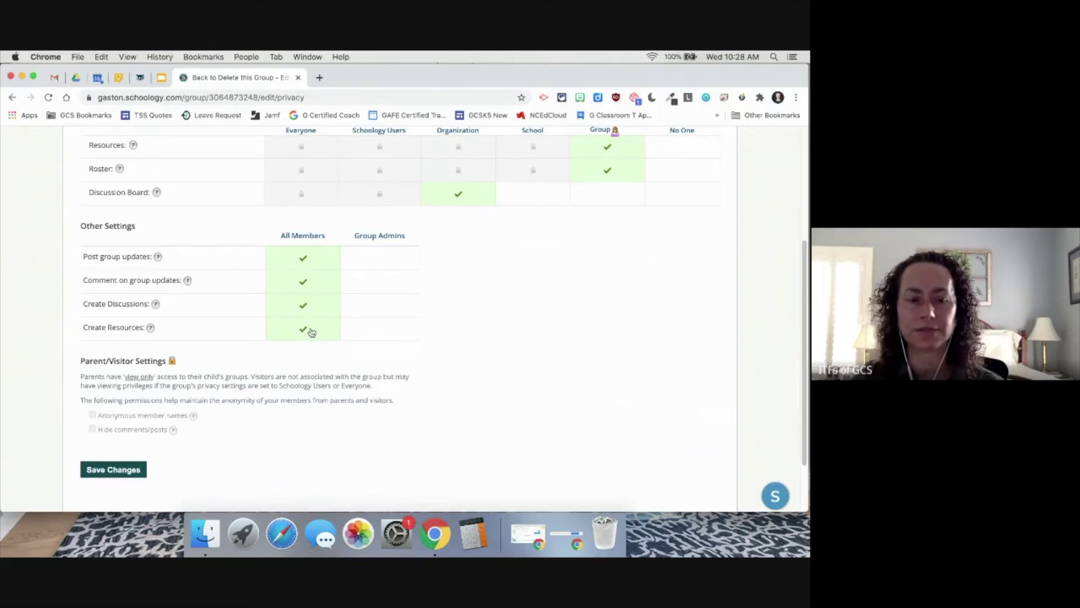
click(118, 472)
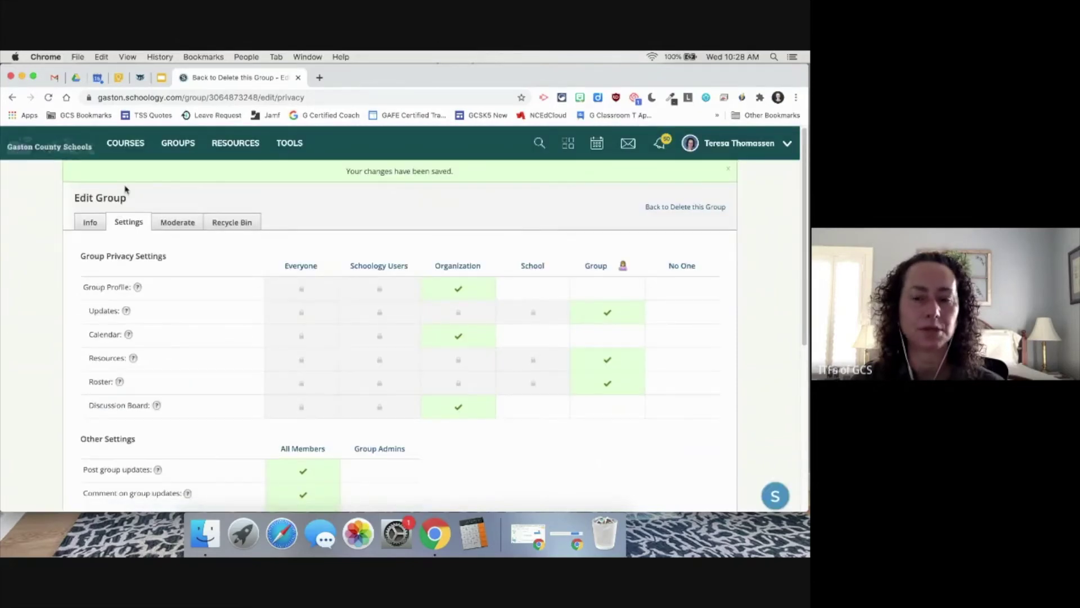
Return to the group, open its member list and show the management options for the listed member
click(686, 207)
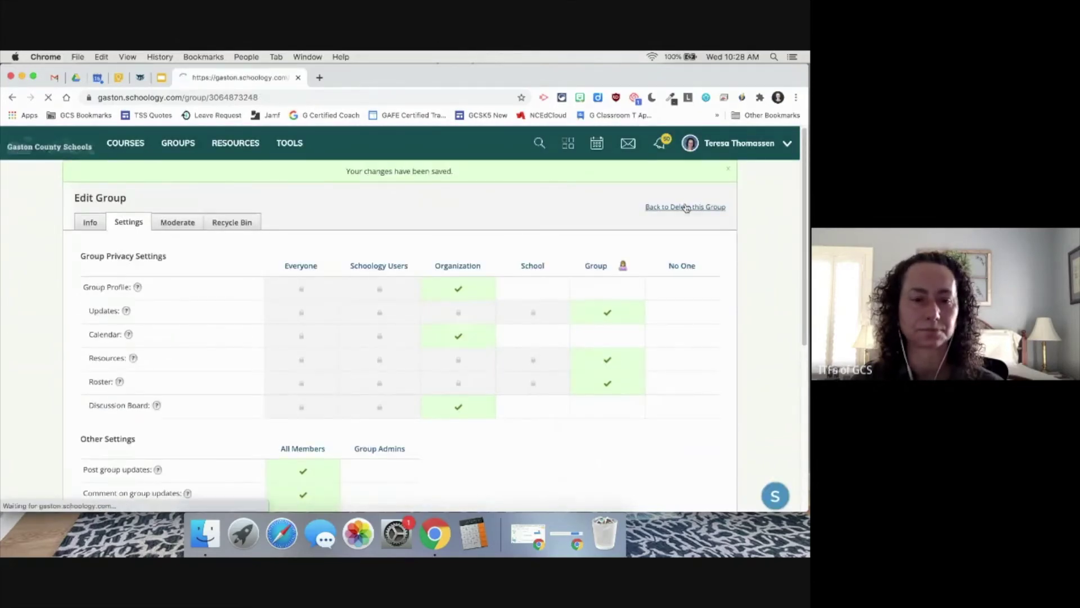
click(101, 314)
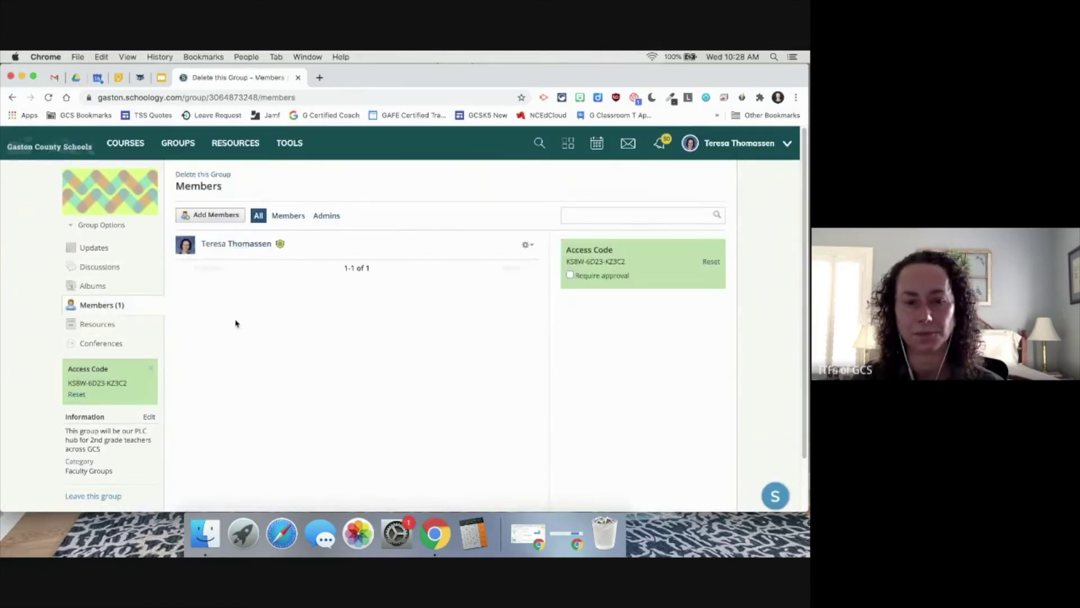
click(533, 248)
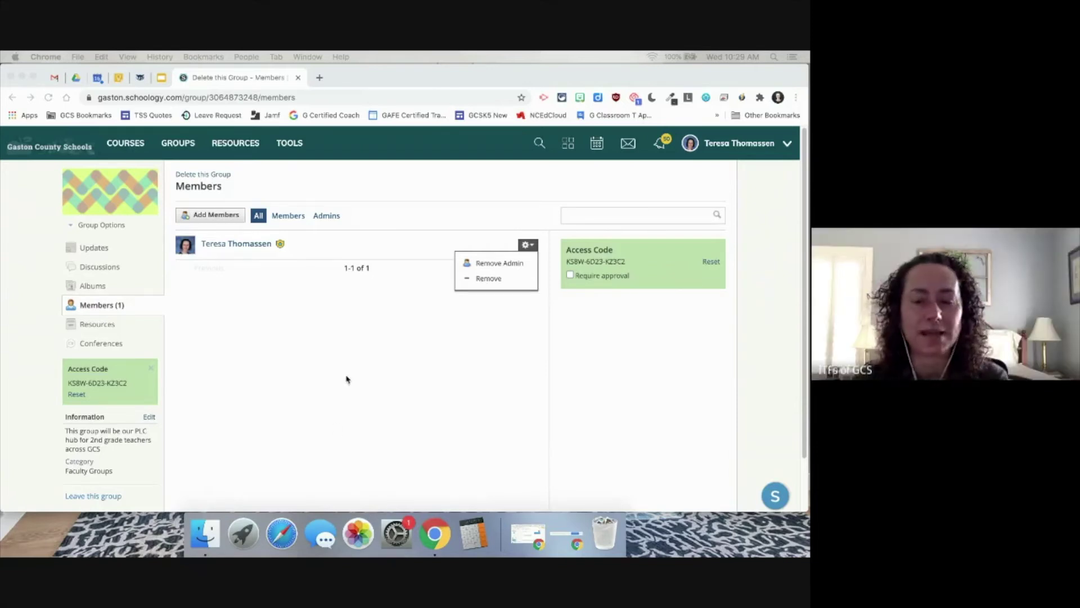
Look over the tiles of all joined groups and open the full My Groups page
click(179, 148)
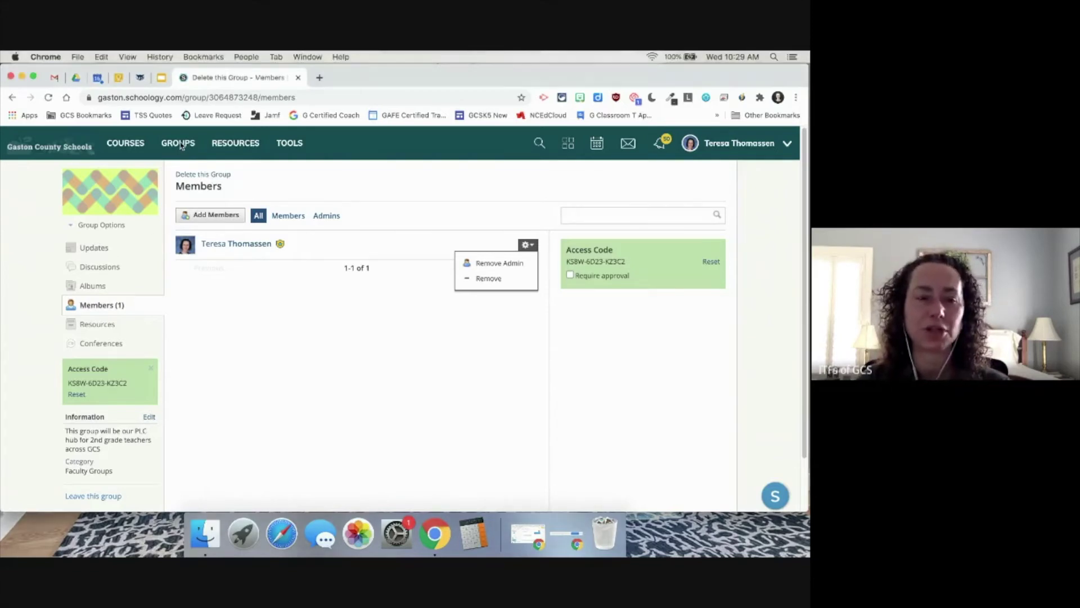
click(178, 147)
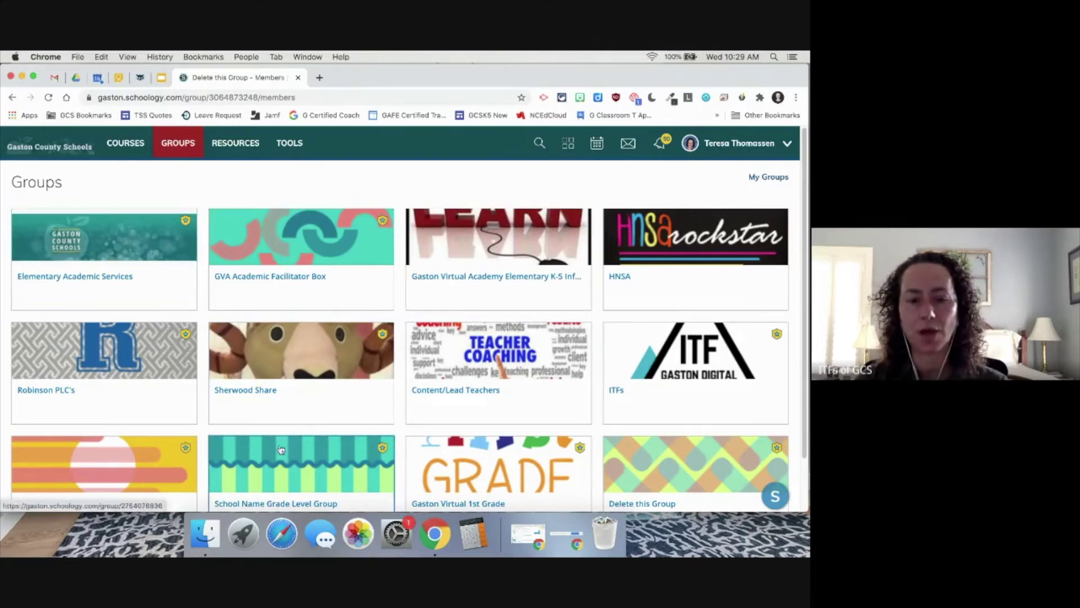
scroll(478, 360, down, 2)
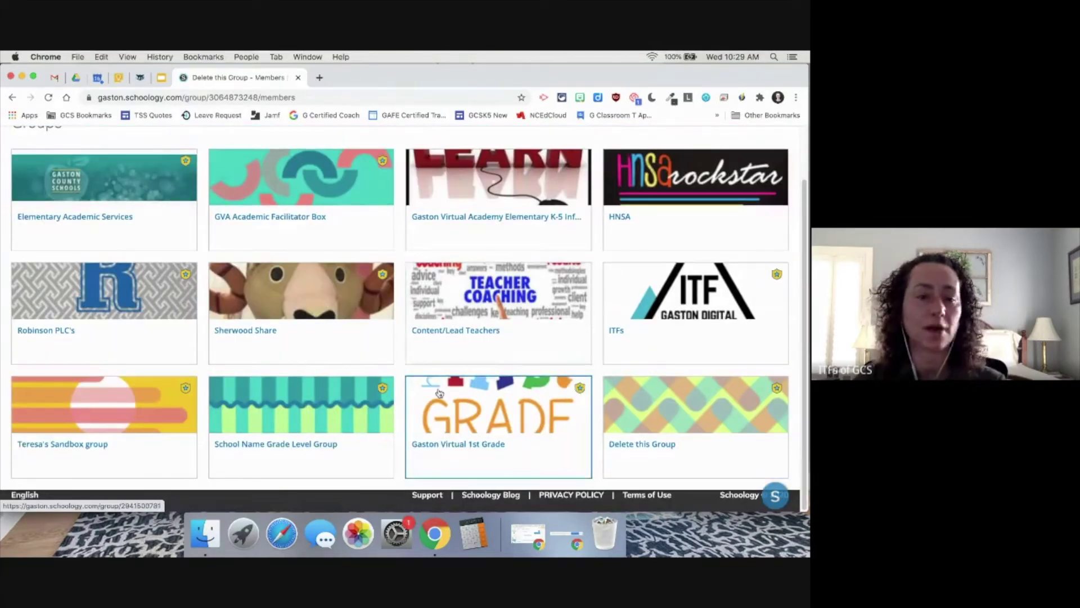
scroll(439, 393, up, 2)
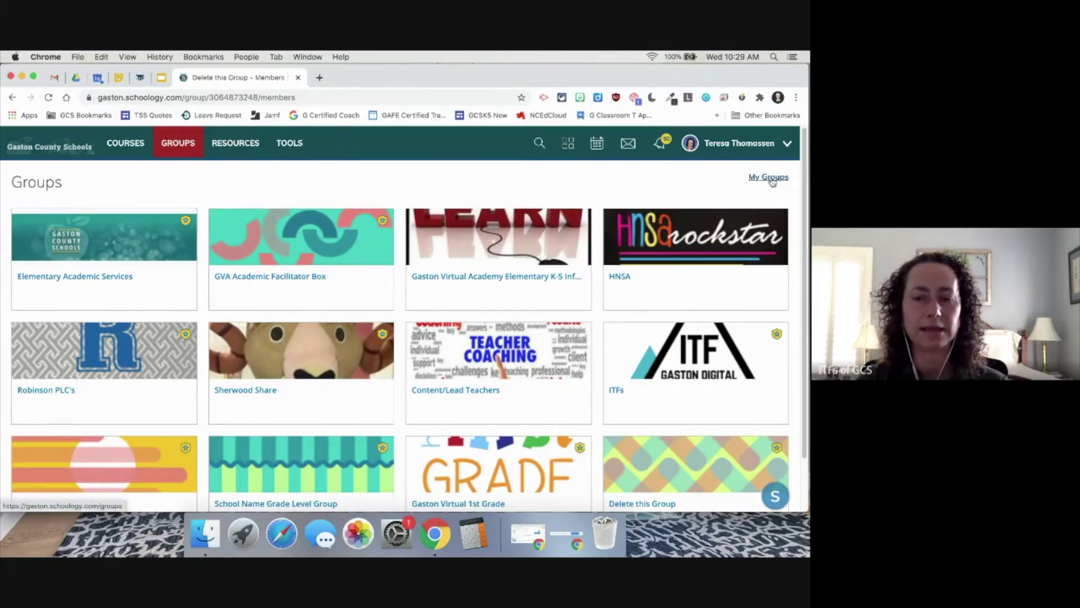
click(773, 179)
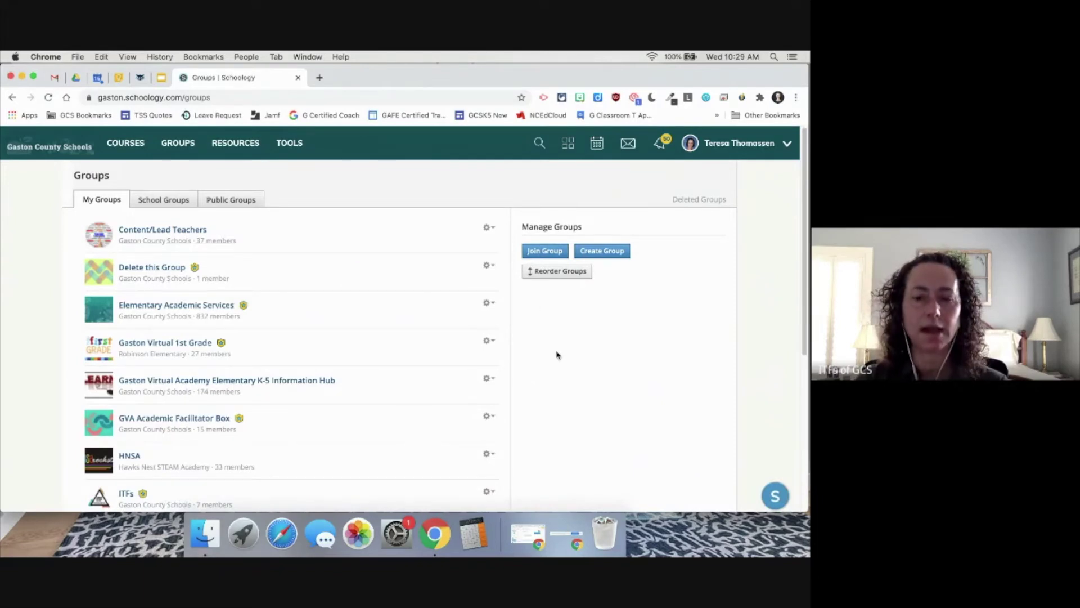
Try to move "Delete this Group" in the group order and close the reordering dialog
click(558, 272)
scroll(360, 360, down, 10)
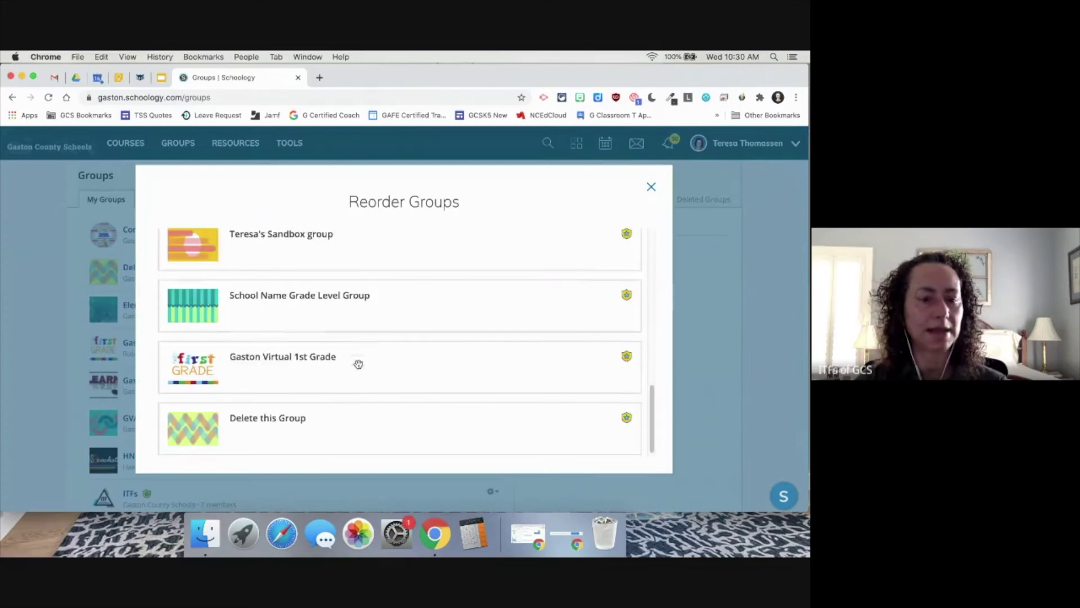
mouse_move(287, 417)
mouse_down()
mouse_move(295, 297)
mouse_move(295, 406)
mouse_up()
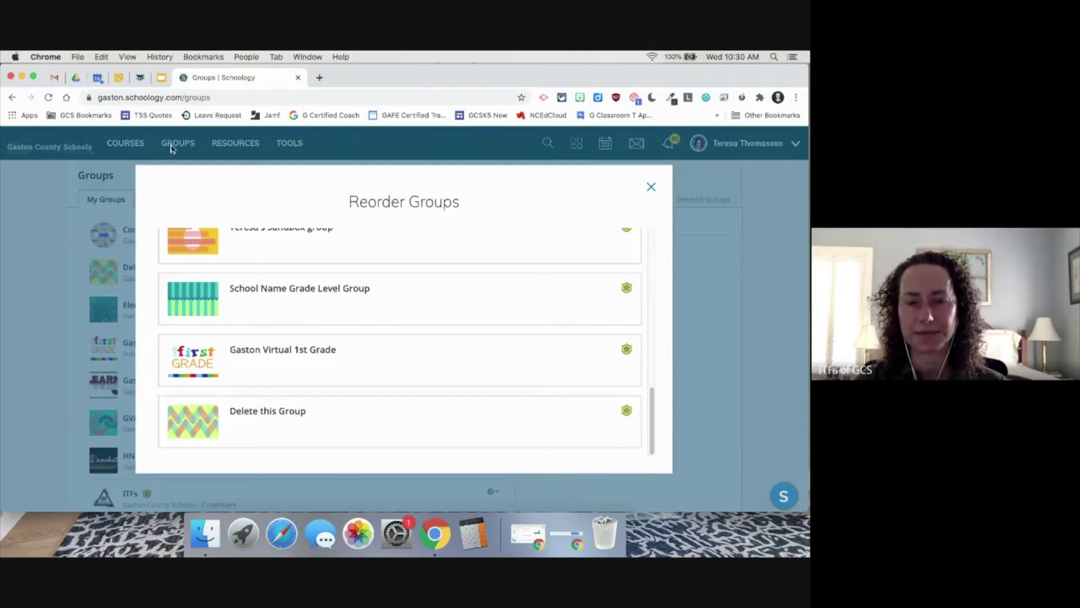
click(651, 188)
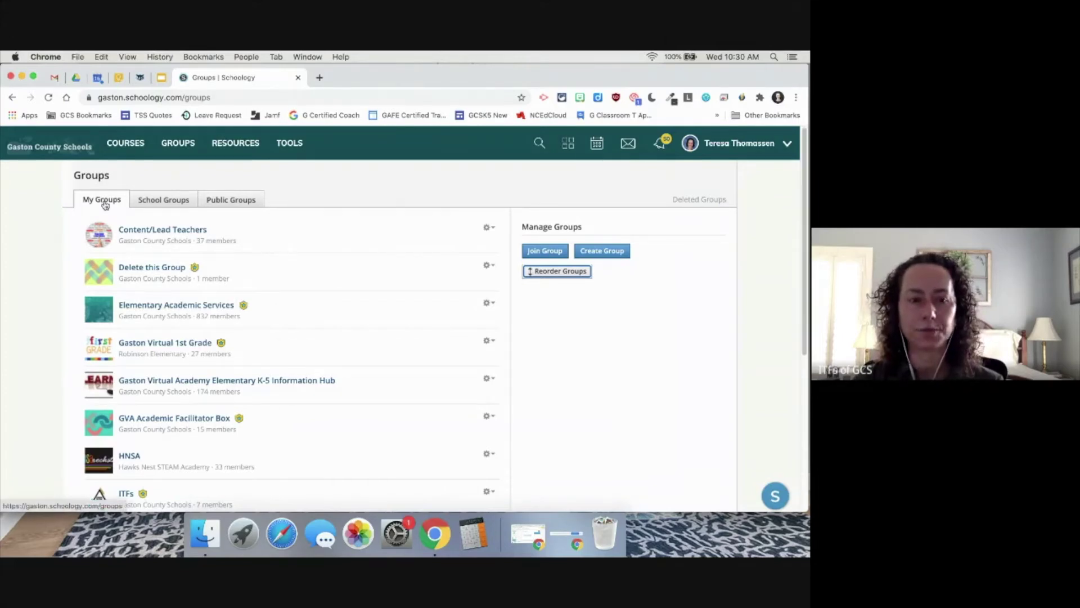
Look through the complete list of own groups on the My Groups page
scroll(207, 418, down, 5)
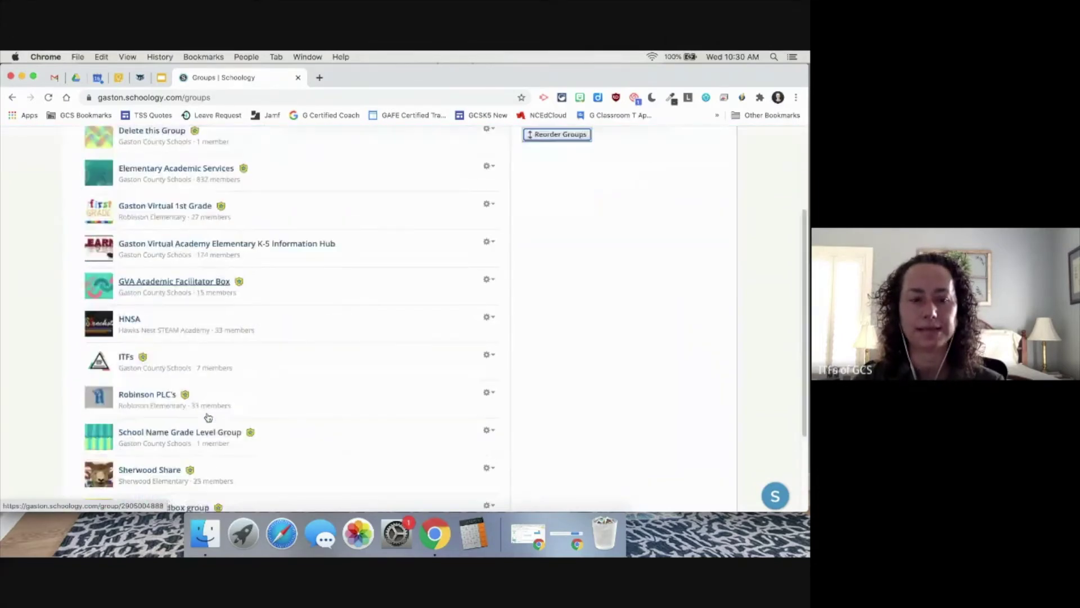
scroll(283, 382, up, 5)
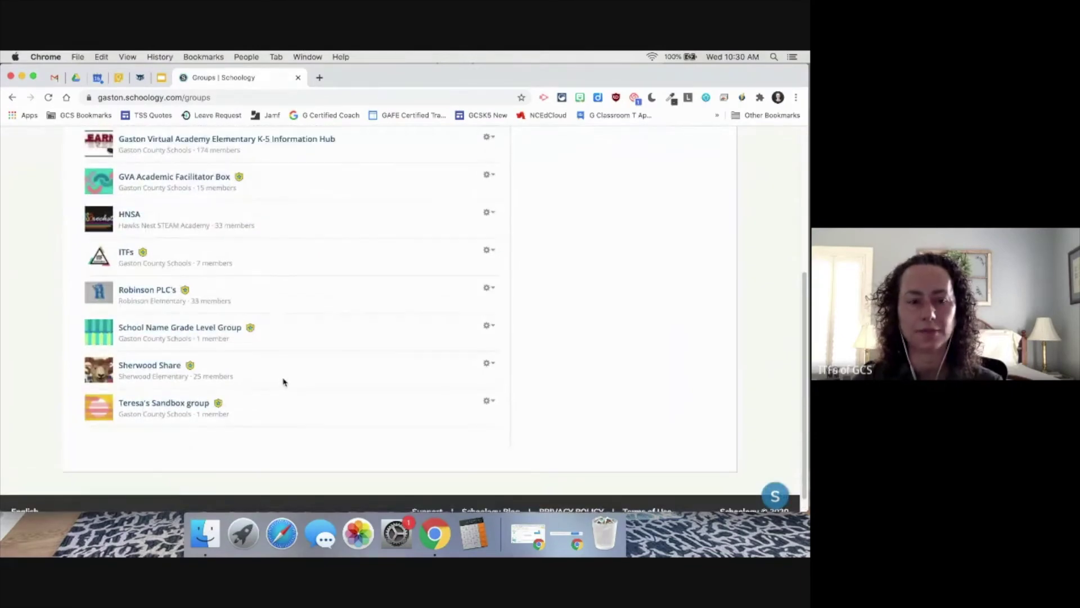
scroll(283, 382, up, 1)
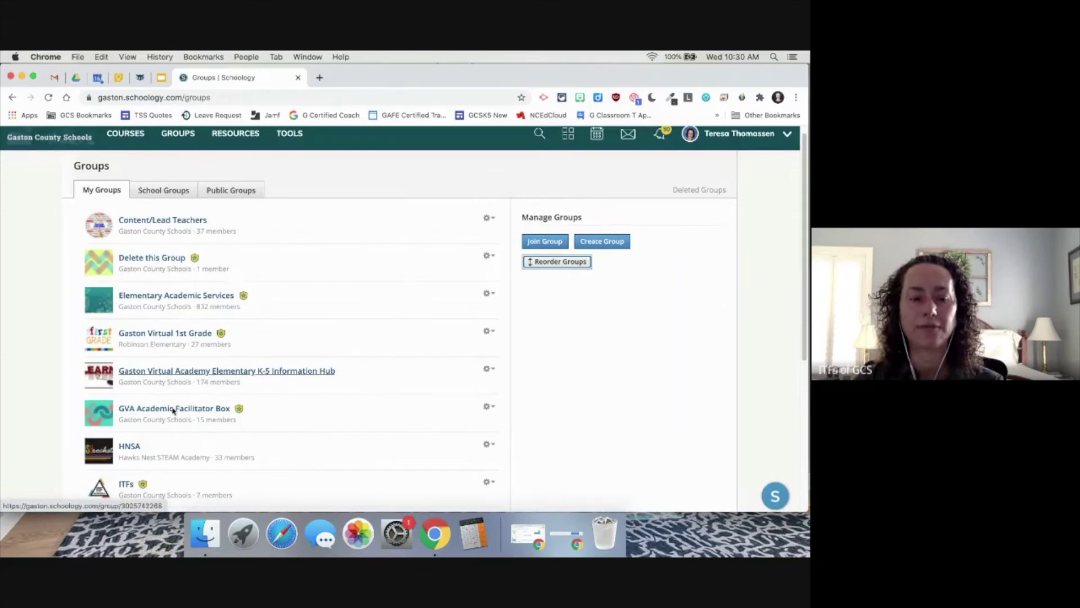
scroll(174, 394, down, 1)
scroll(175, 394, down, 5)
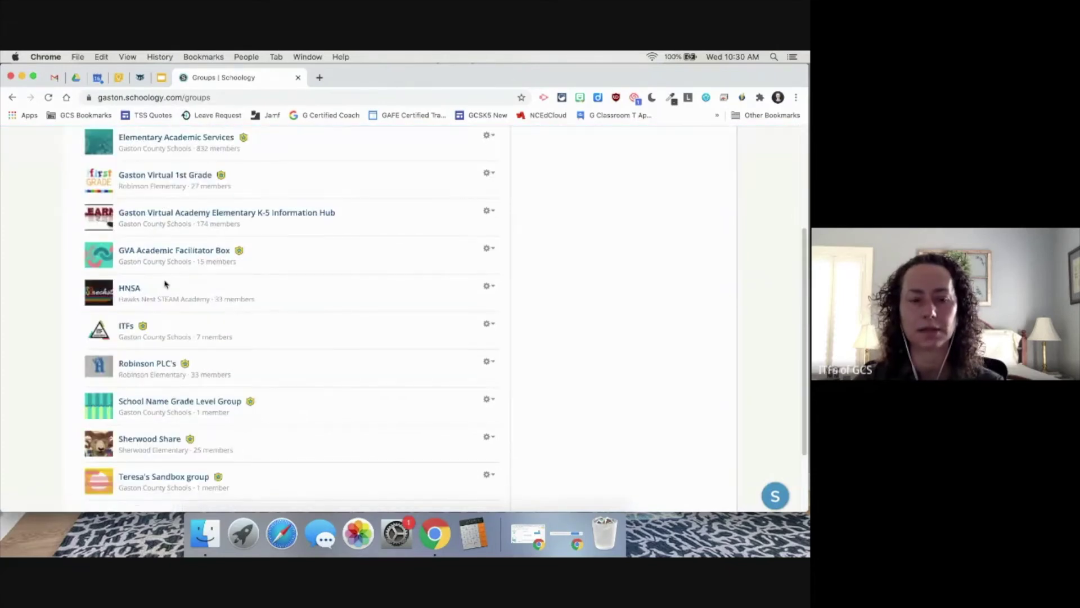
scroll(190, 417, up, 5)
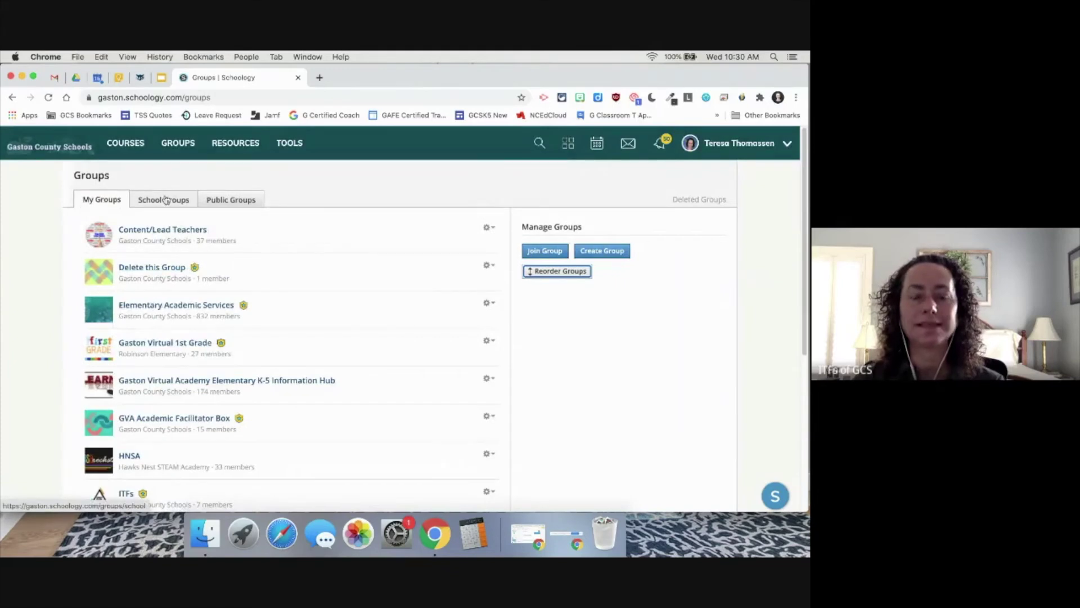
Show the school groups of Belmont Central Elementary and look through the list
click(166, 200)
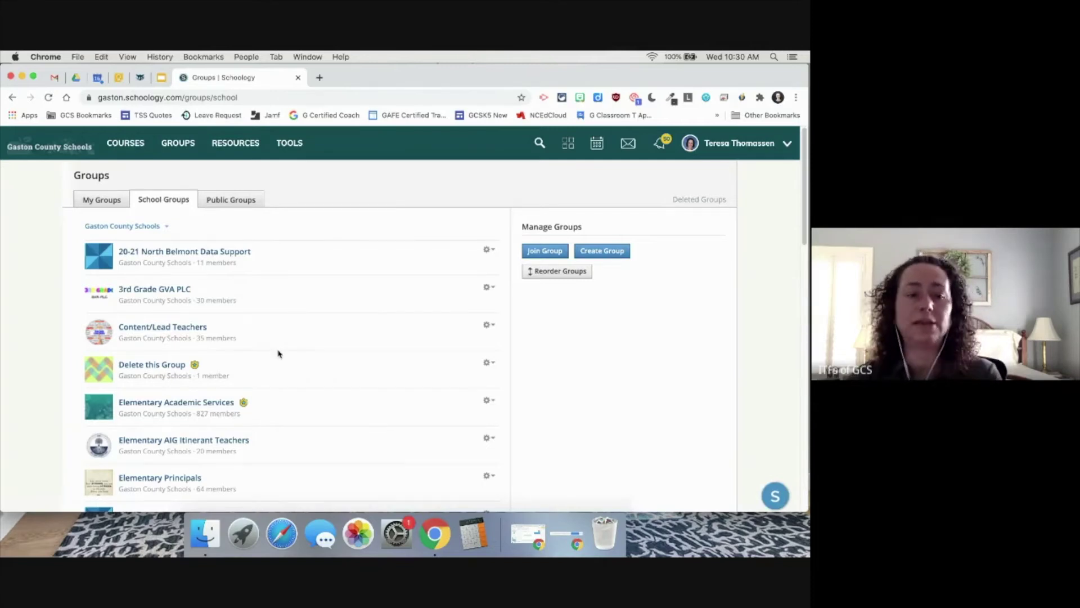
click(168, 228)
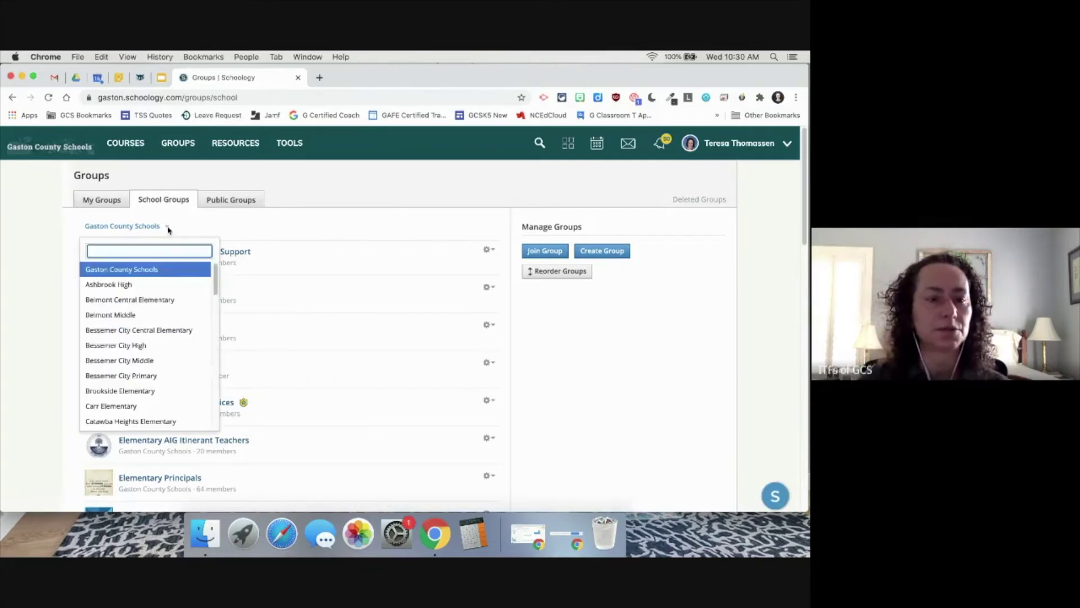
click(136, 300)
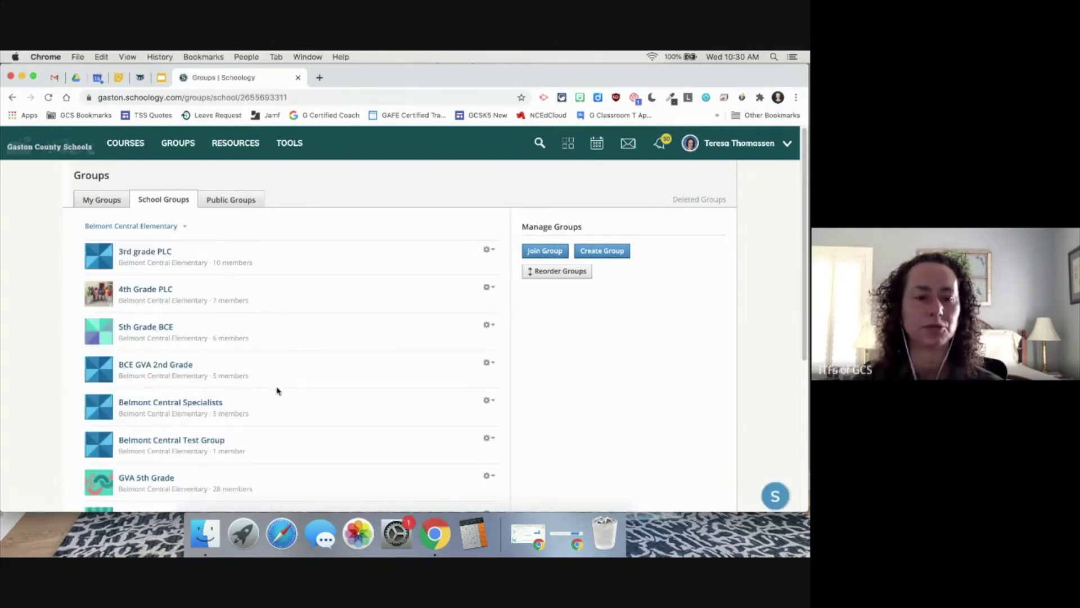
scroll(277, 391, down, 5)
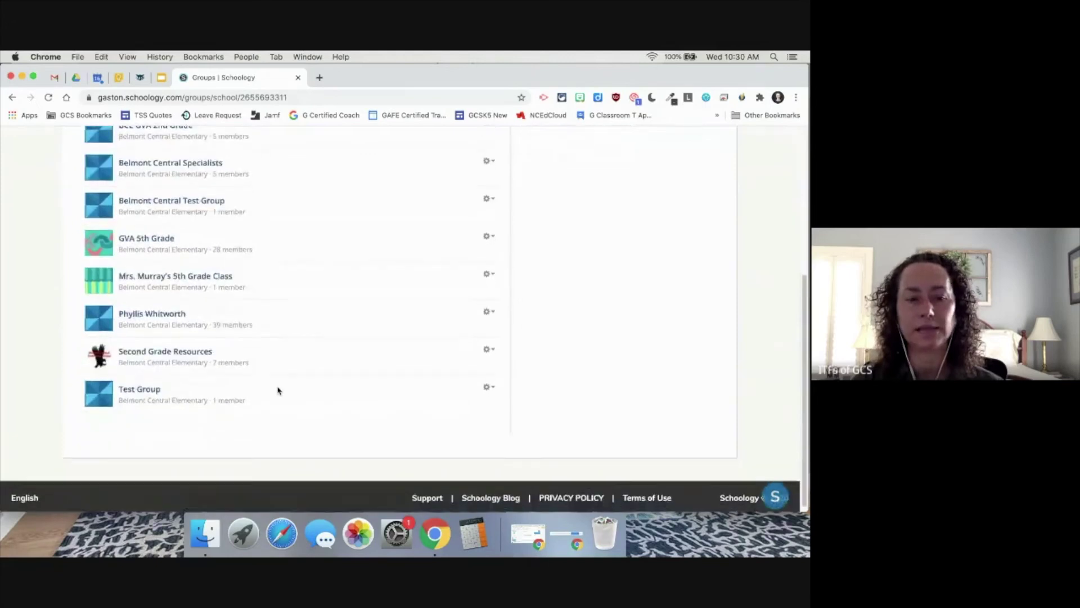
scroll(278, 390, up, 2)
scroll(278, 390, up, 3)
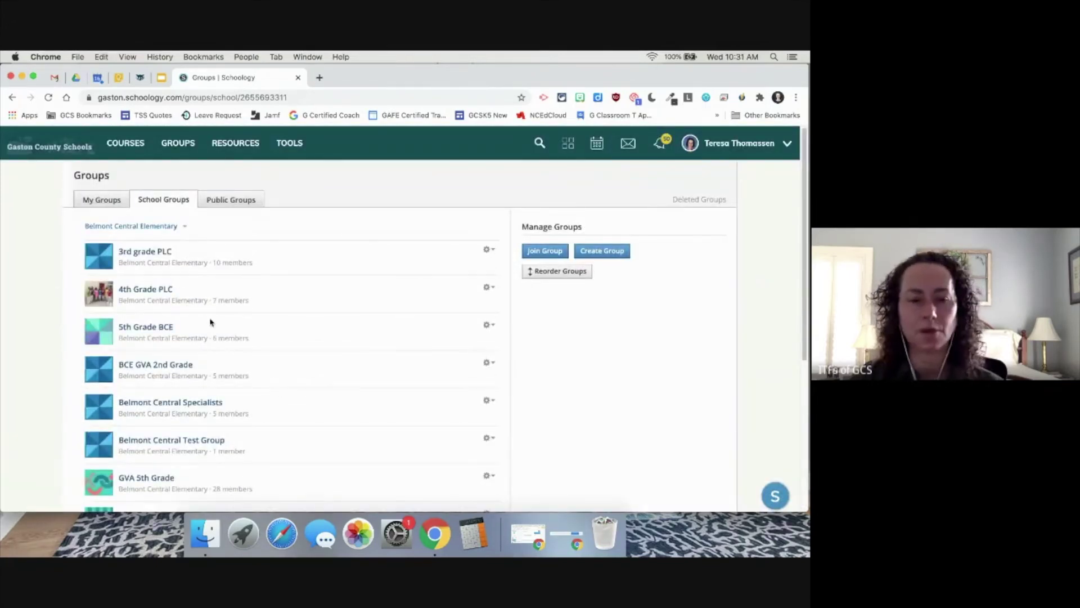
Request to join the public groups Flipped Classrooms, Blended Learning, Differentiated Instruction, STEM and Professional Development
click(237, 202)
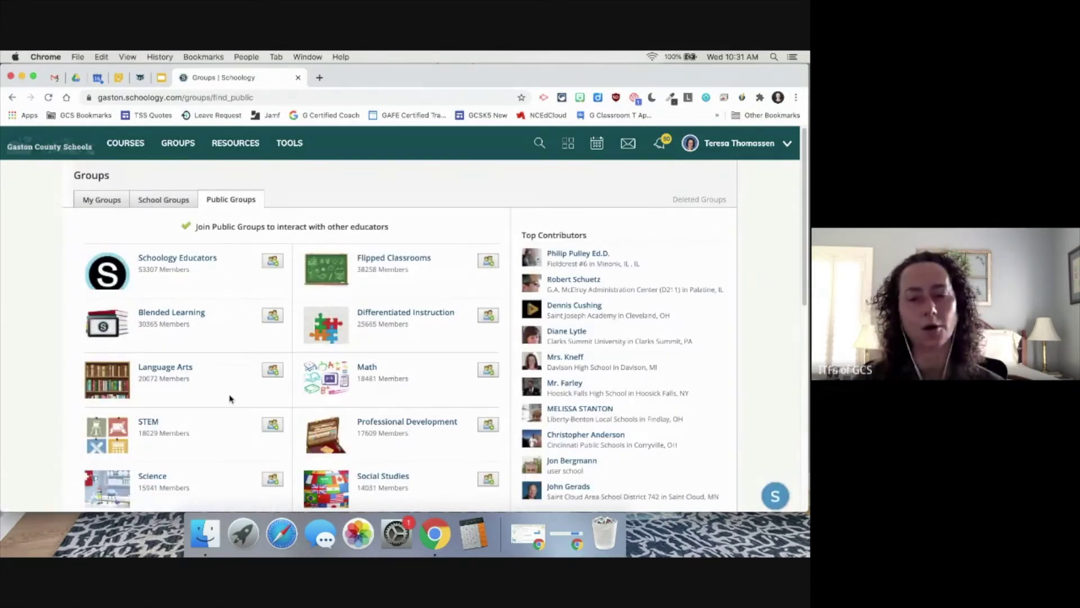
scroll(229, 399, down, 2)
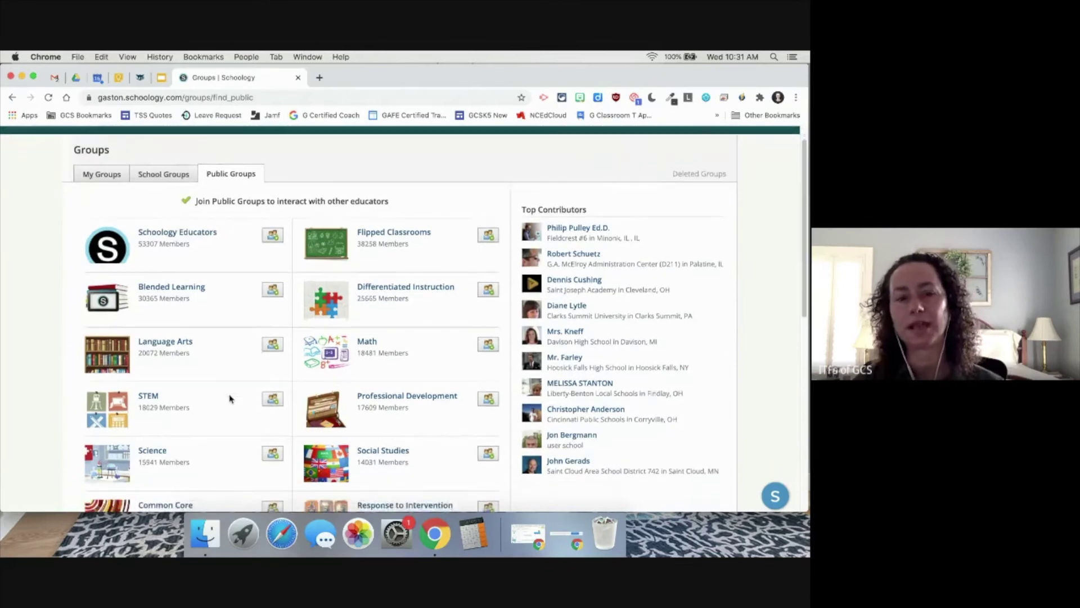
scroll(229, 398, down, 2)
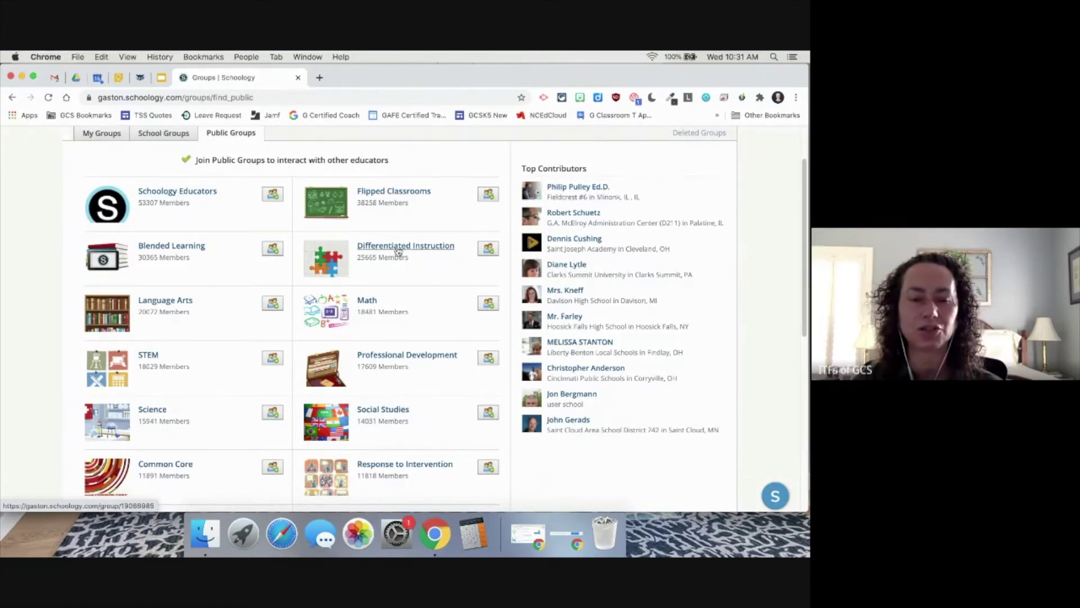
scroll(190, 403, down, 2)
scroll(190, 401, down, 8)
scroll(192, 398, down, 4)
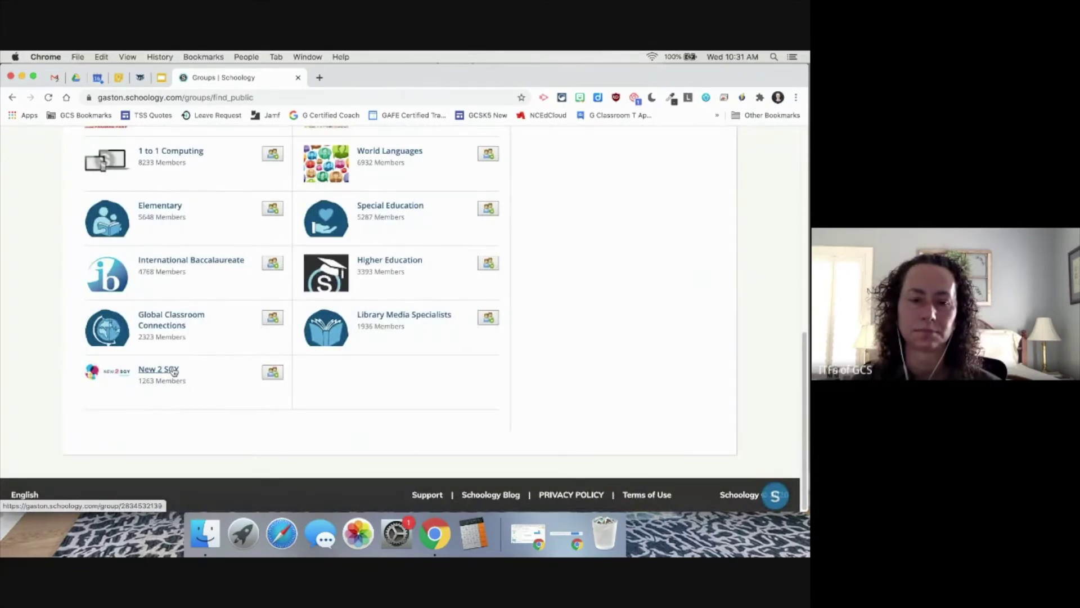
scroll(198, 362, up, 12)
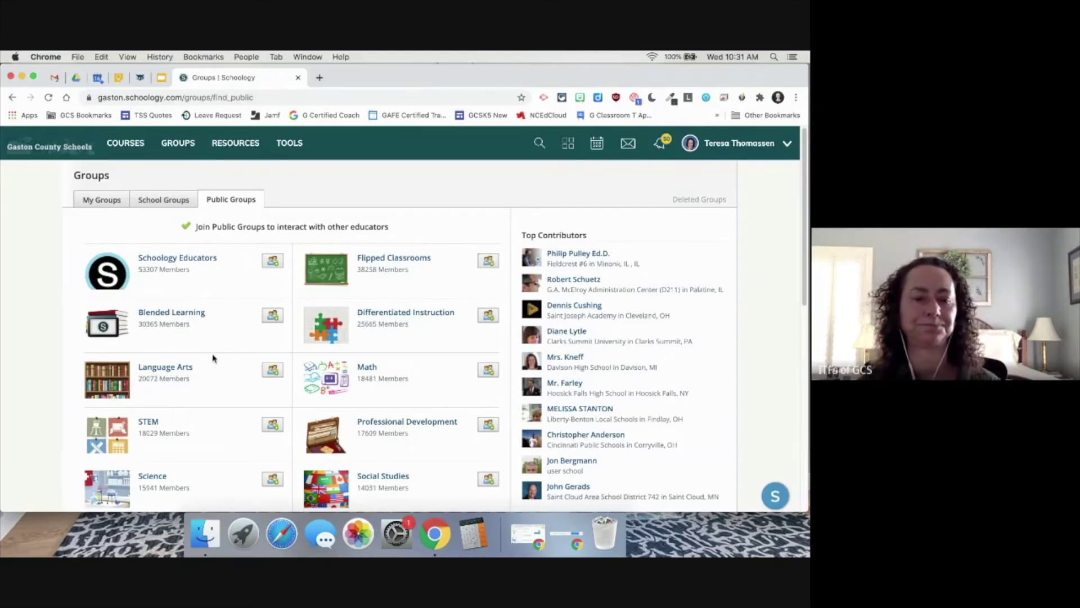
click(271, 318)
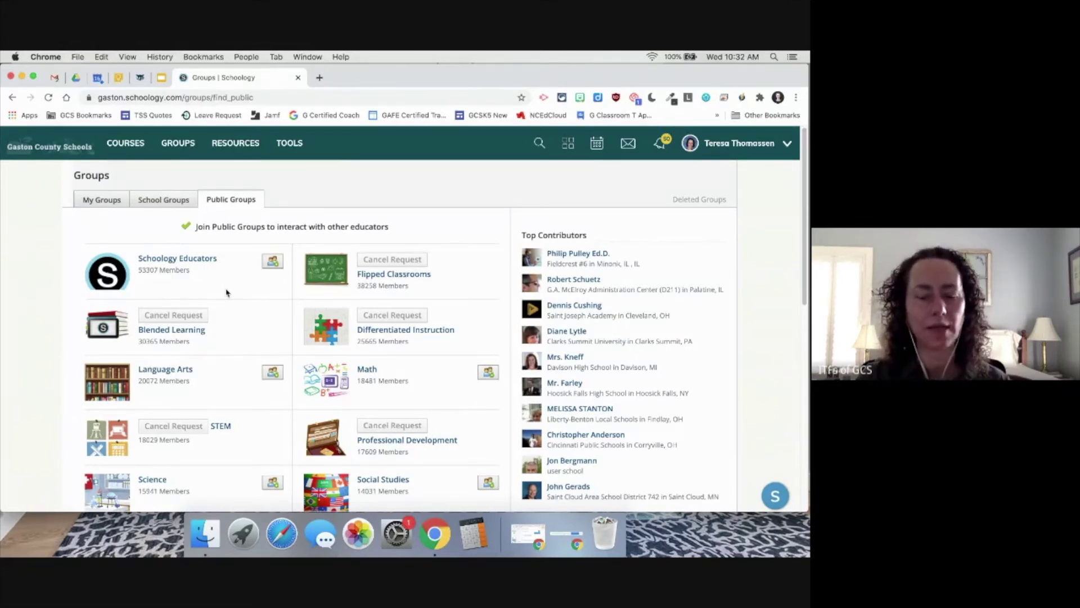
Create a purple folder named "Numeracy" in the 3rd Math collection of the personal resources
click(226, 144)
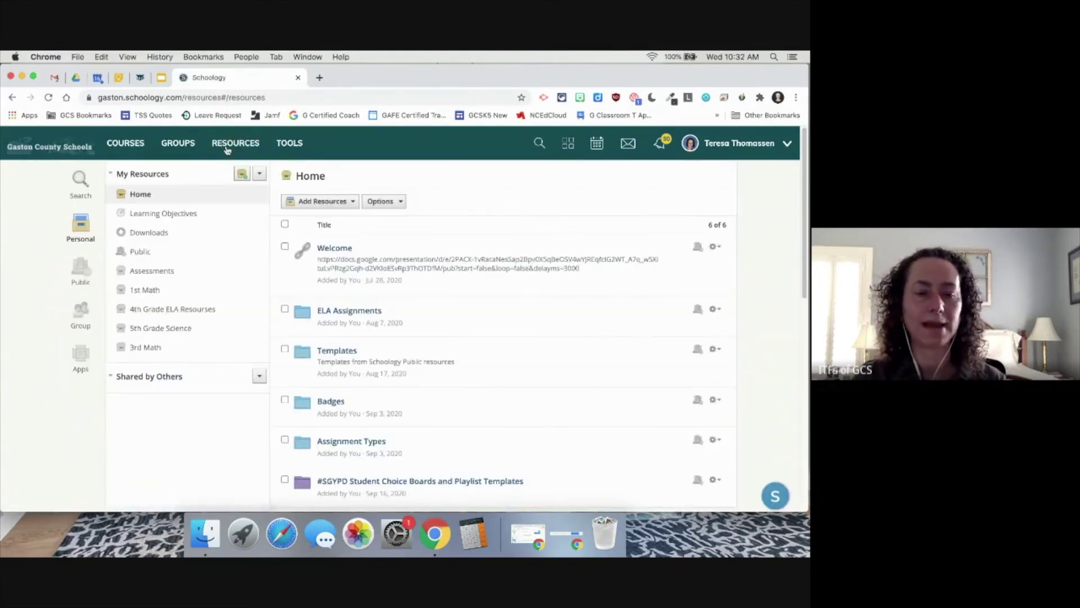
click(146, 347)
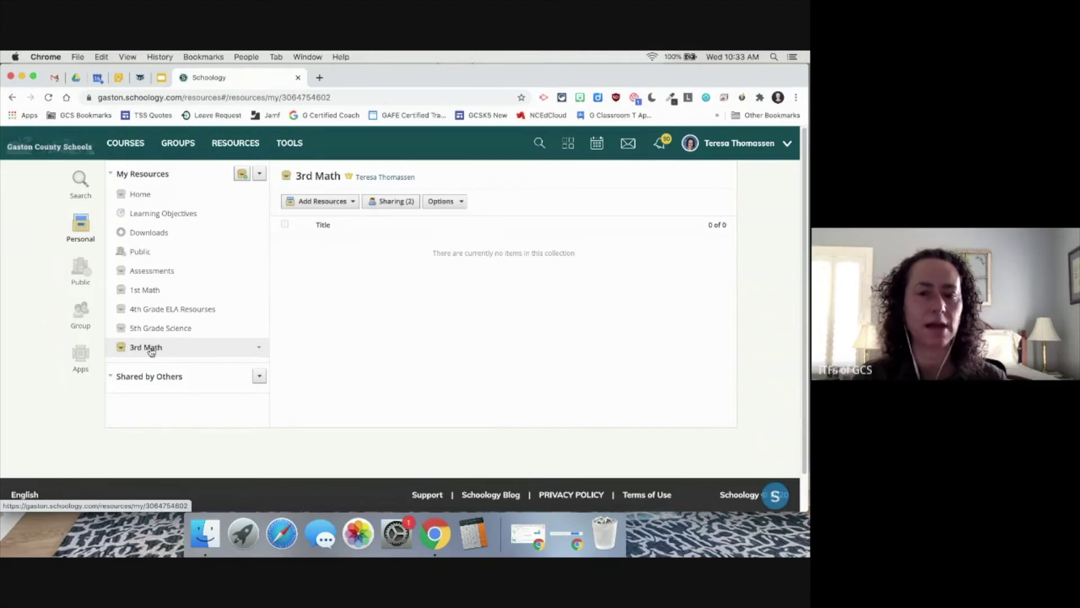
click(339, 202)
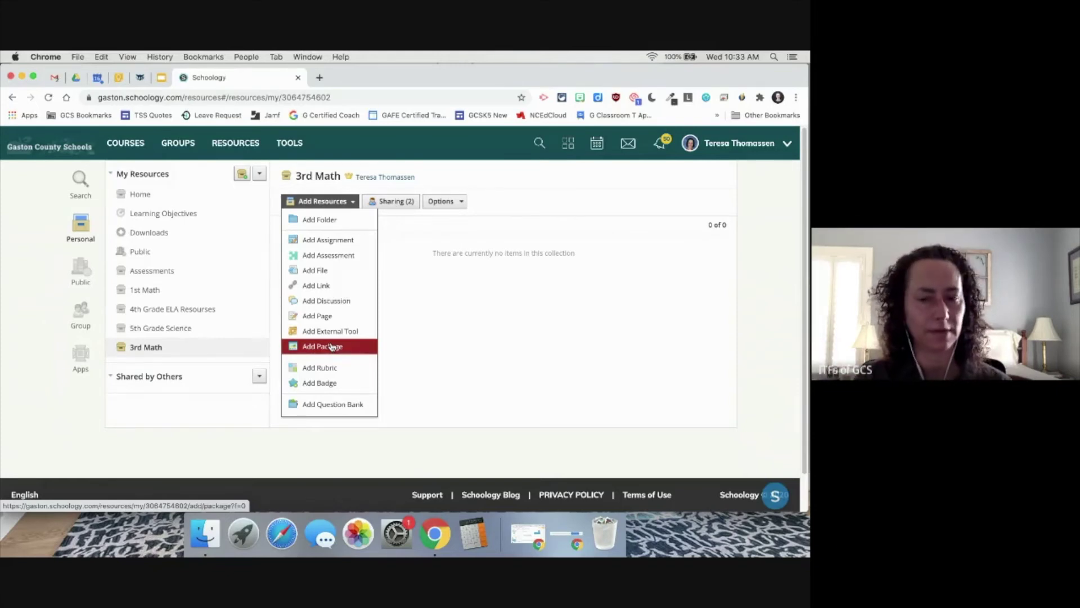
click(321, 221)
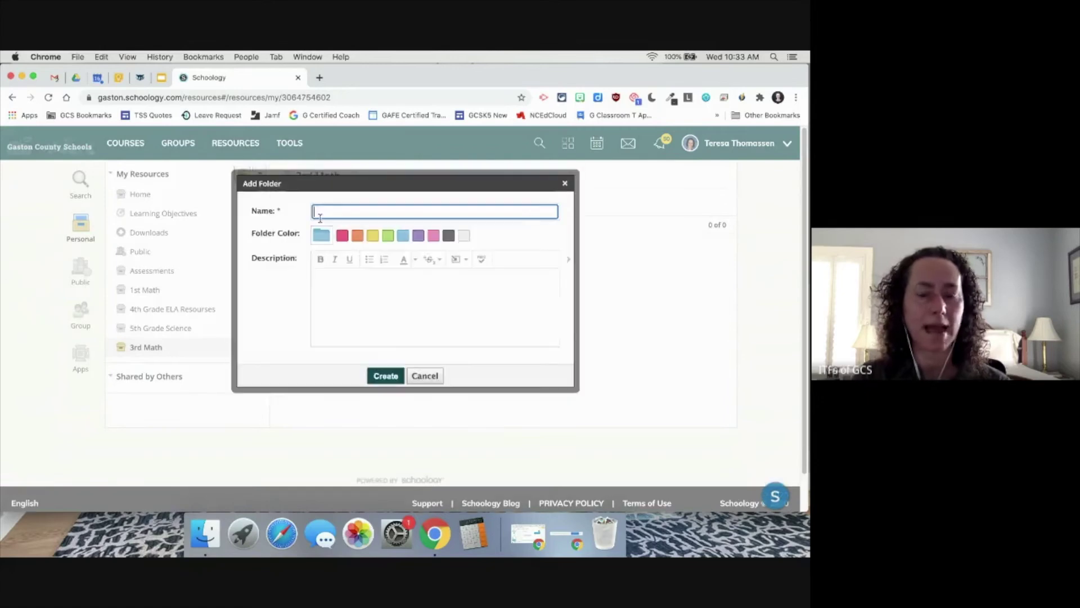
click(334, 212)
text(N)
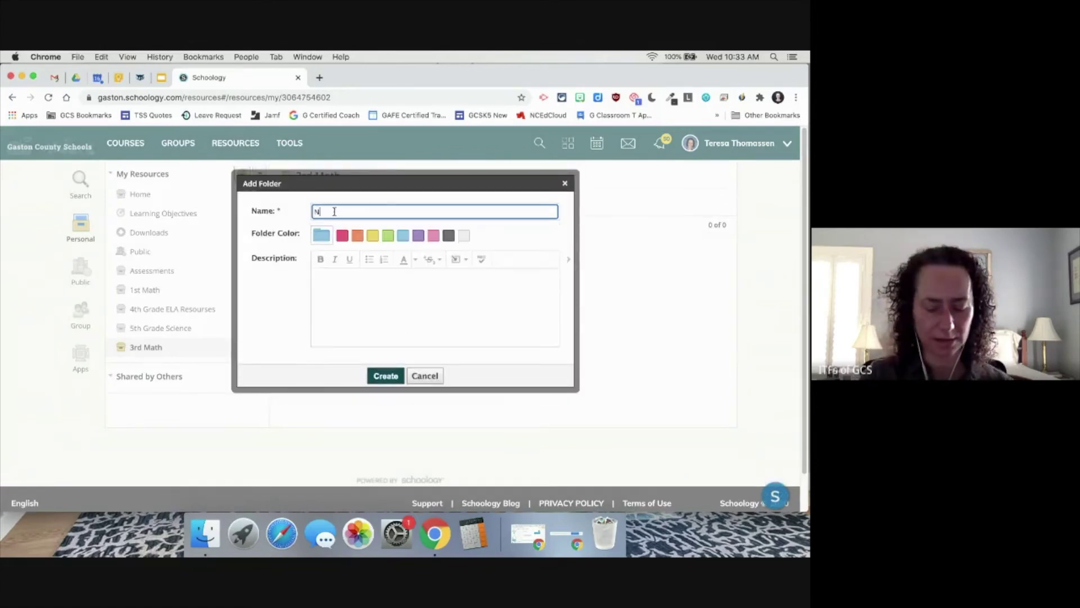
text(umeracy)
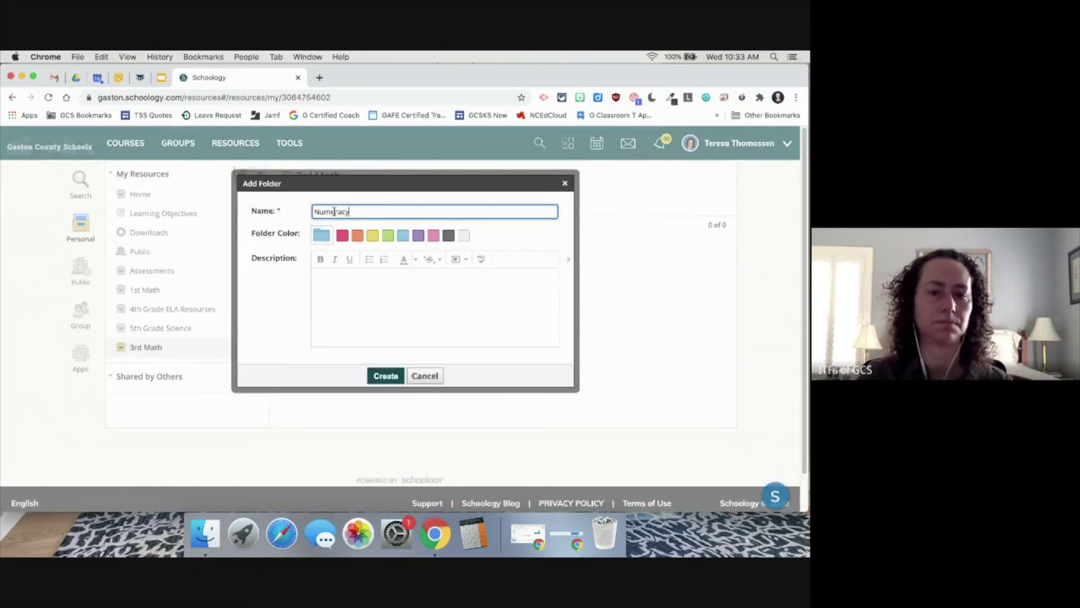
click(418, 237)
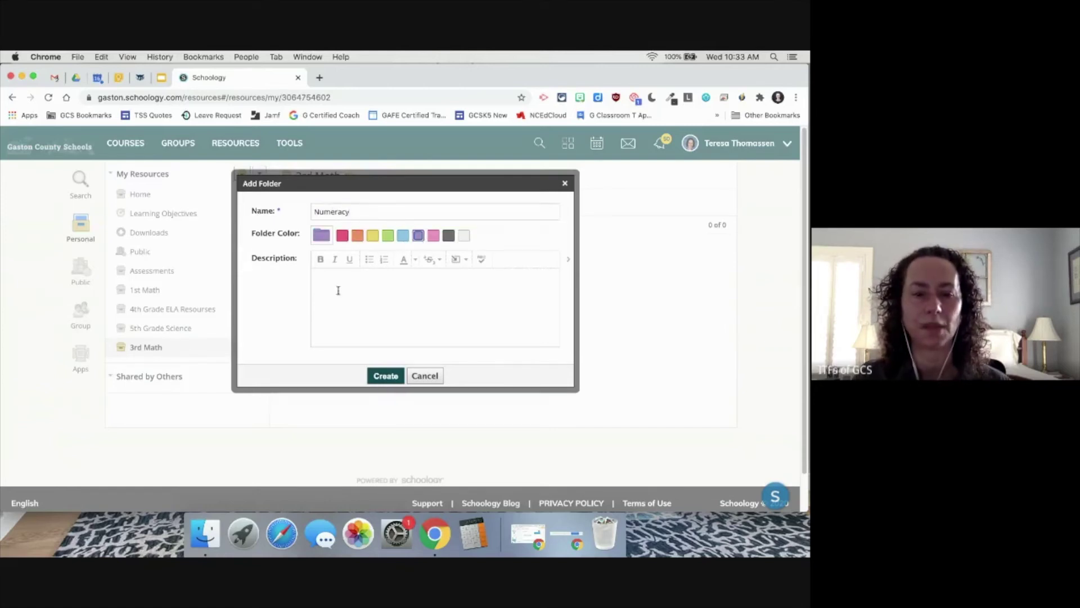
click(382, 376)
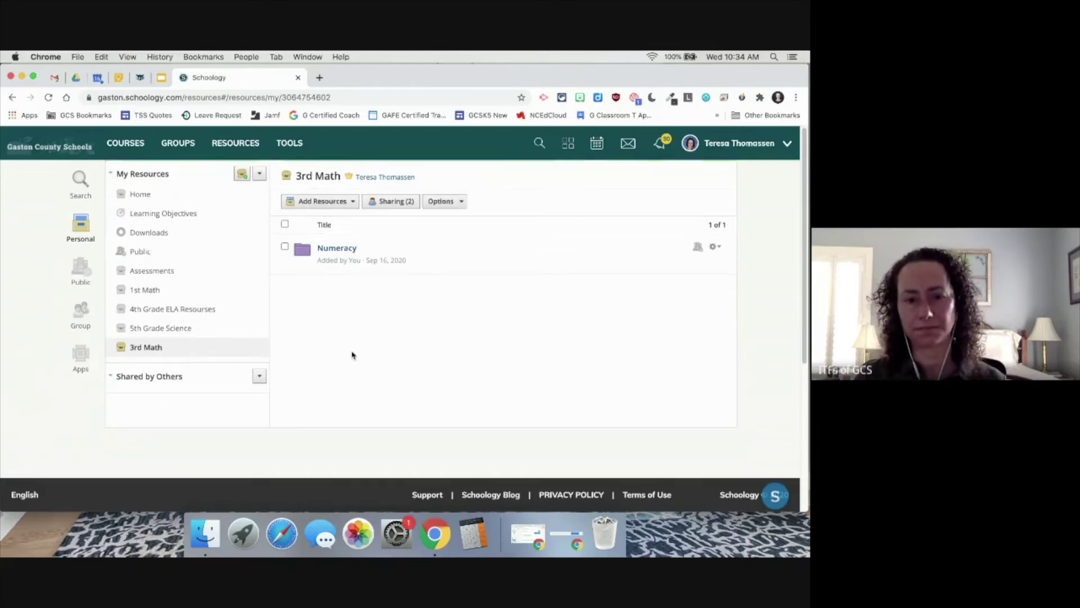
Start a new discussion in 3rd Math titled "Example Discussion" with the description "Discuss what you learned while reading Water Cycle PDF."
click(346, 202)
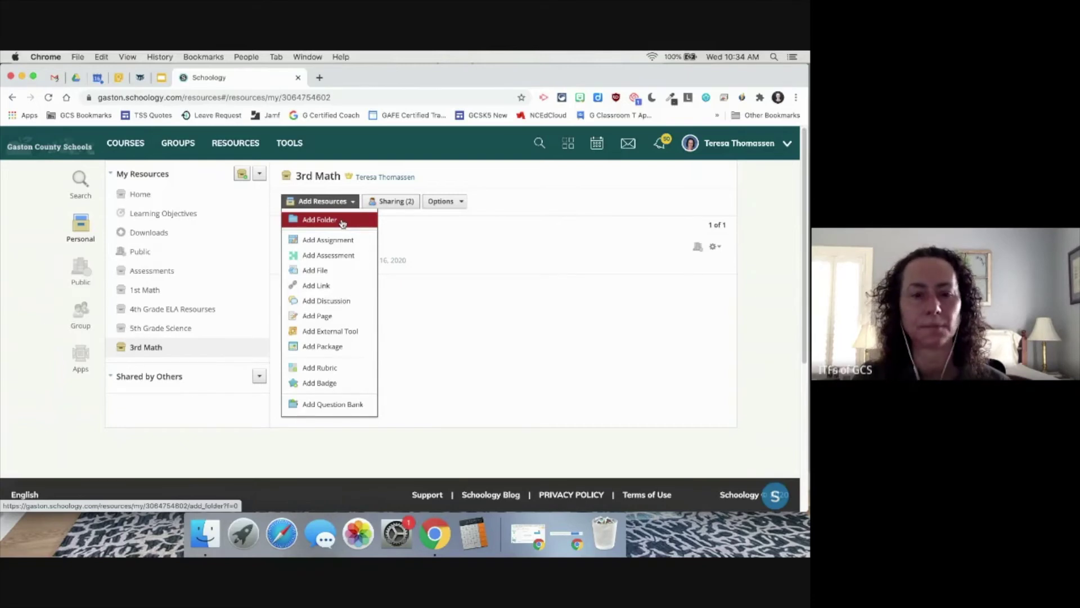
click(312, 304)
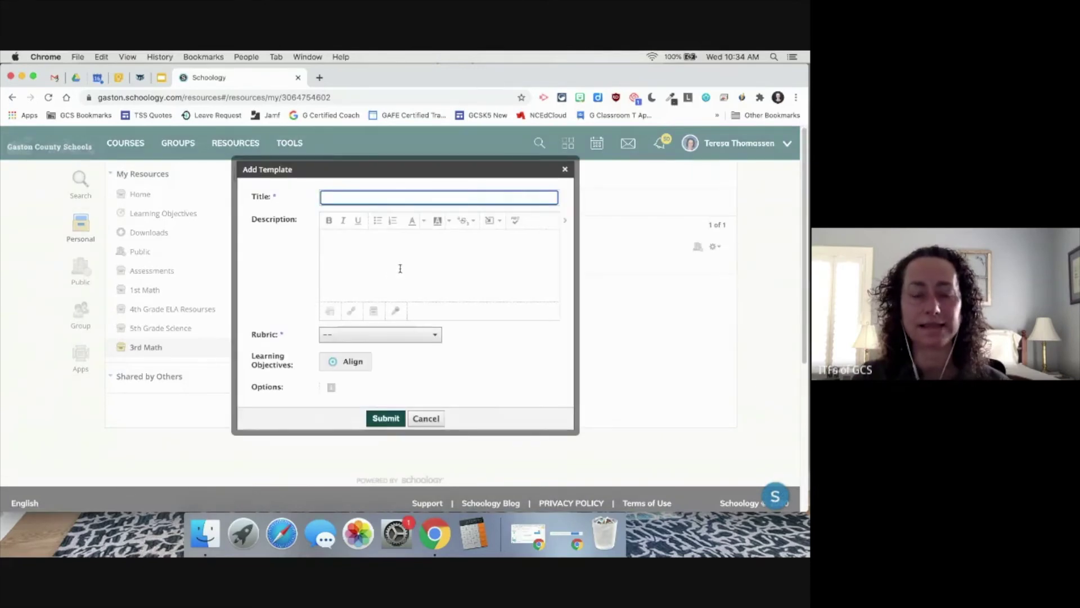
text(Example Discussion)
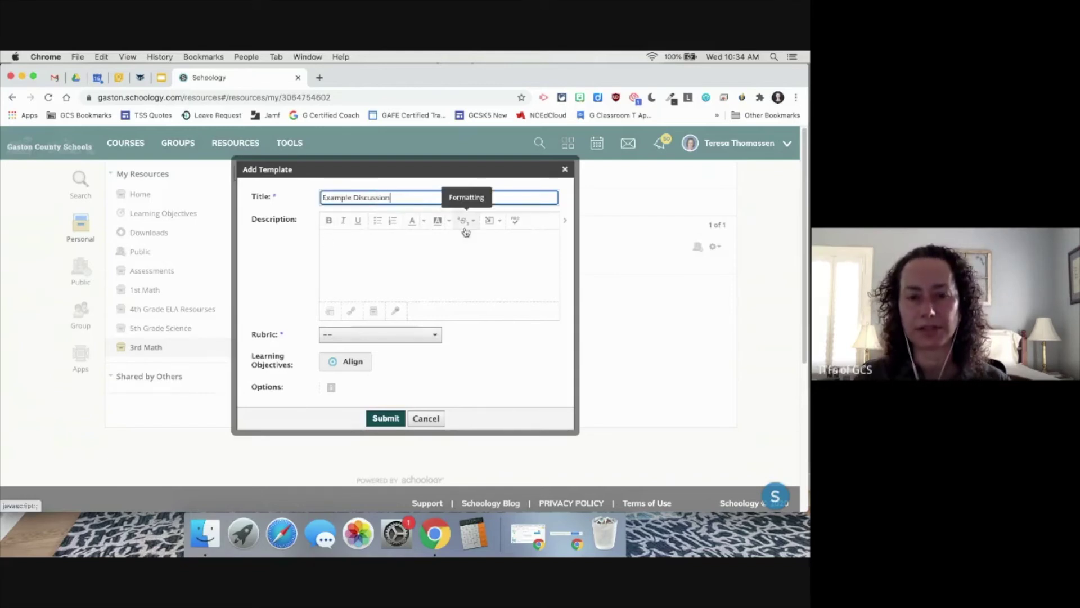
click(334, 239)
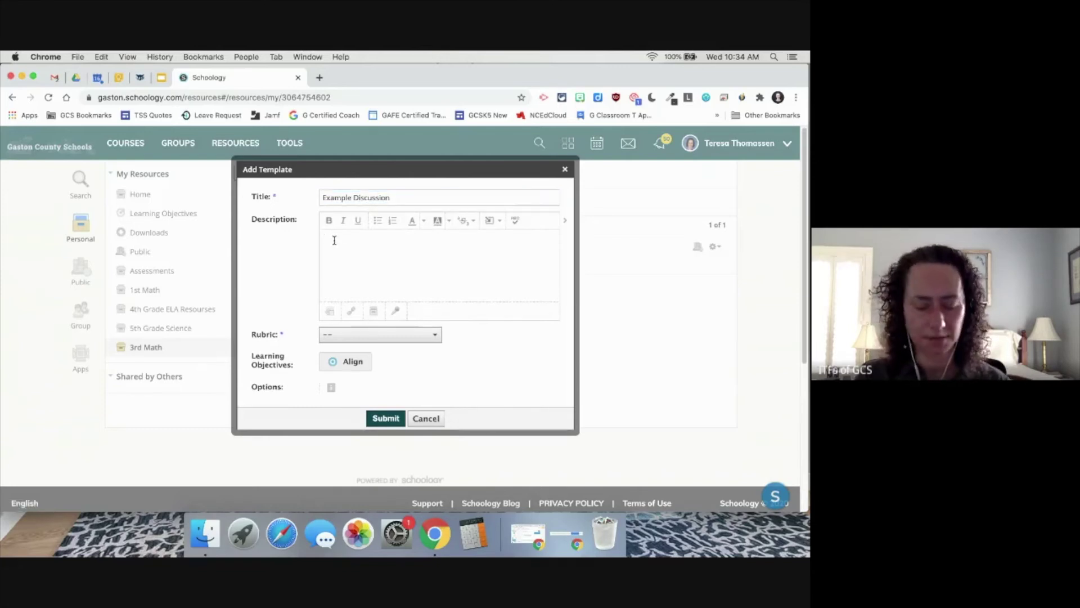
text(Discuss)
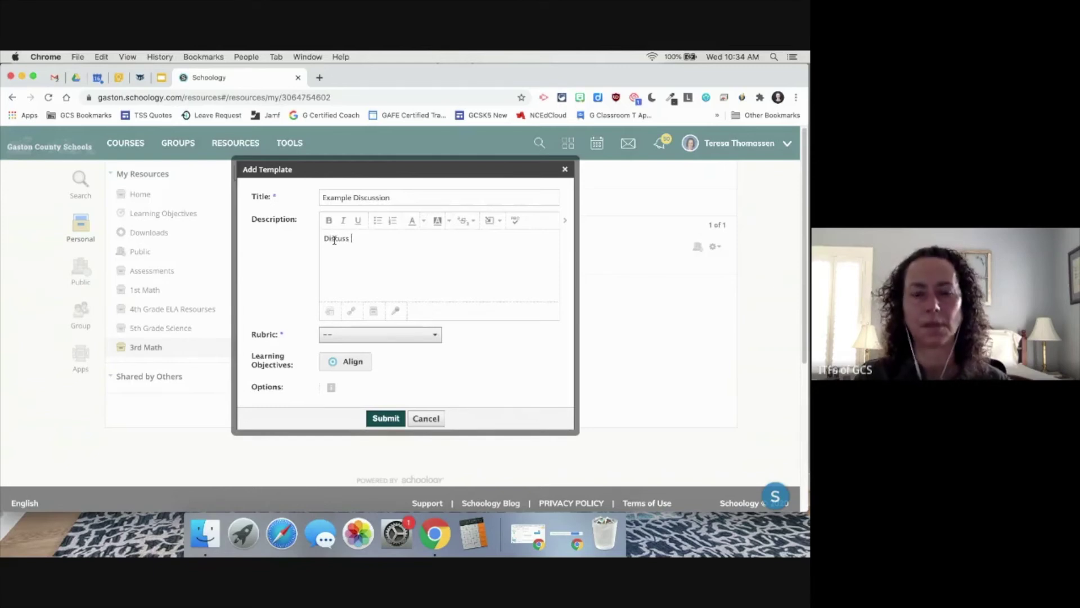
text( what you learned while reading)
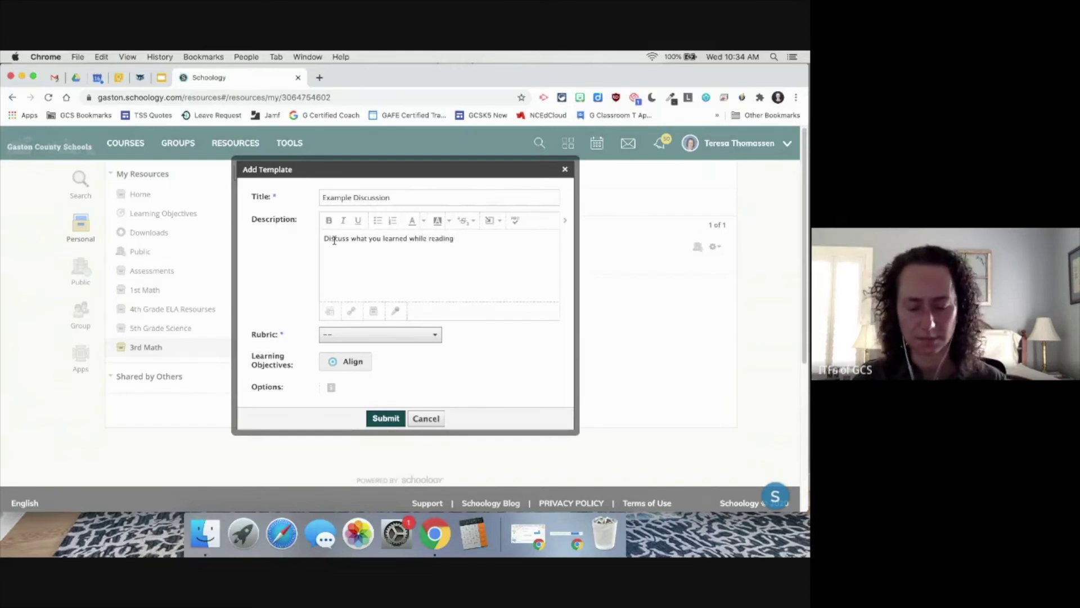
text( Water C)
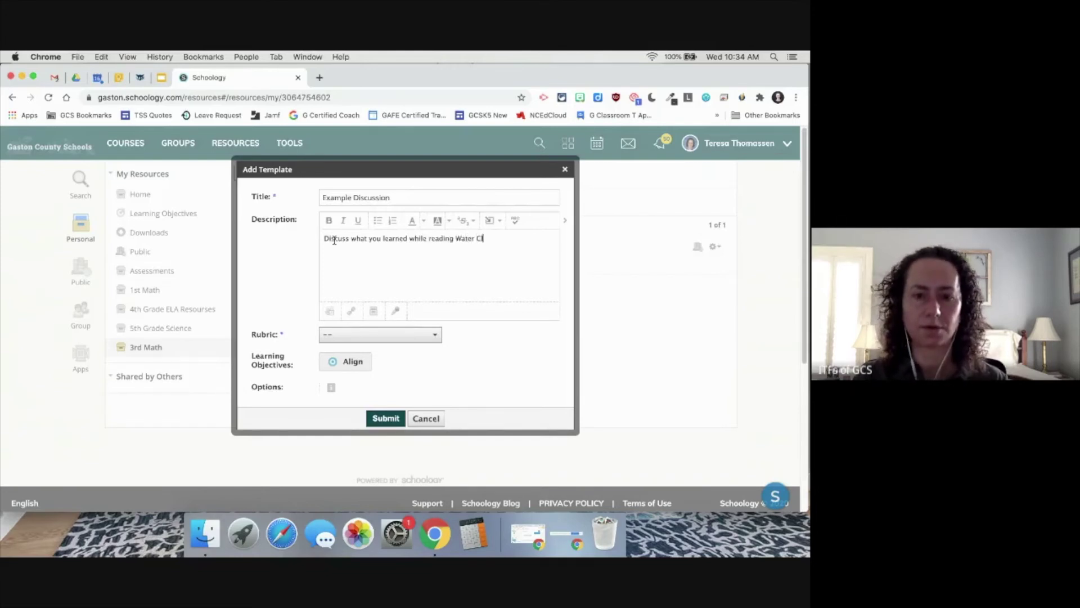
text(ylce)
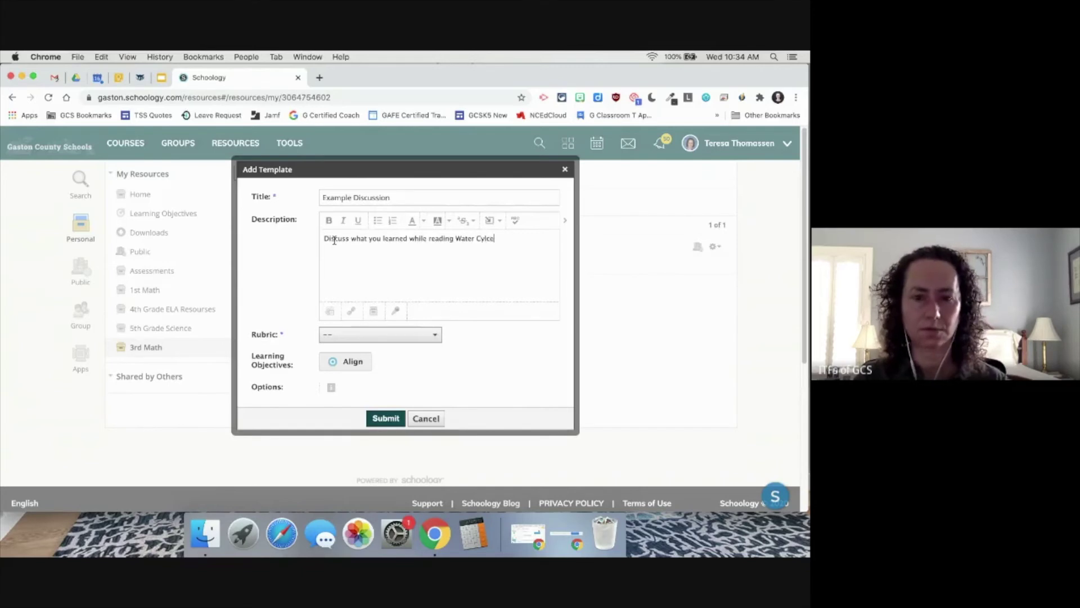
text(ycle PDF.)
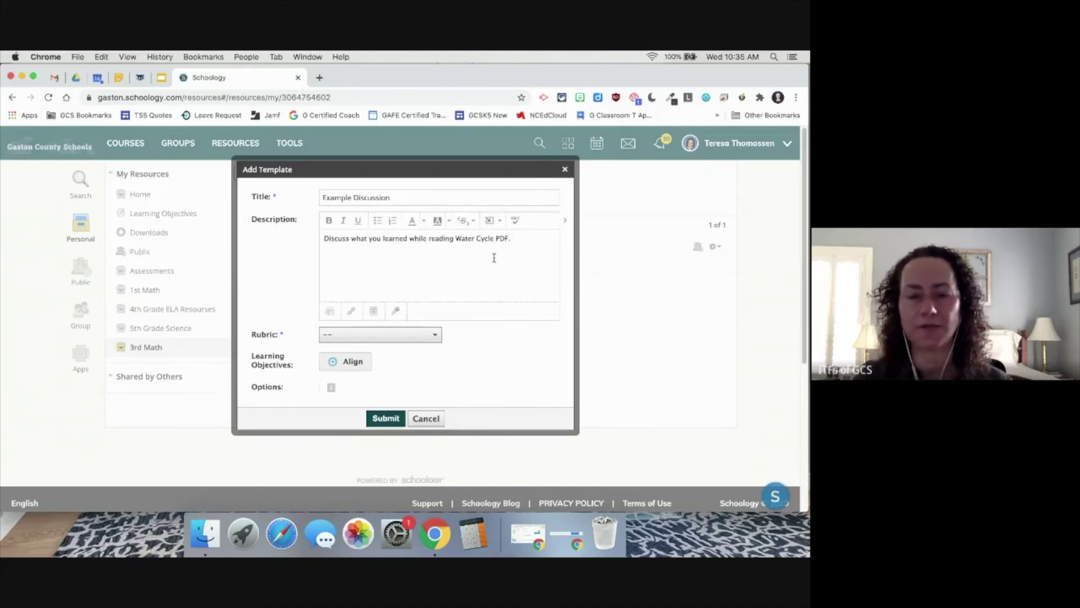
Review the discussion's rubric choices and optional resource fields, and save the discussion to the 3rd Math collection without a rubric
click(432, 339)
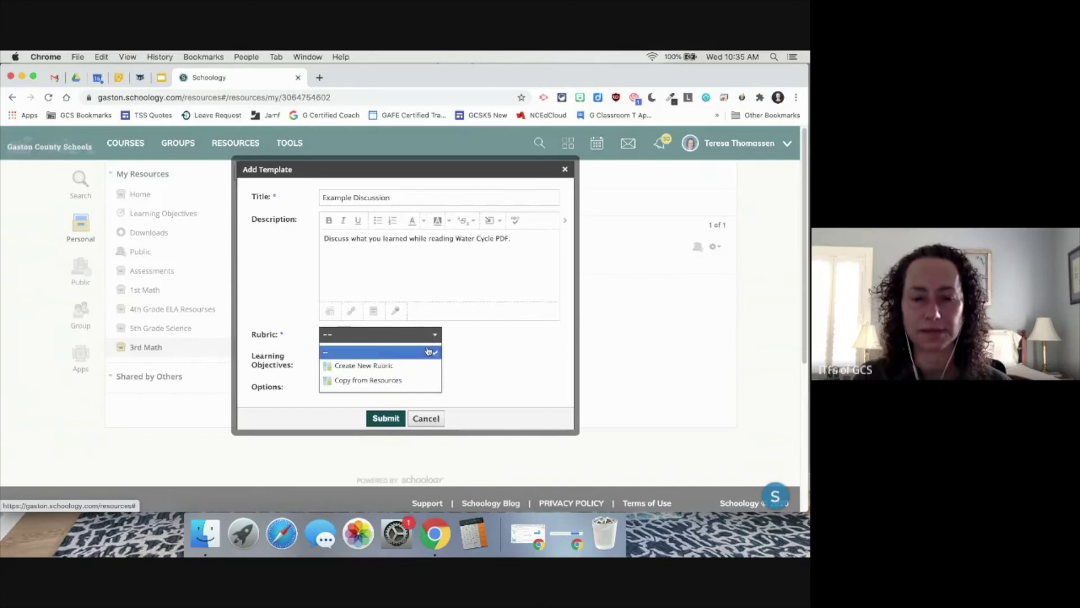
click(433, 339)
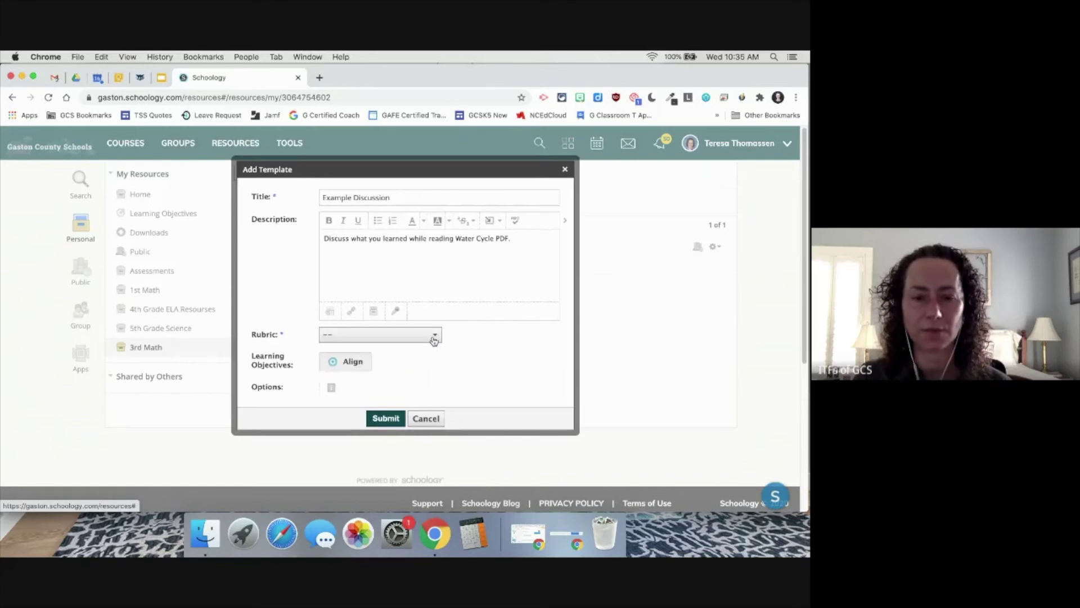
click(333, 392)
scroll(362, 380, down, 3)
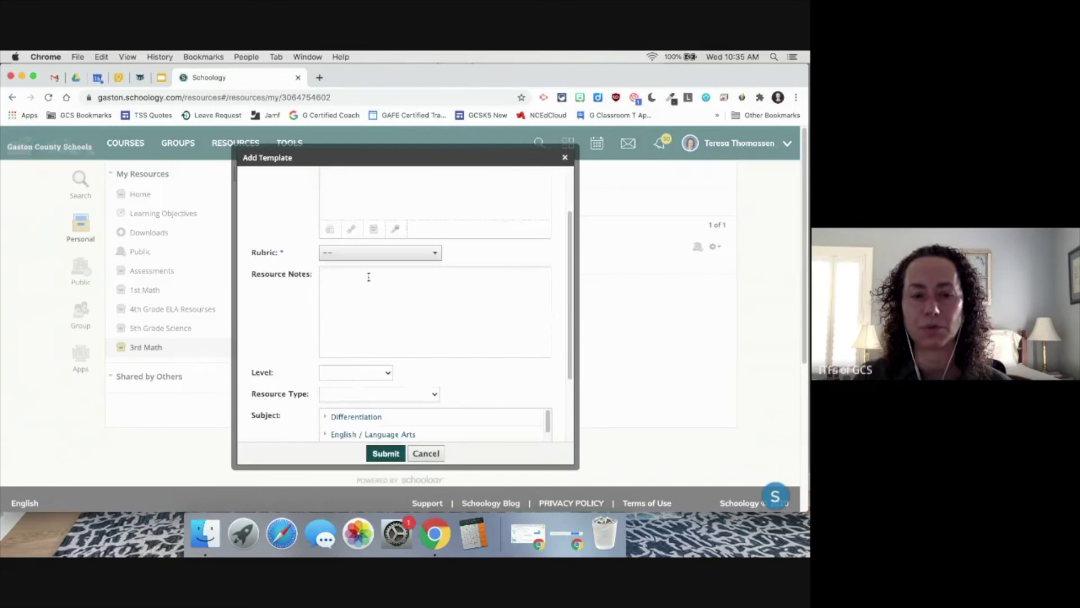
scroll(368, 318, down, 2)
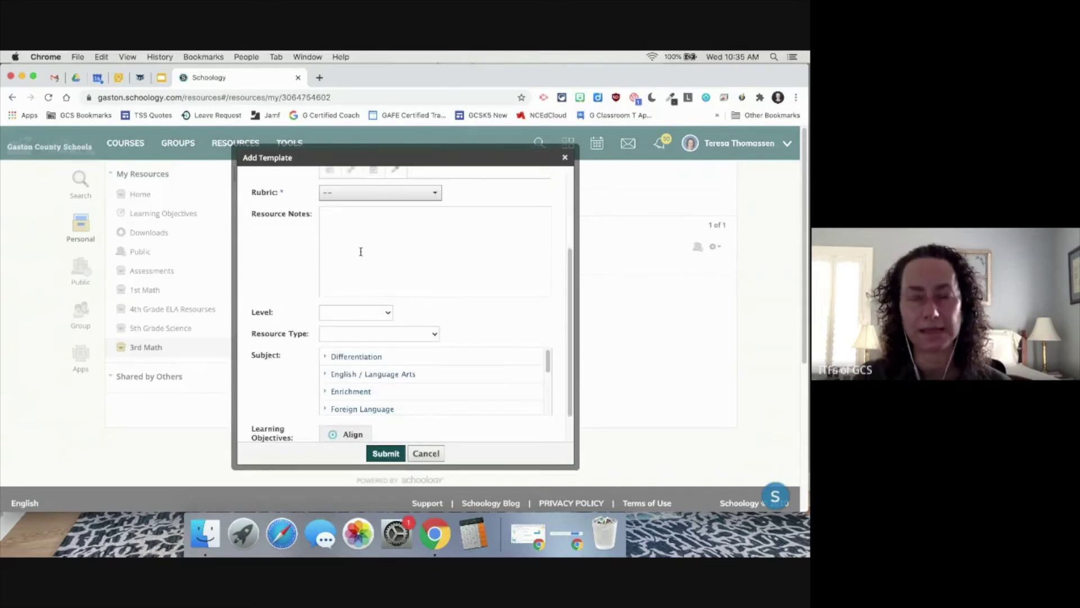
scroll(369, 290, down, 1)
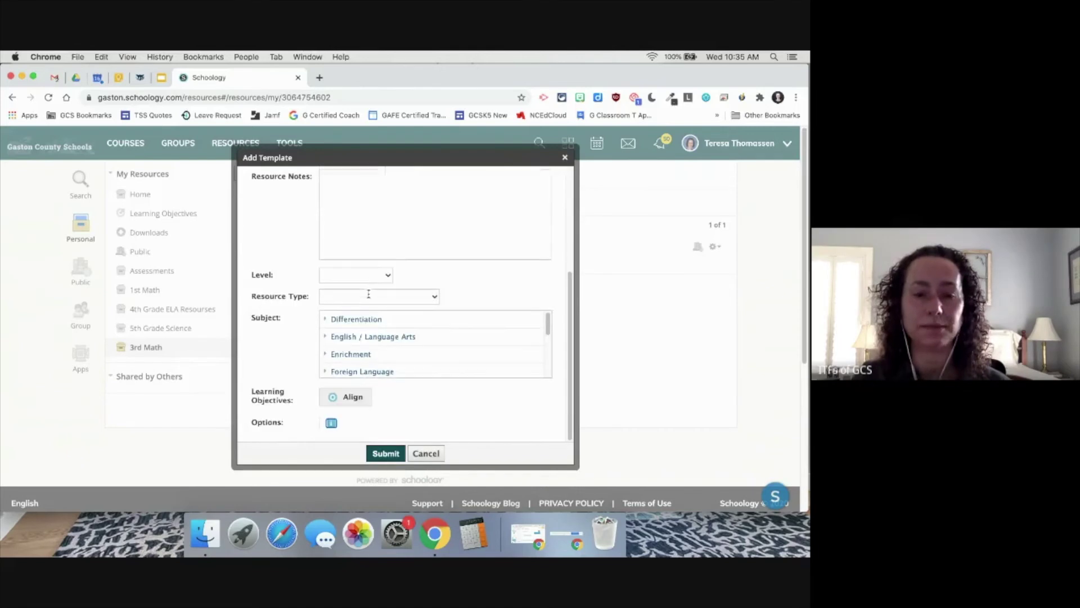
scroll(374, 296, up, 4)
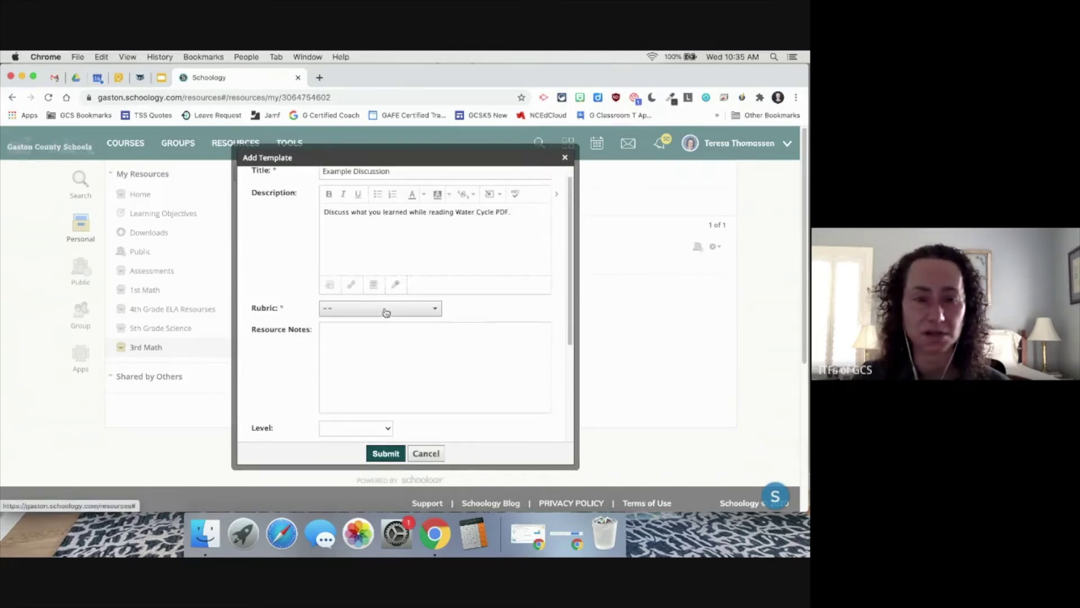
click(387, 456)
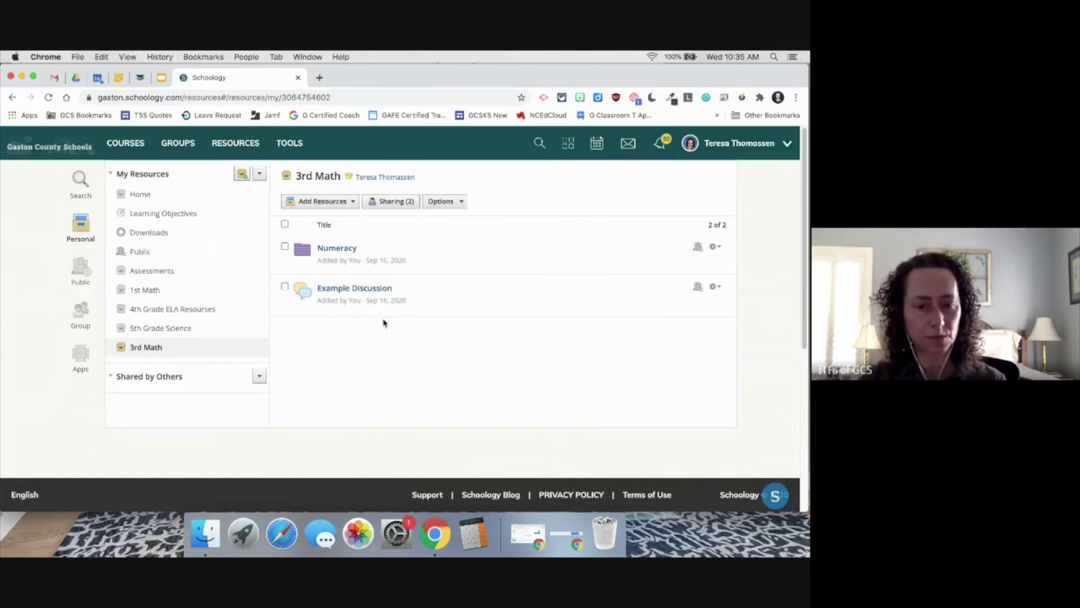
Choose the course "Math Sandbox: Practice, Practice" and its Unit 1 folder as the destination for adding Example Discussion to a course
click(717, 288)
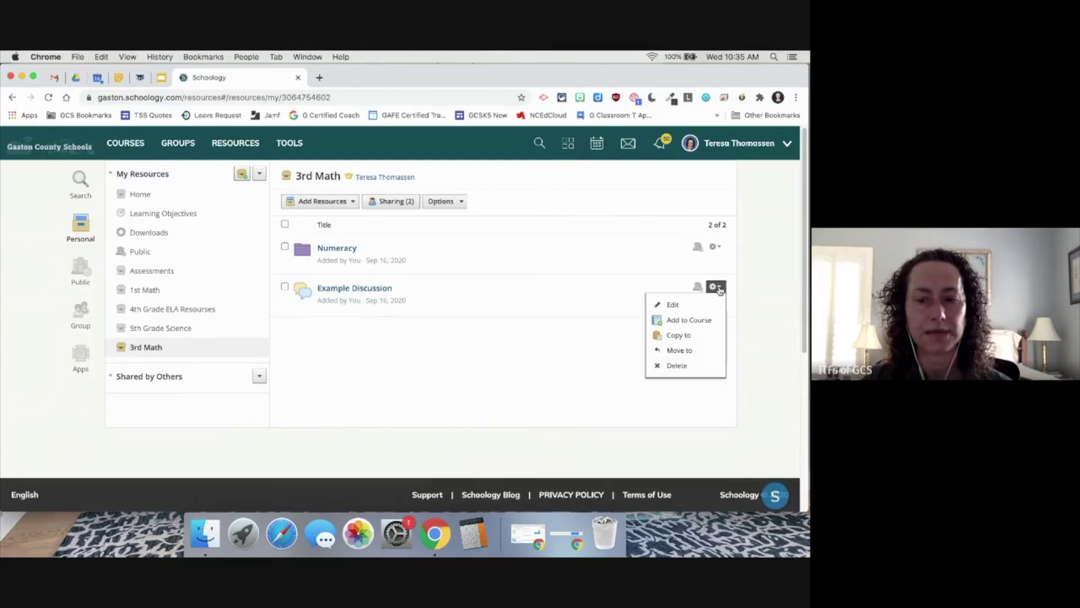
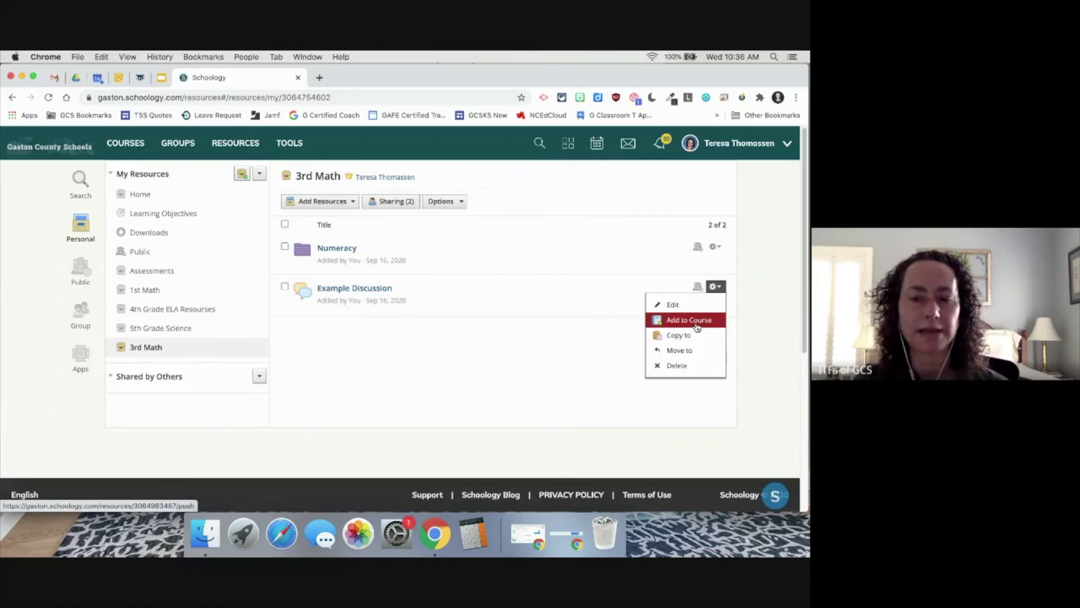
click(697, 320)
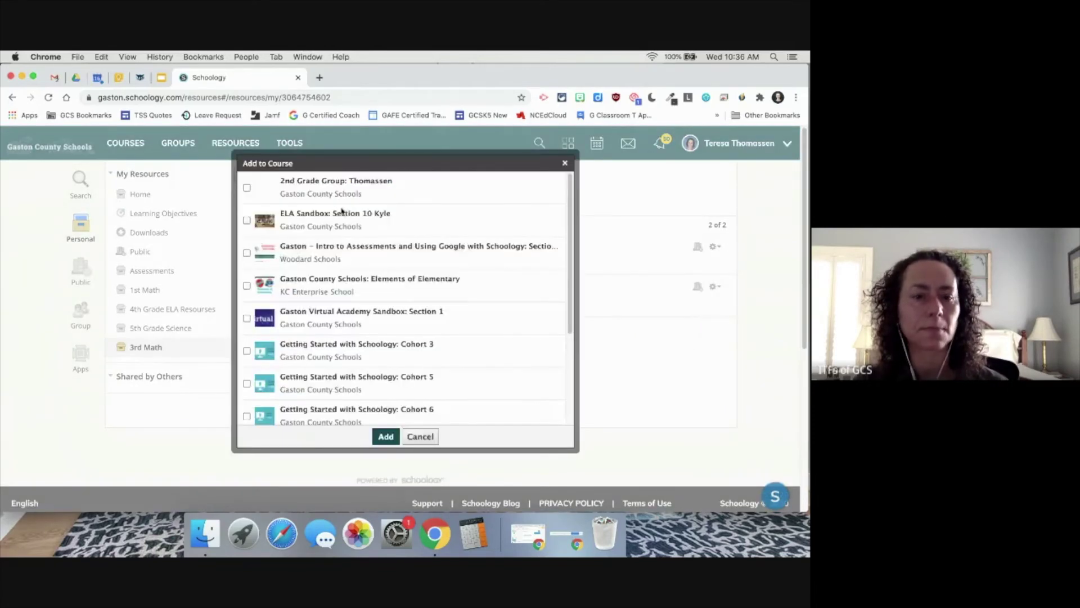
scroll(334, 358, down, 5)
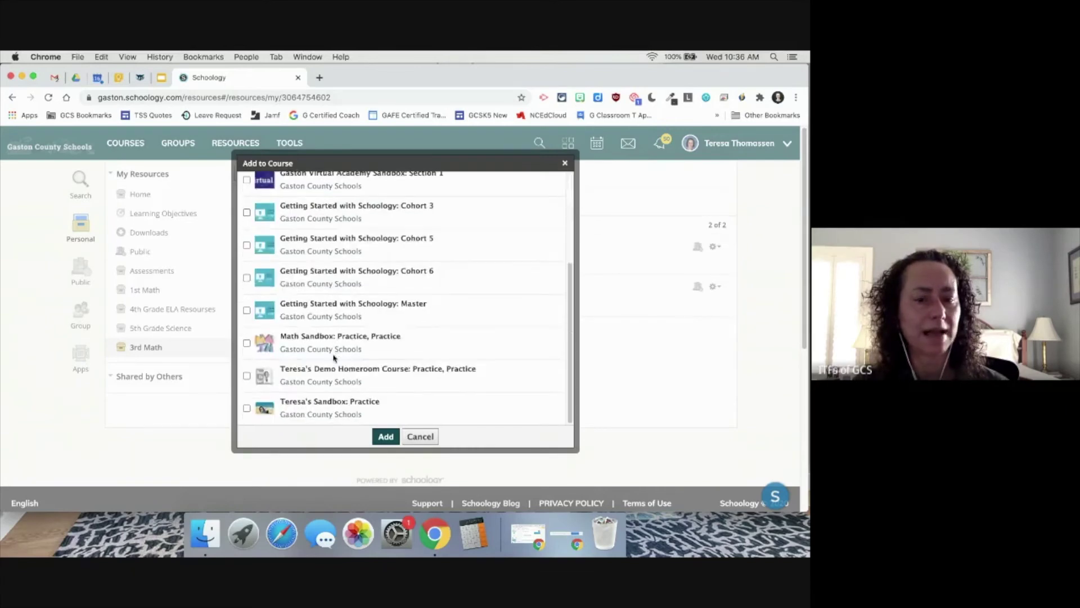
scroll(334, 358, up, 5)
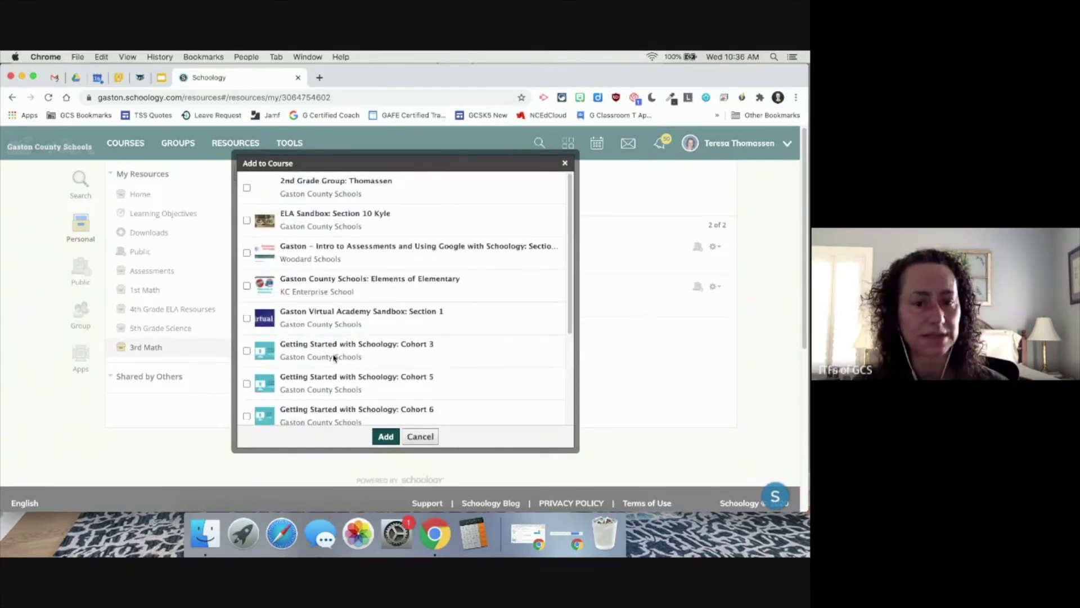
scroll(342, 327, down, 5)
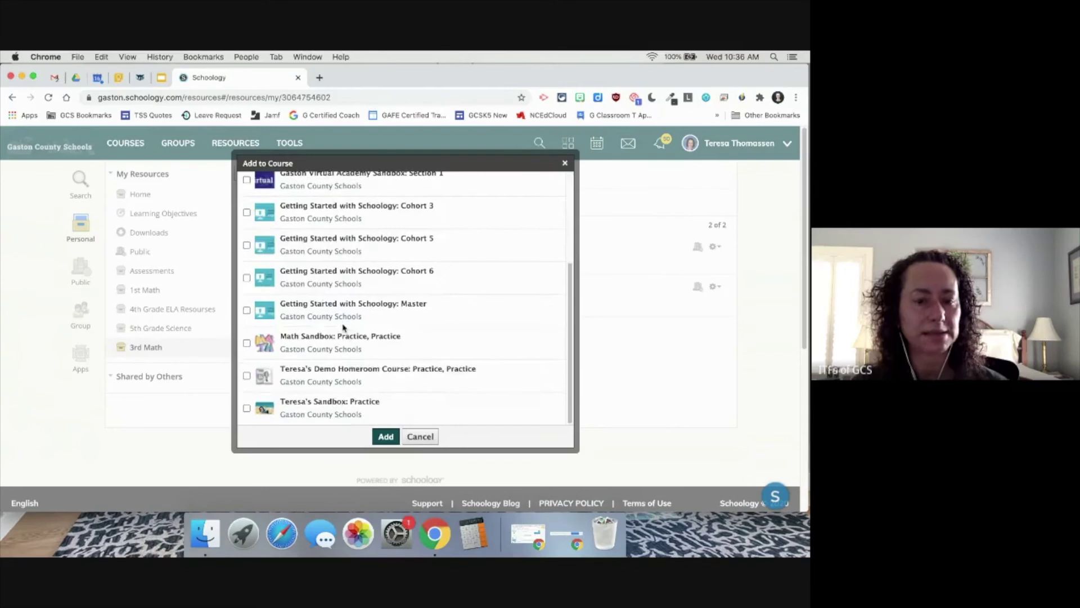
click(247, 344)
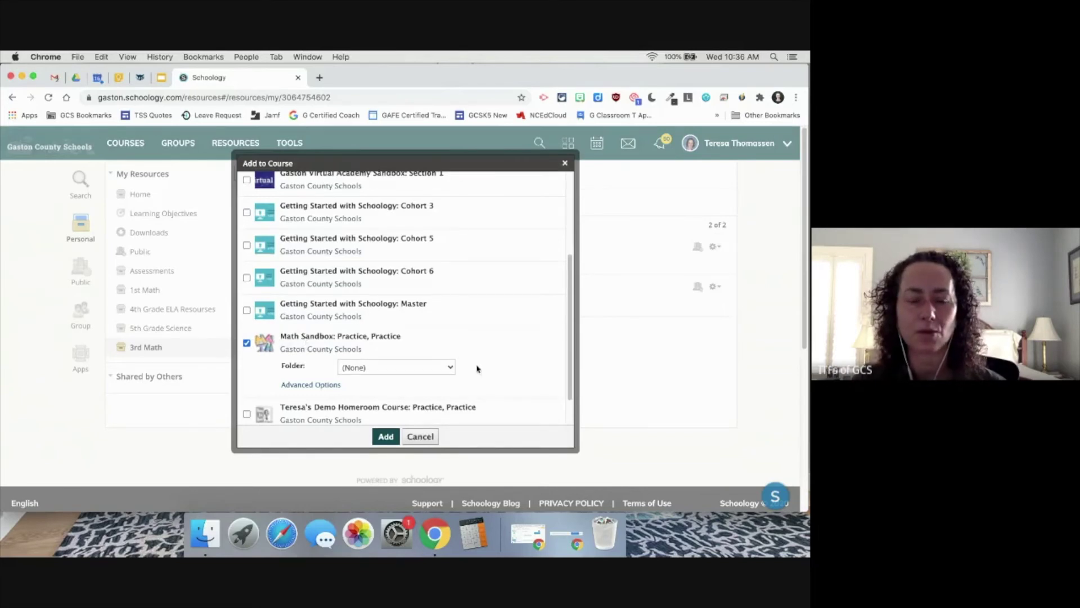
scroll(477, 369, down, 2)
click(450, 333)
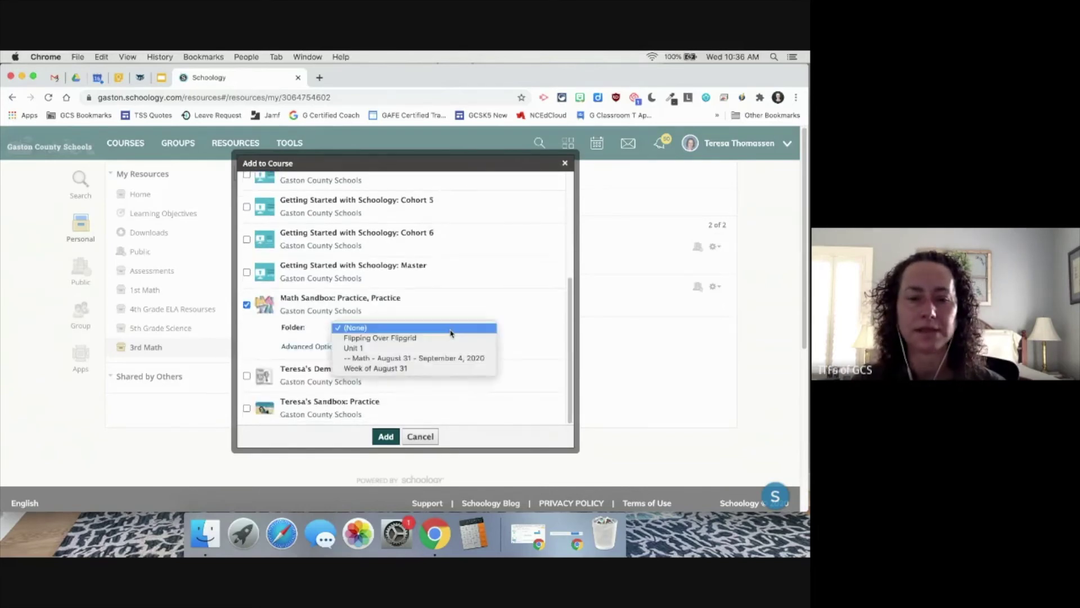
click(349, 348)
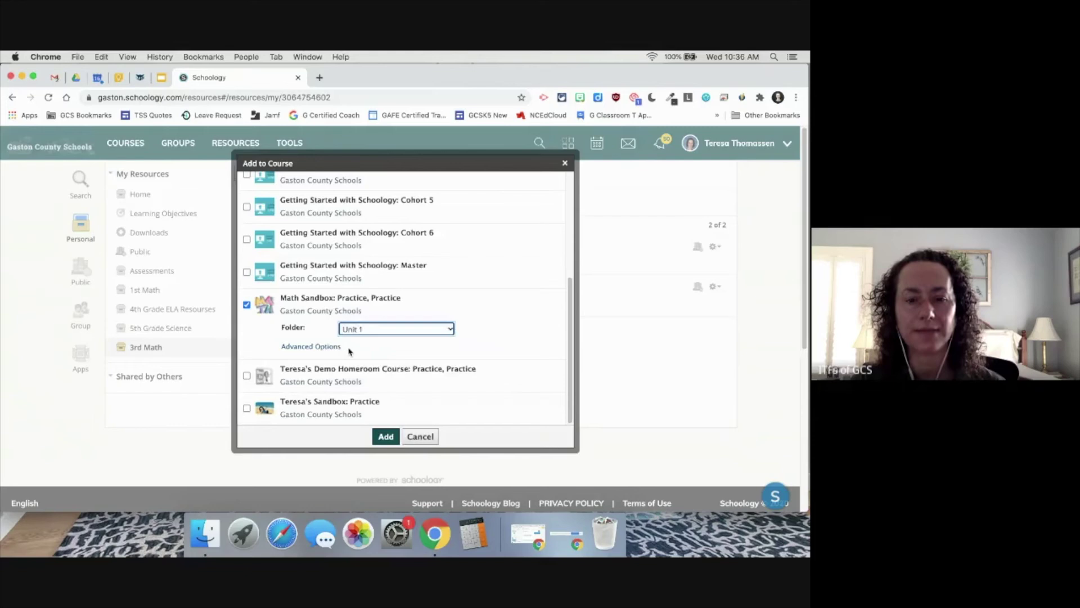
Set the due date to 10/01/20 at 11:59PM in the advanced options and add Example Discussion to the Math Sandbox course
click(314, 347)
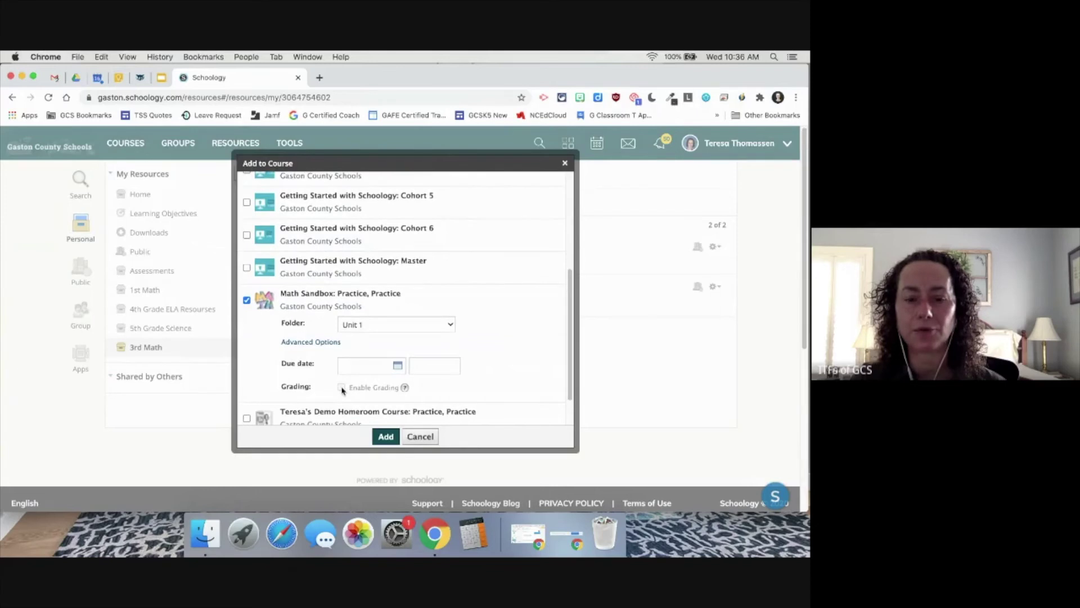
click(396, 366)
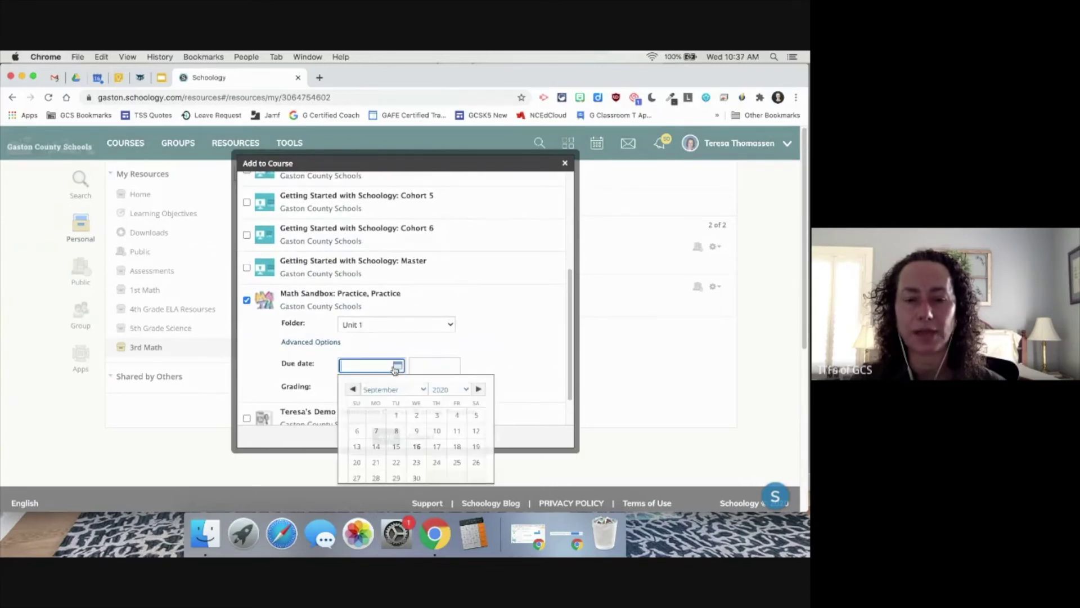
click(480, 390)
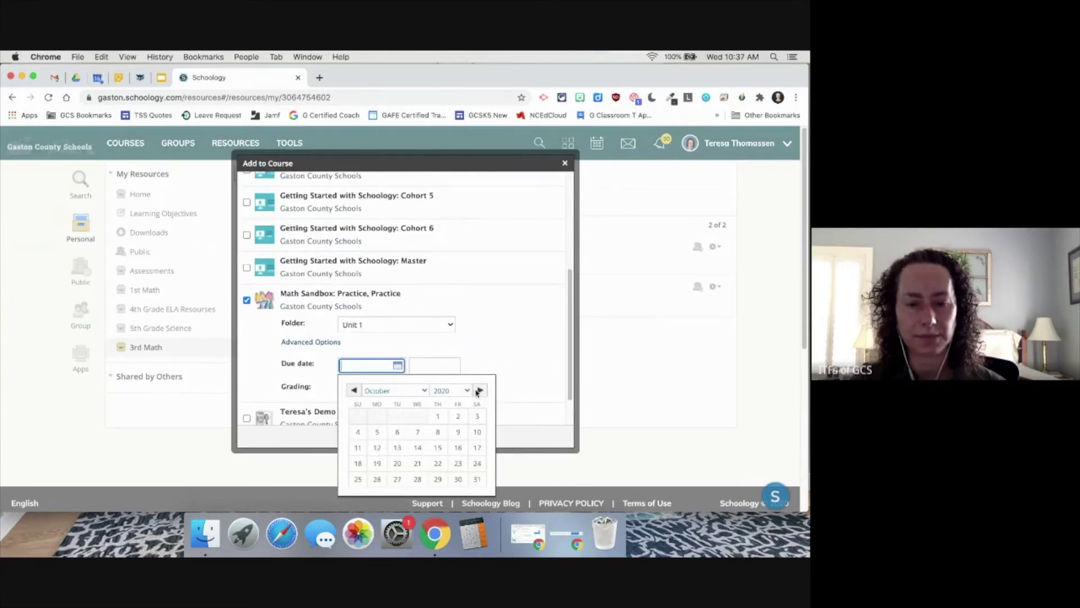
click(437, 416)
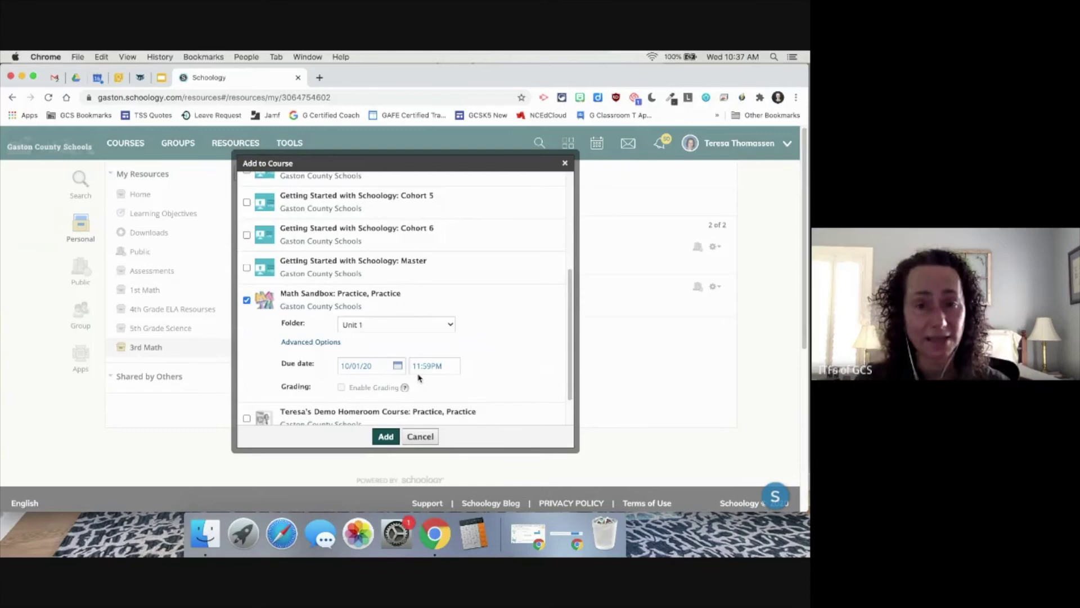
scroll(419, 374, down, 1)
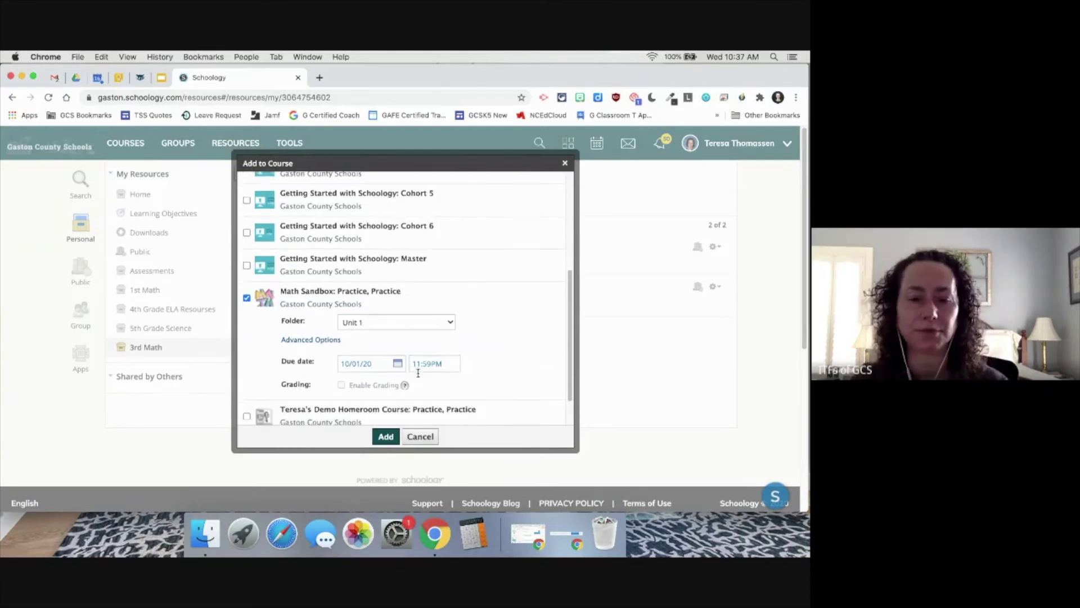
click(386, 436)
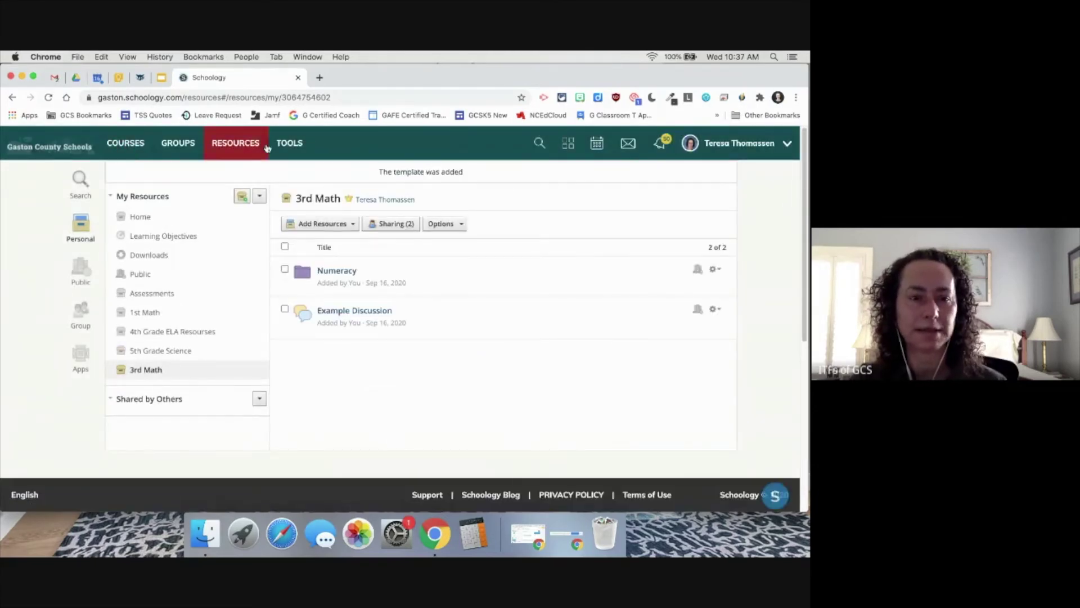
Open the Math Sandbox course and expand its Unit 1 folder to check for the added discussion
click(133, 150)
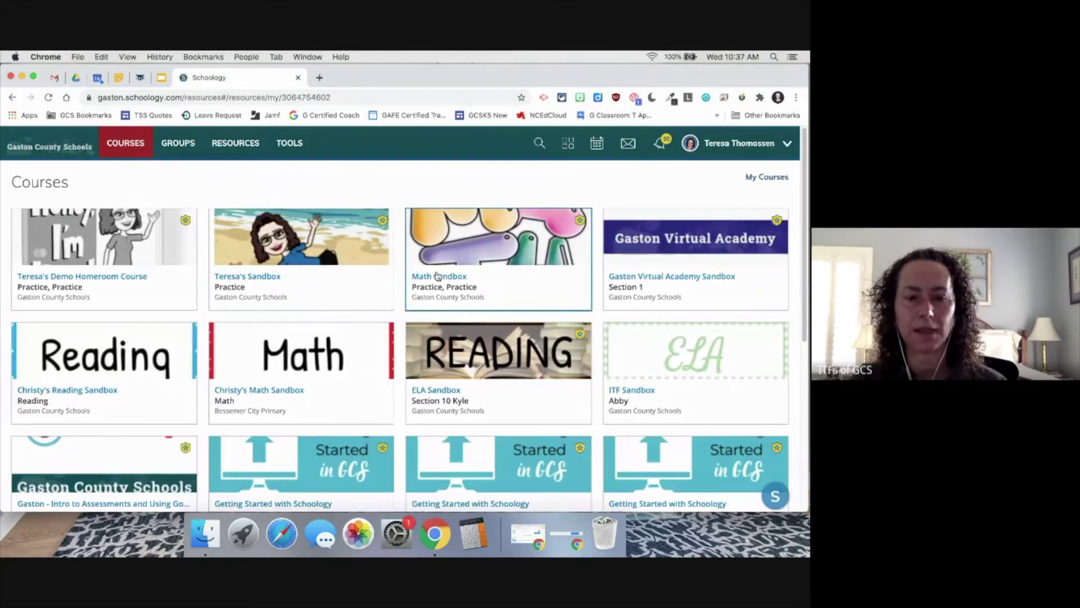
click(437, 276)
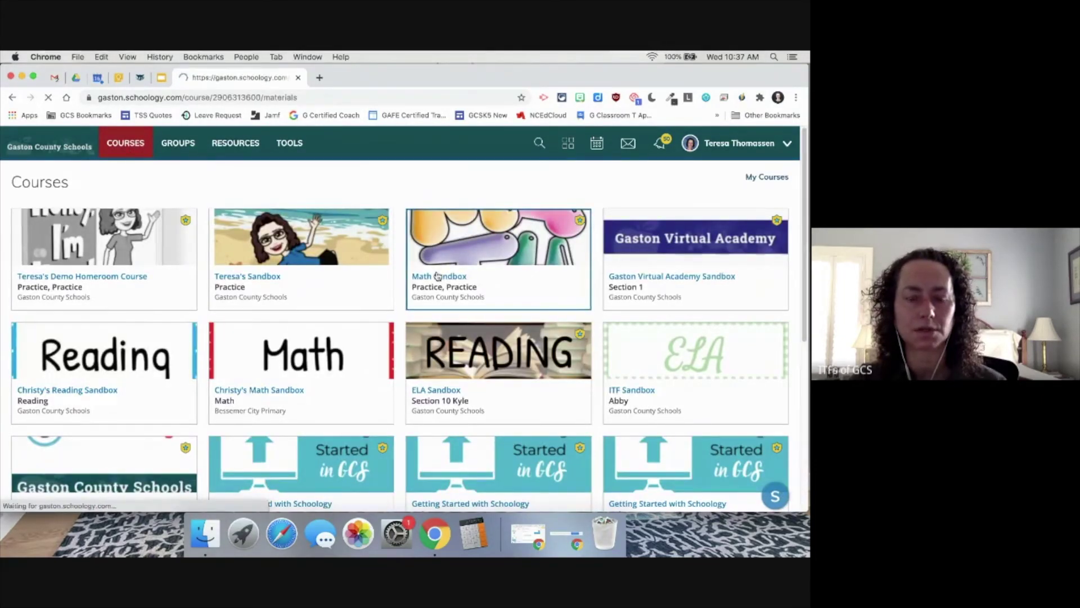
scroll(332, 389, down, 3)
click(182, 330)
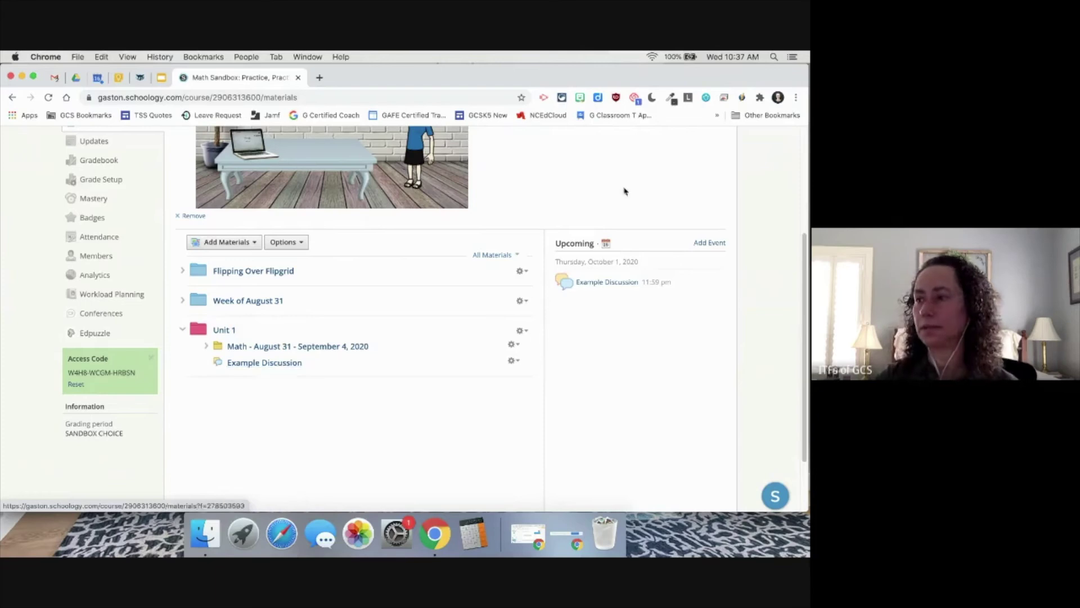
Switch to the Resources in Schoology presentation in Google Slides and present from the "What do I Revise from Shared Resources?" slide
drag(804, 112, 226, 93)
scroll(85, 366, down, 5)
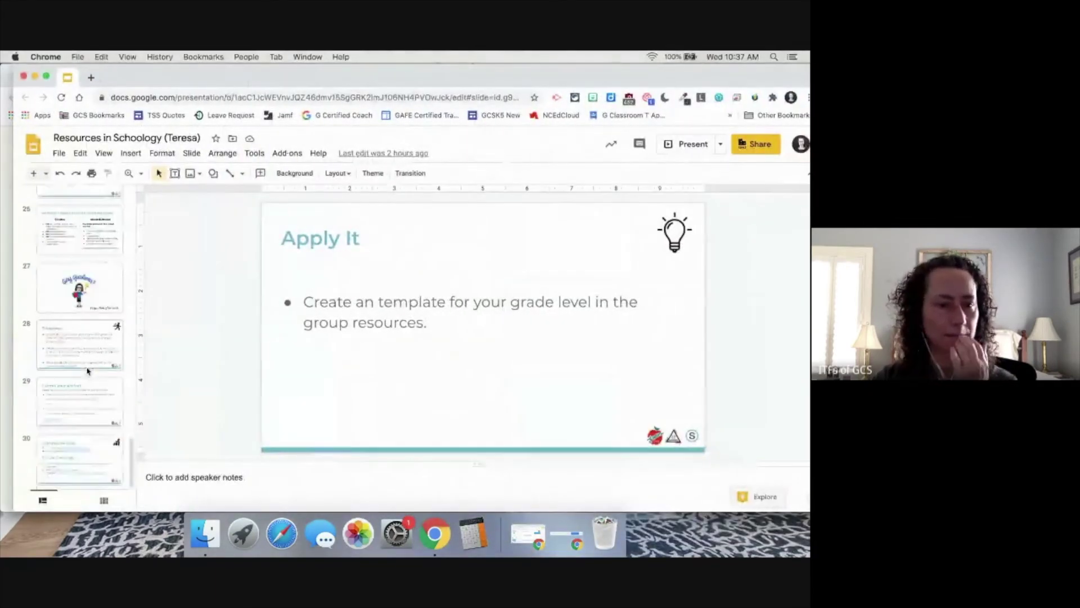
click(74, 239)
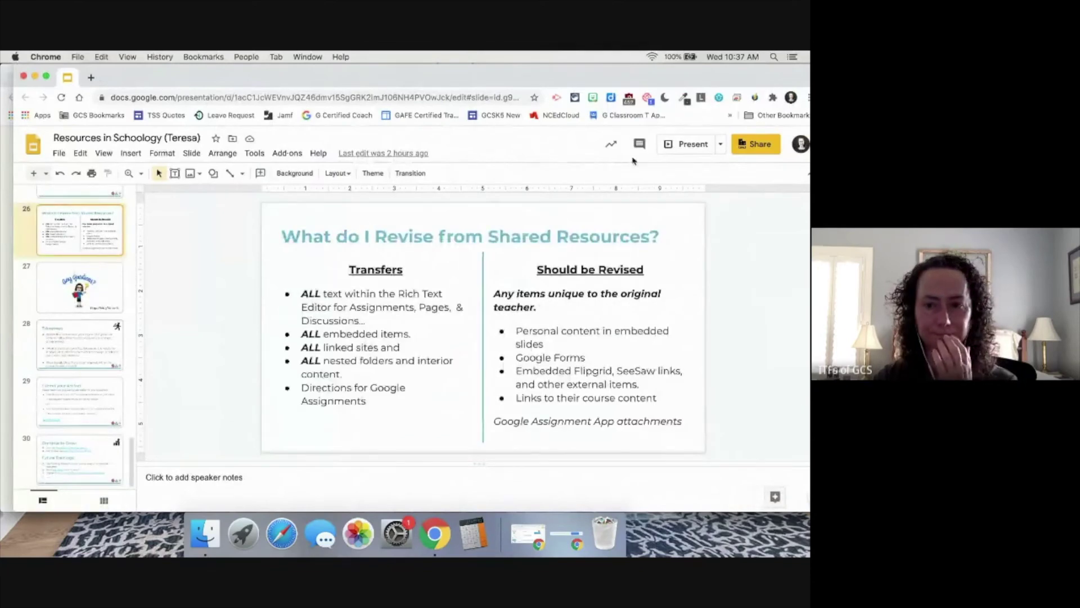
click(684, 144)
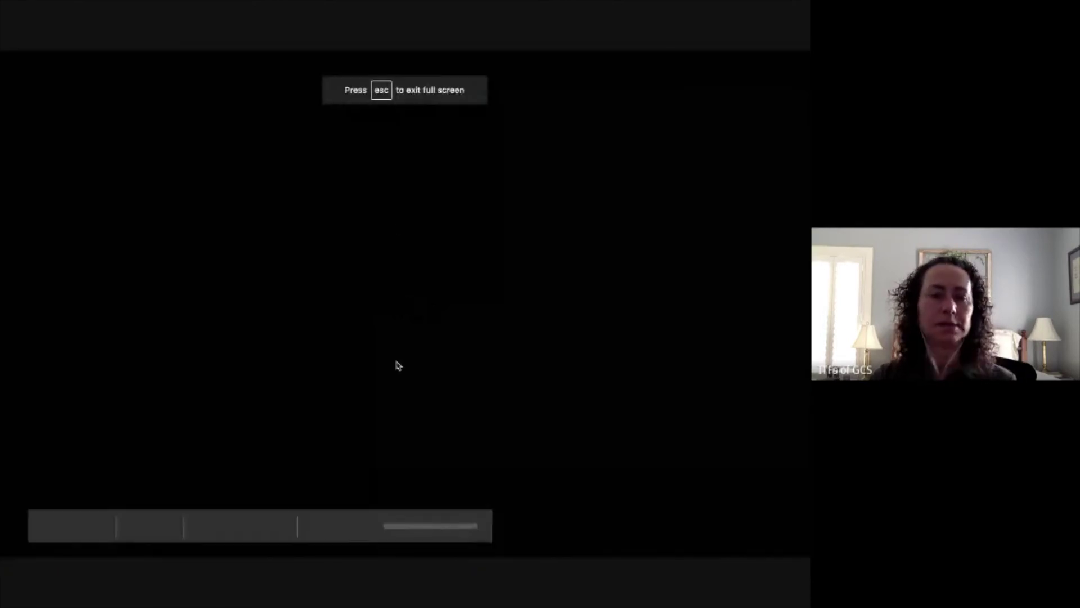
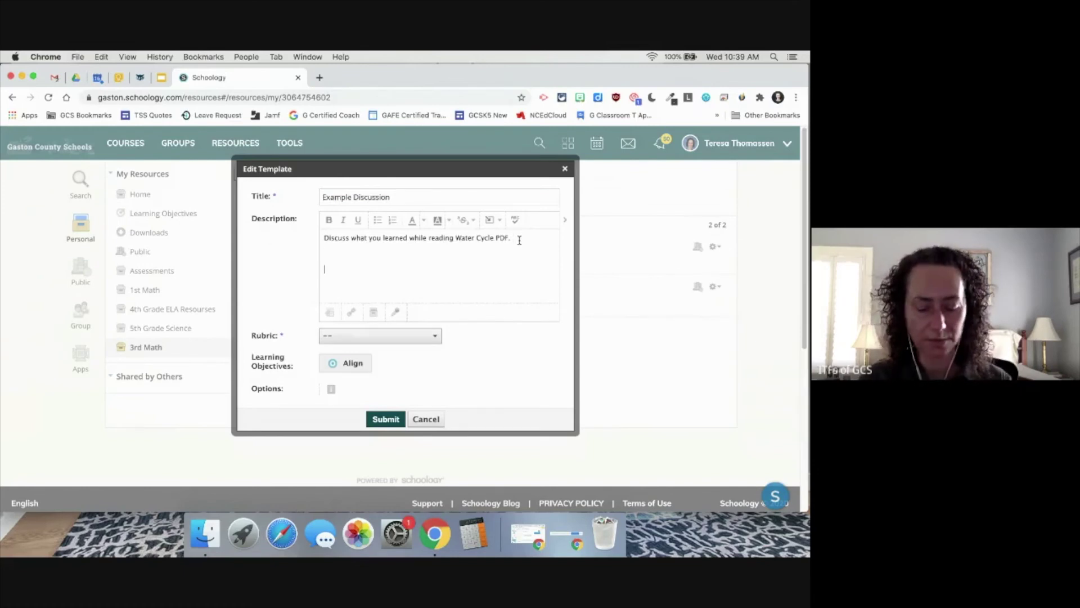
Add the bold orange line "Be sure that you copy this file and add to your edited discussion." to the Example Discussion description
click(409, 224)
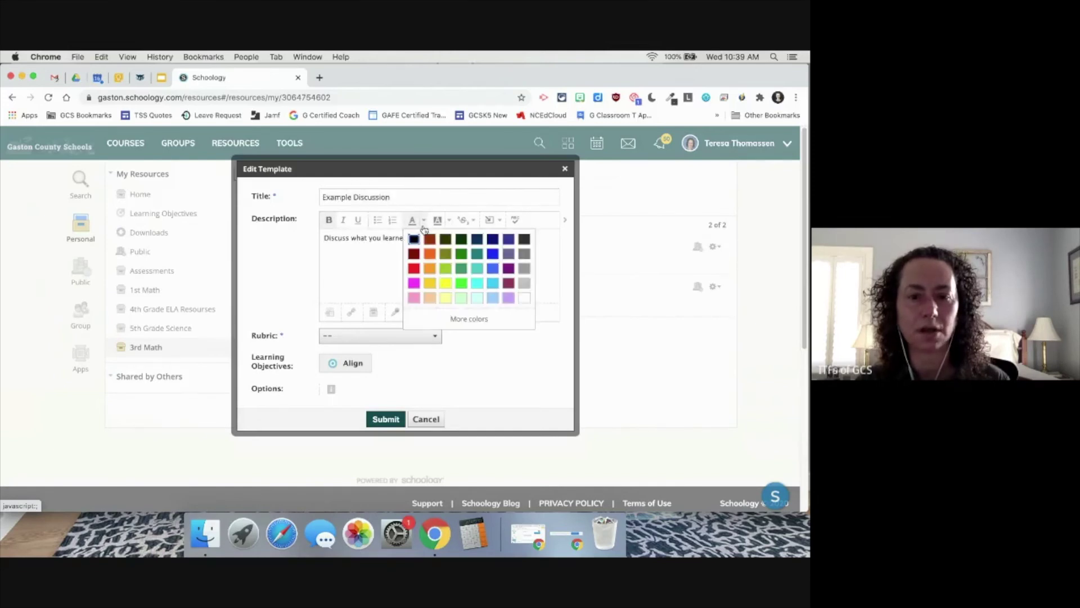
click(428, 255)
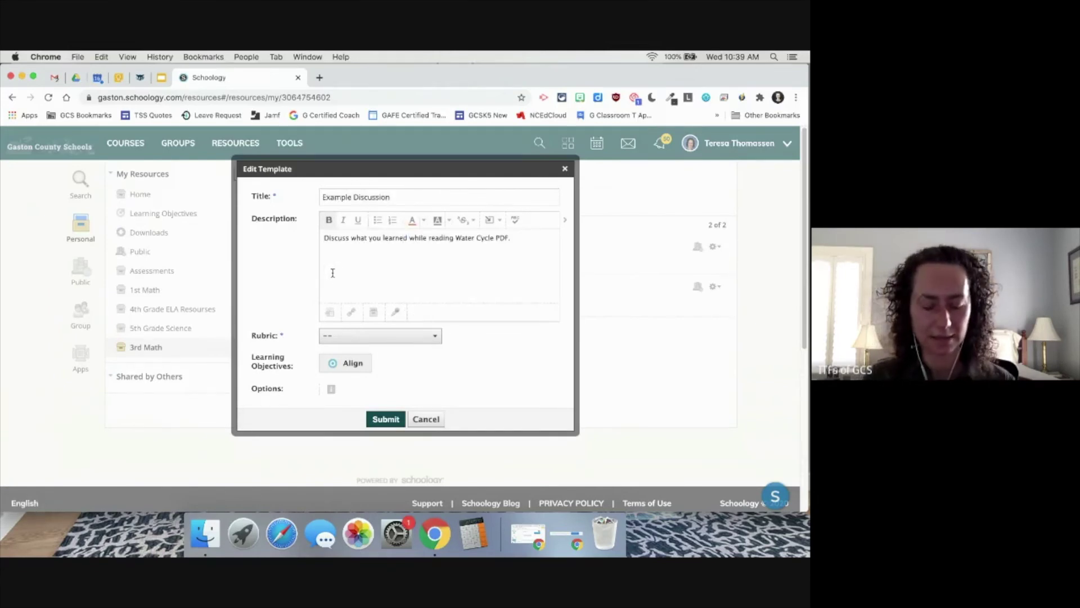
text(Be sure that)
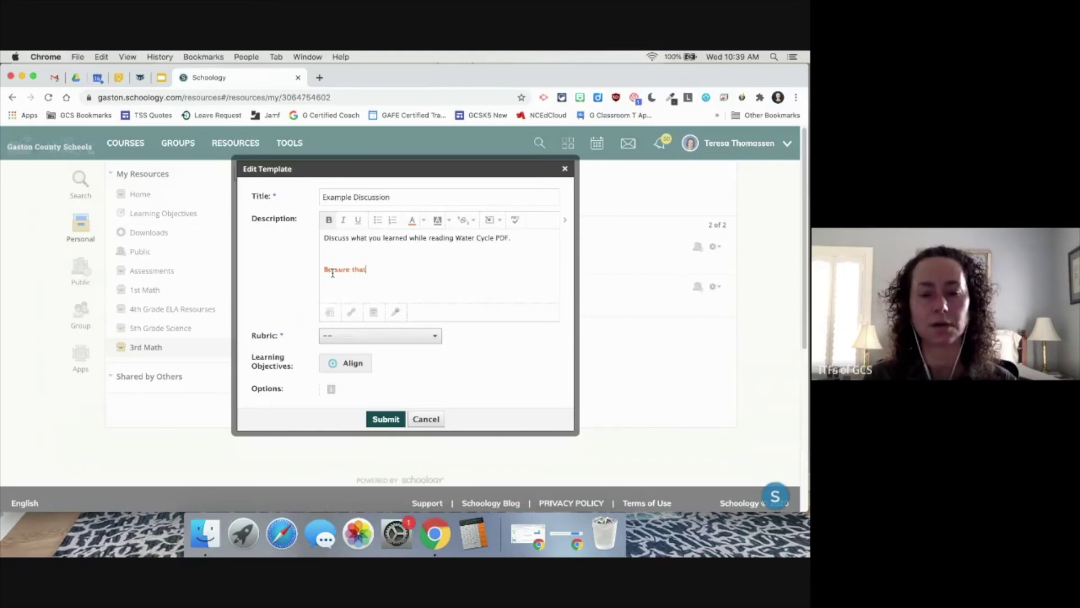
text( you copy)
key(BackSpace)
key(BackSpace)
key(BackSpace)
text(copy this file a)
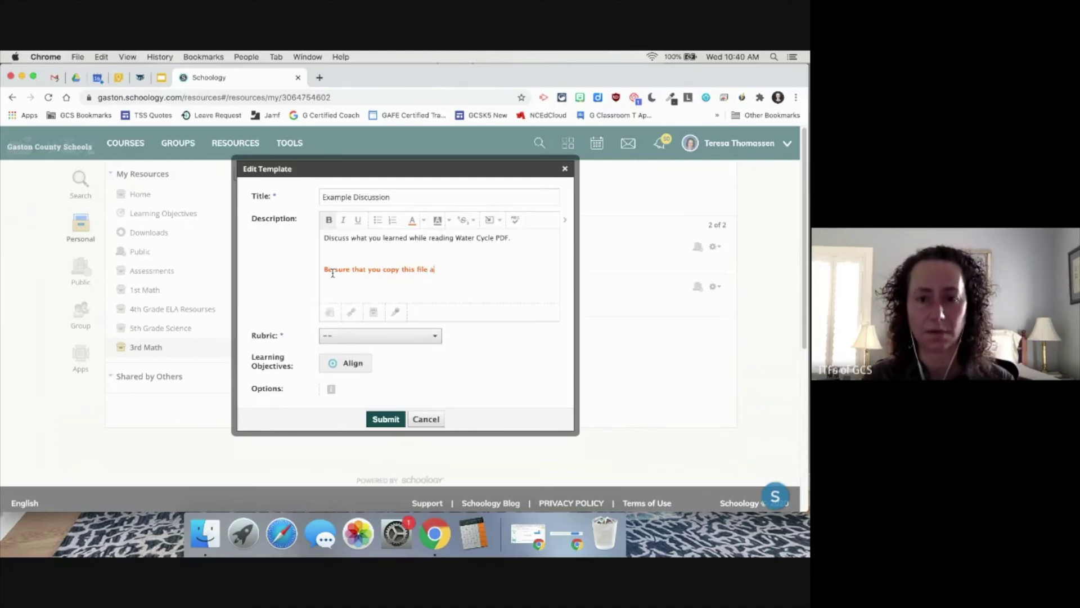
text(nd add to your )
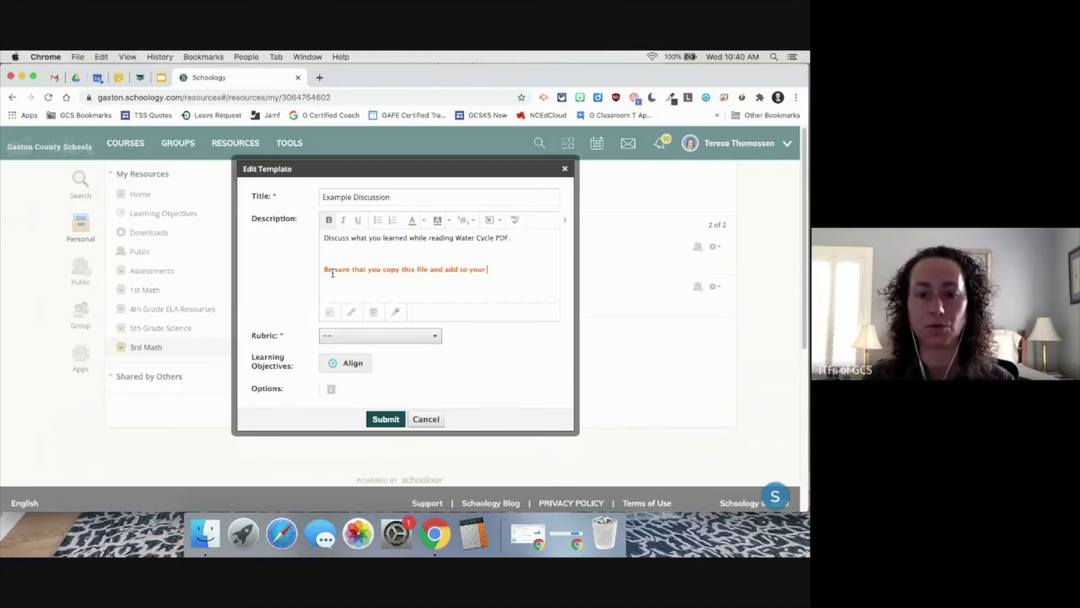
text(editing)
key(BackSpace)
key(BackSpace)
key(BackSpace)
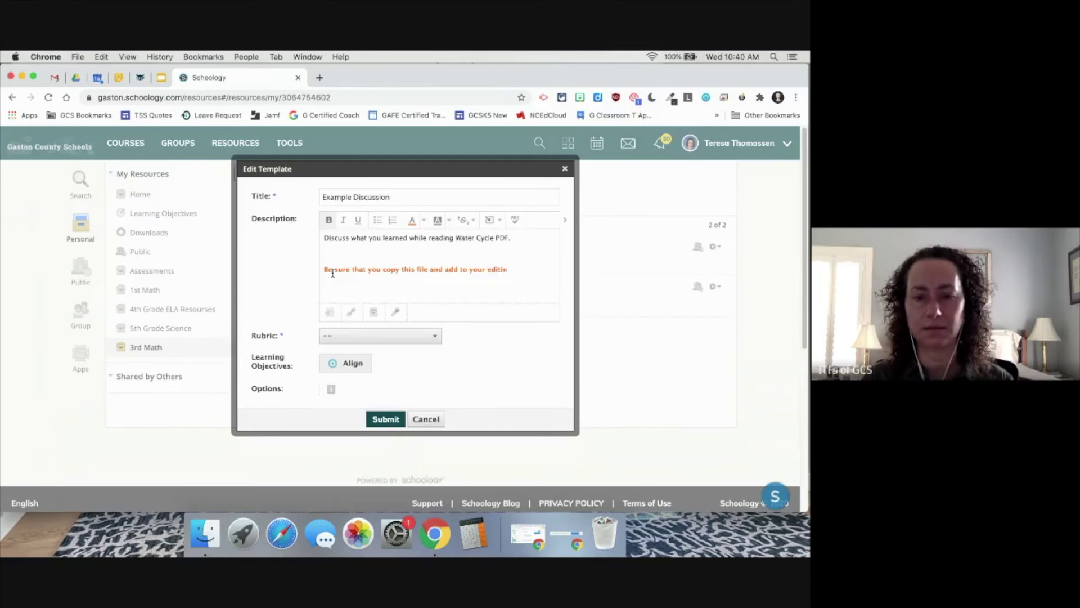
text(ed discussion.)
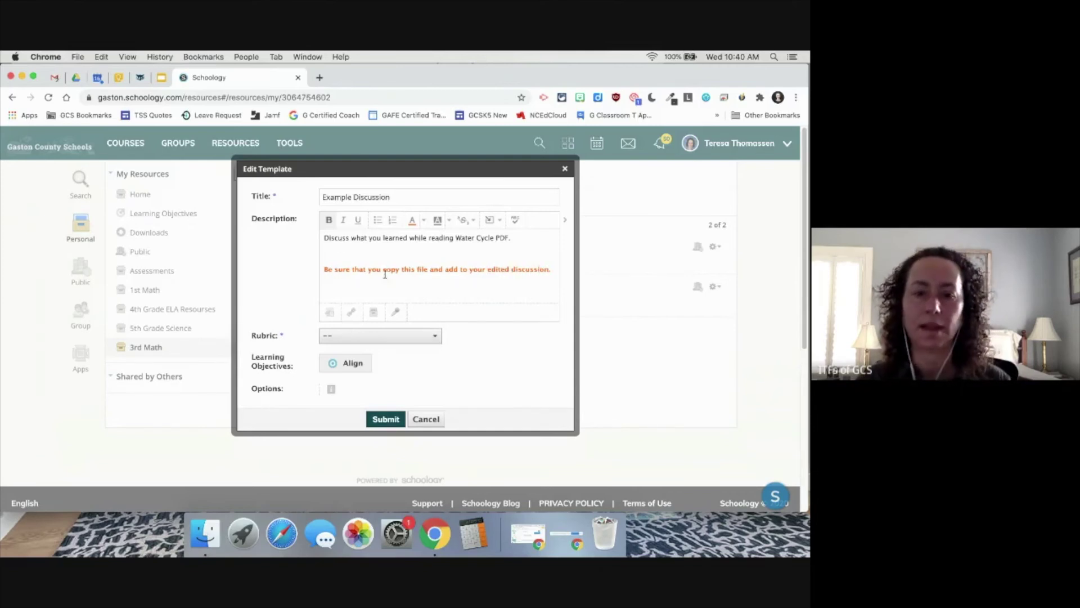
Link the words "copy this file" in the description to gaston.k12.nc.us and submit the edited discussion template
drag(383, 270, 428, 271)
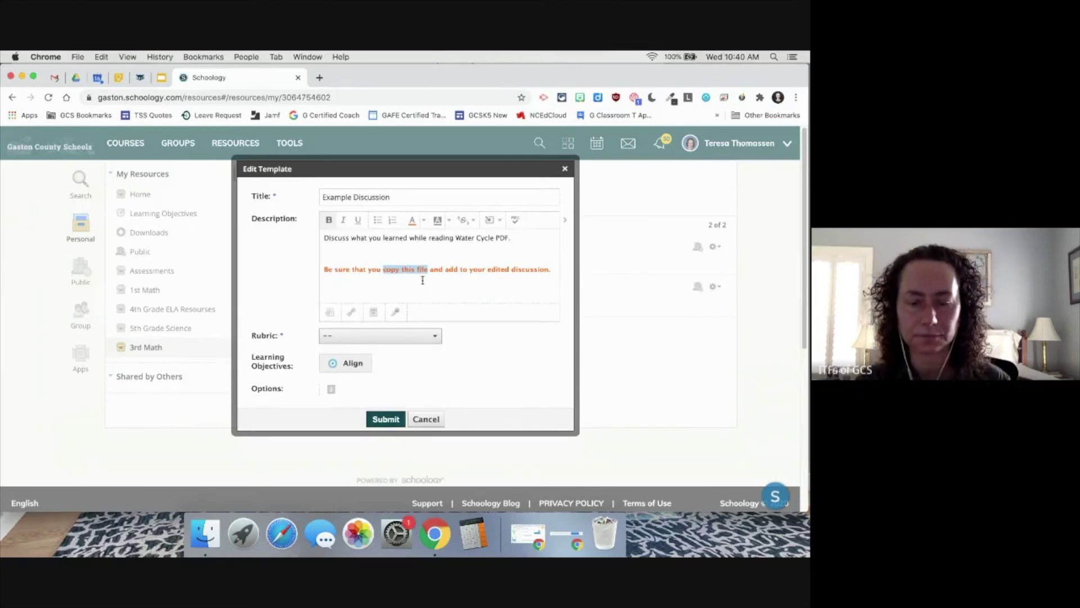
click(489, 223)
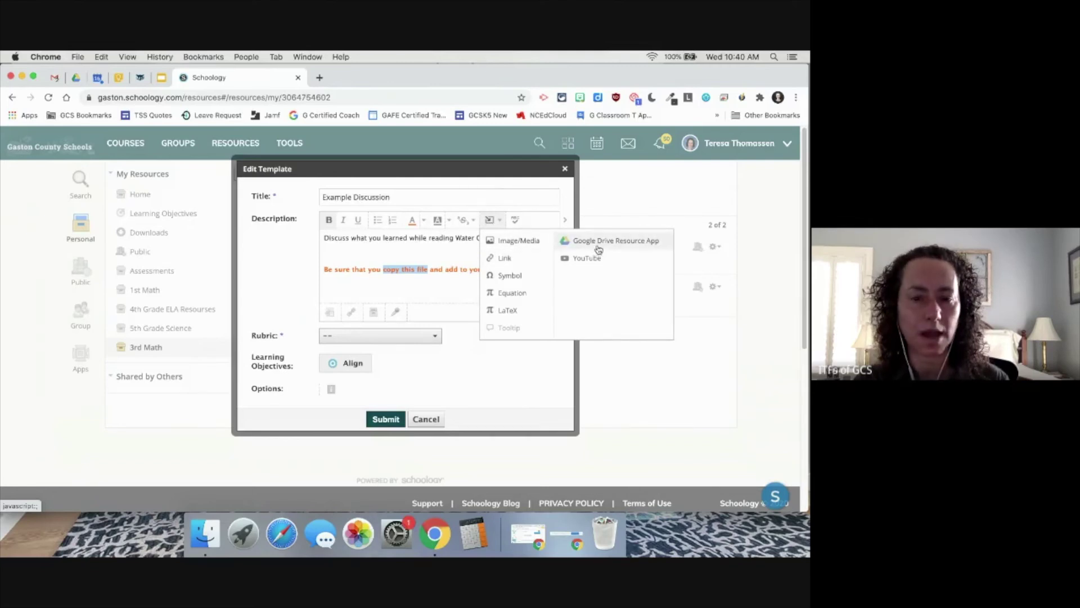
click(510, 258)
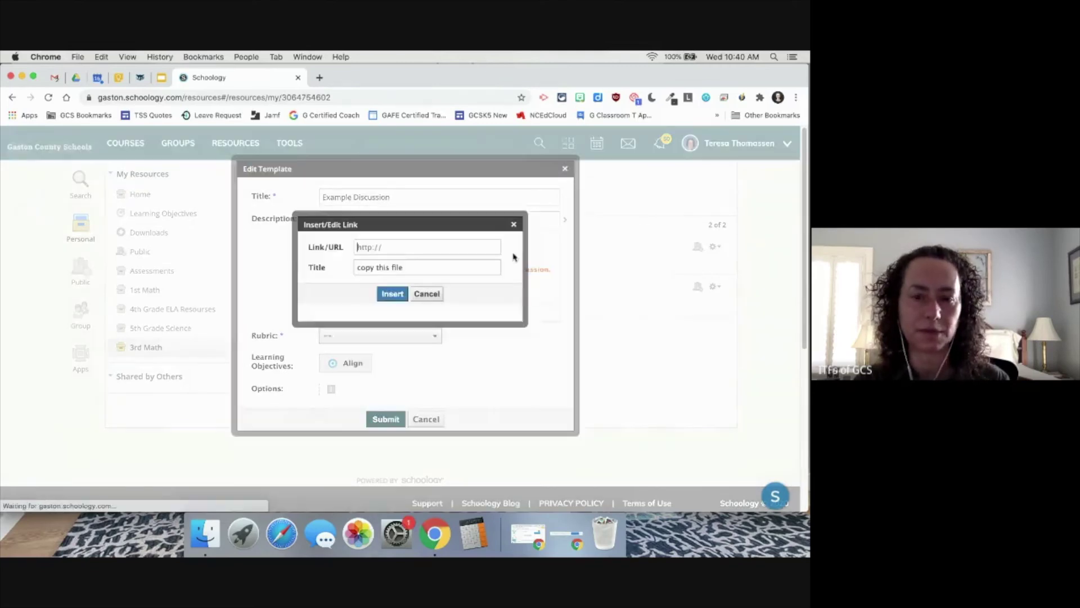
triple_click(382, 247)
text(gaston.k)
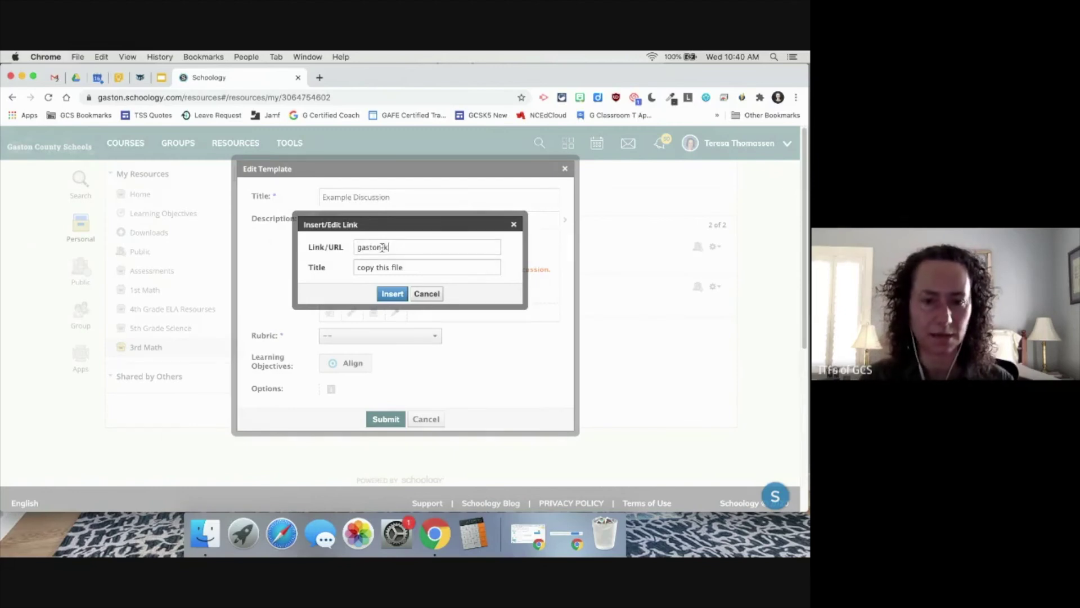
text(12.nc.us)
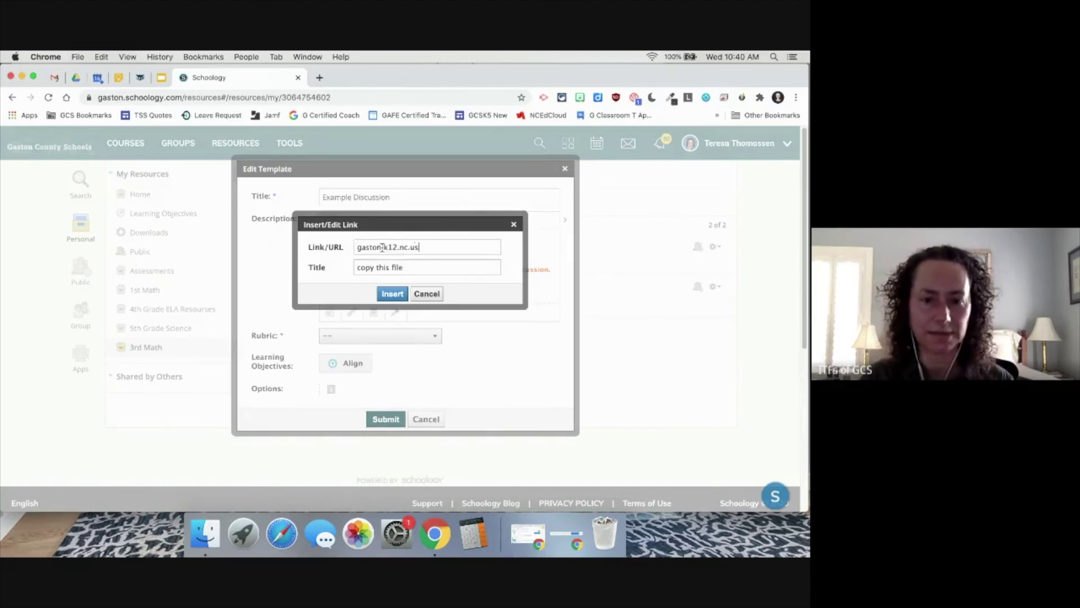
click(390, 297)
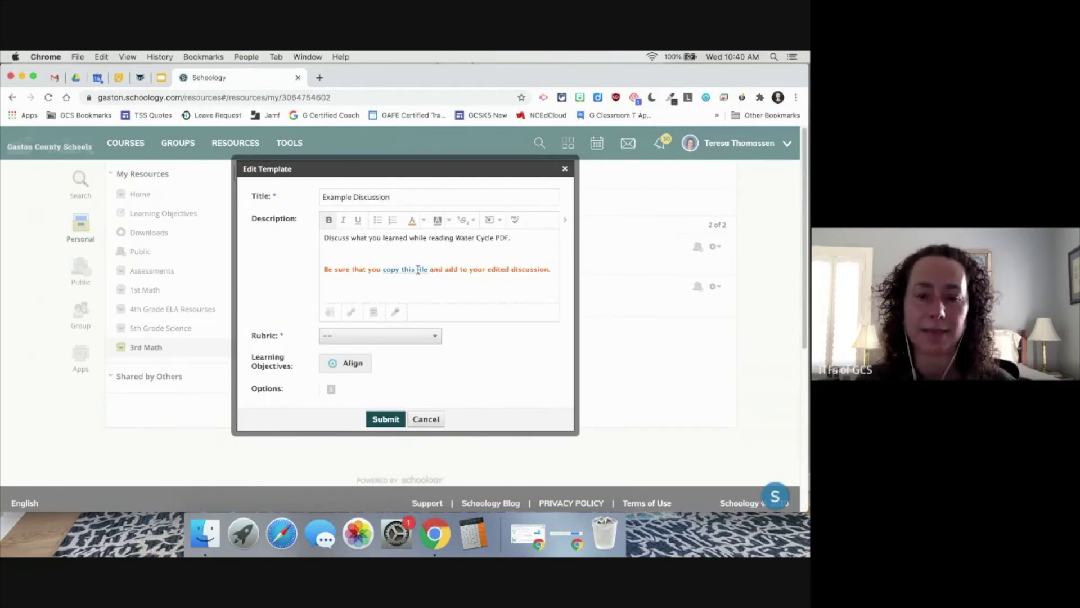
click(385, 419)
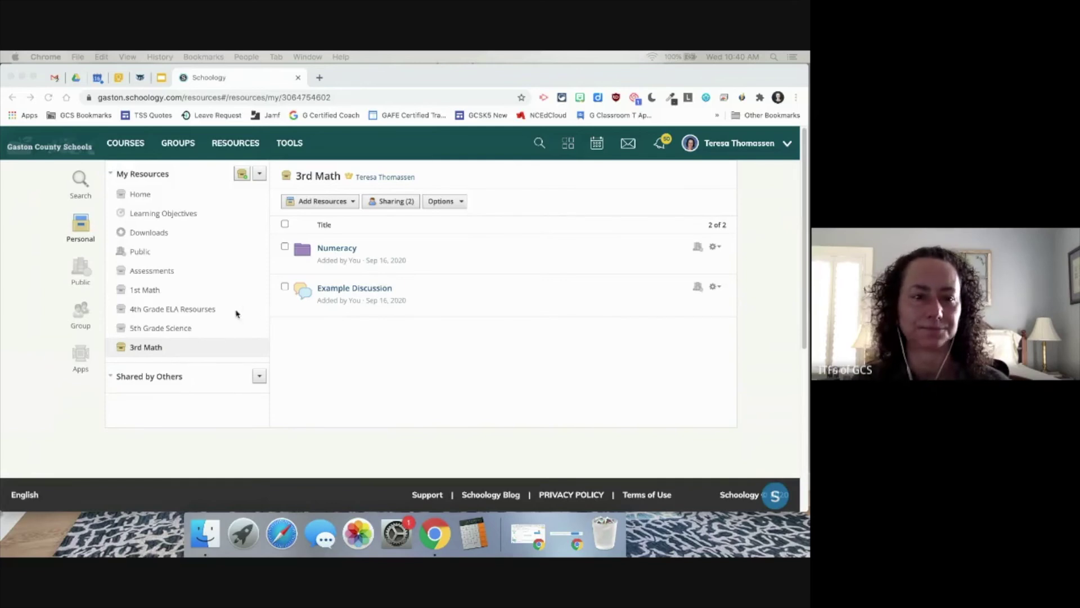
Open the "Week 3 - August 31 - September 4" folder in the personal sandbox course with the beach picture
click(176, 145)
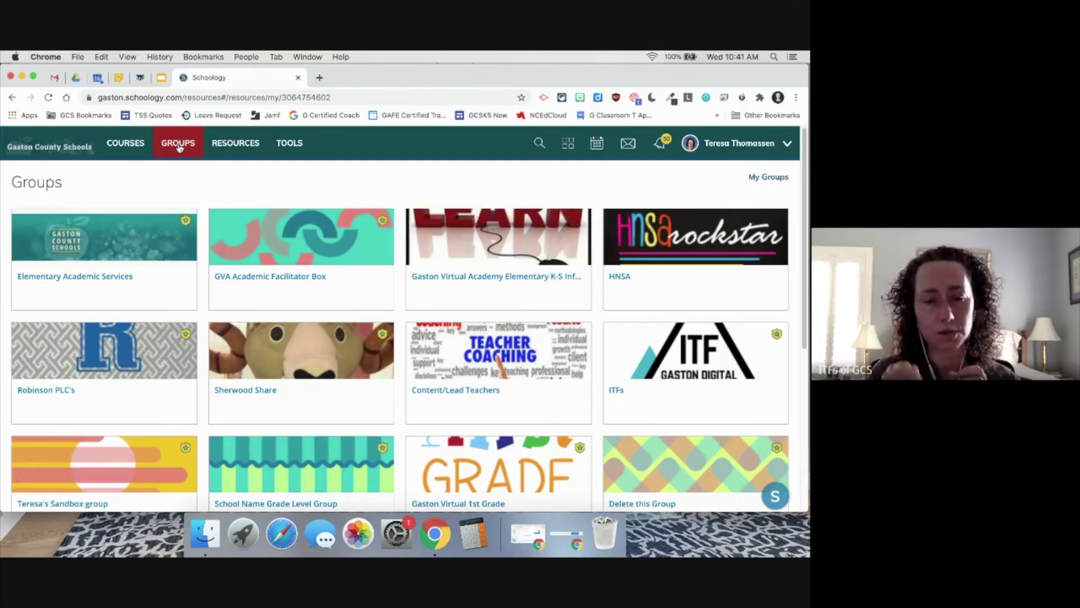
click(126, 143)
click(276, 278)
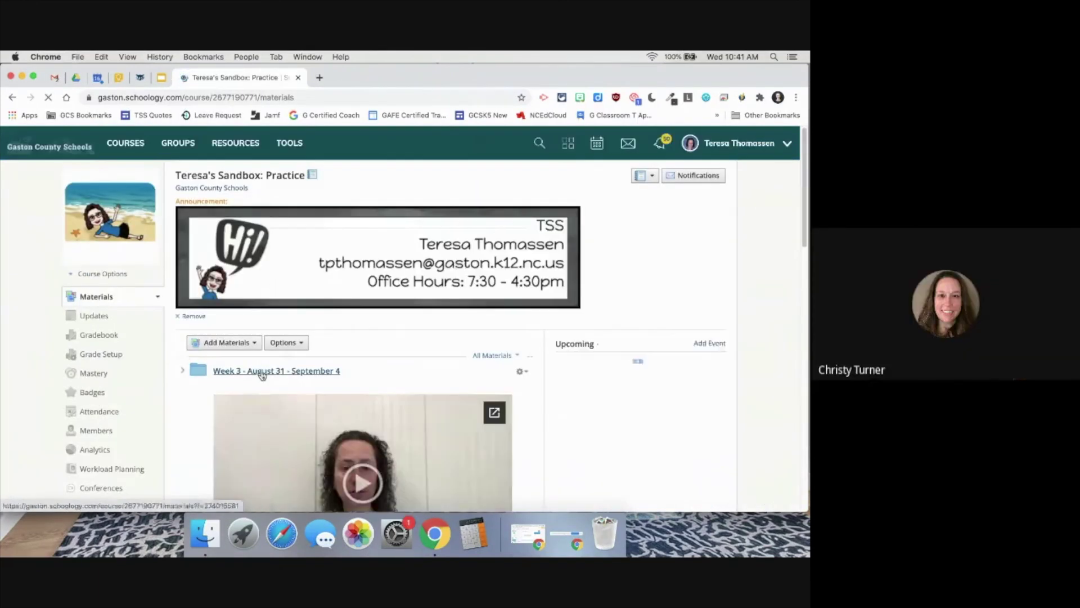
click(260, 371)
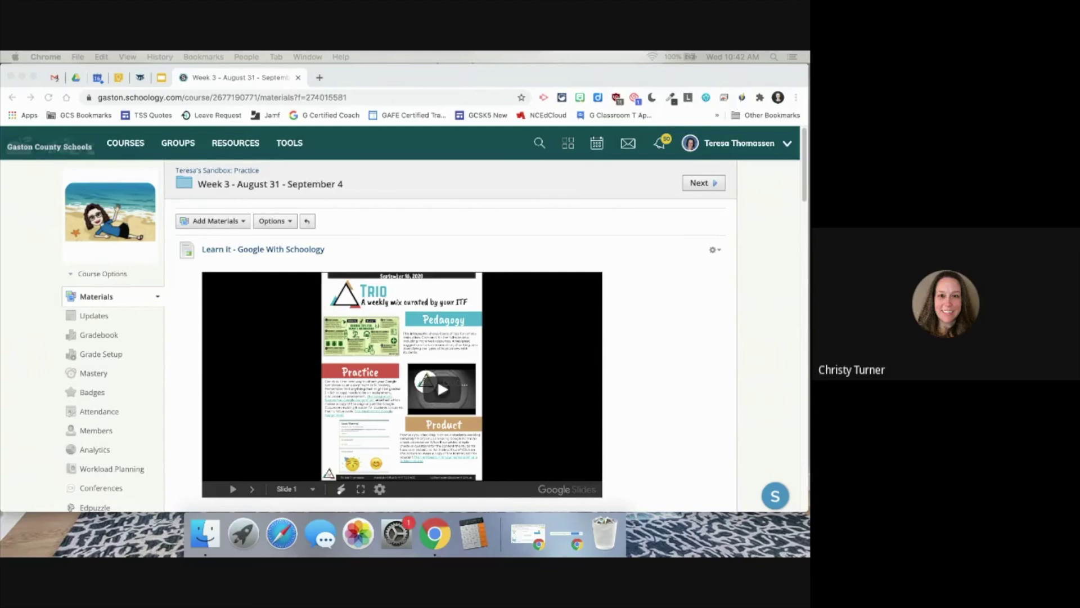
Look through the Week 3 folder's embedded slideshow and materials, and open the "Discuss the Water Cycle" discussion
click(292, 325)
click(291, 324)
click(282, 354)
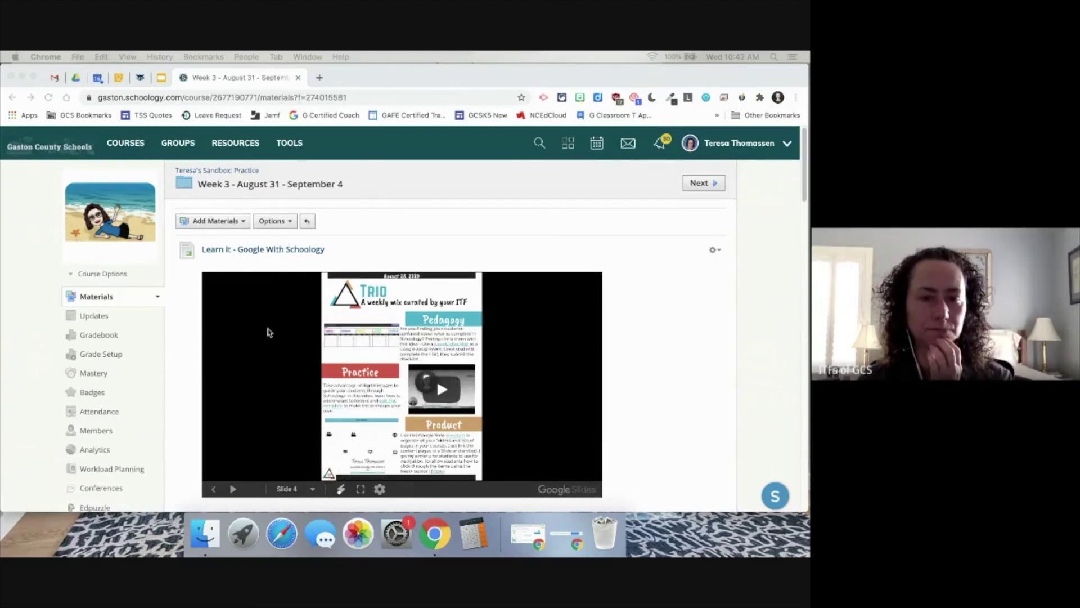
scroll(692, 276, down, 1)
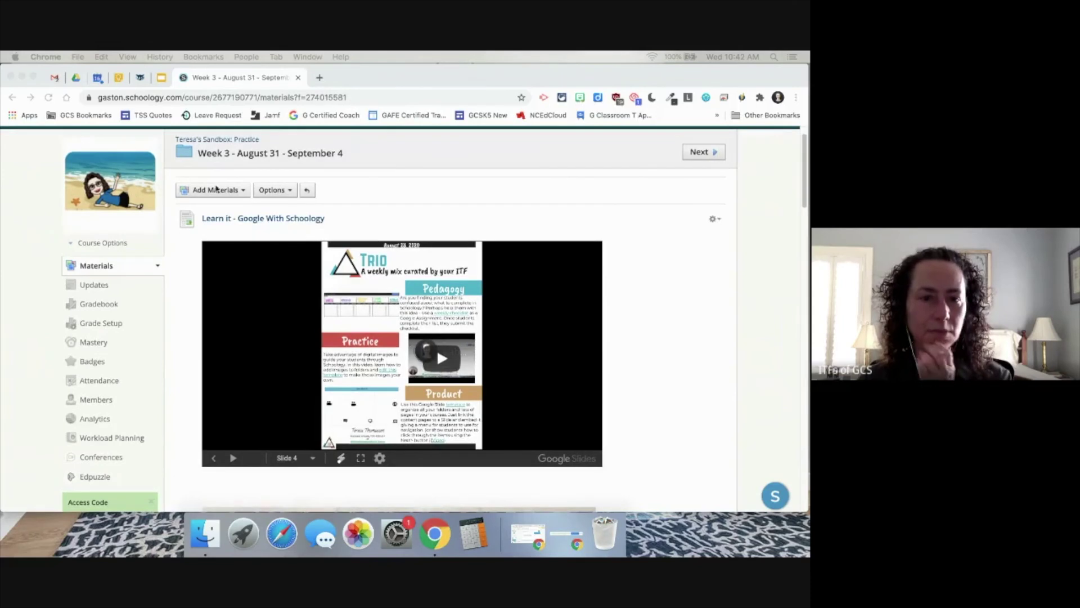
click(246, 154)
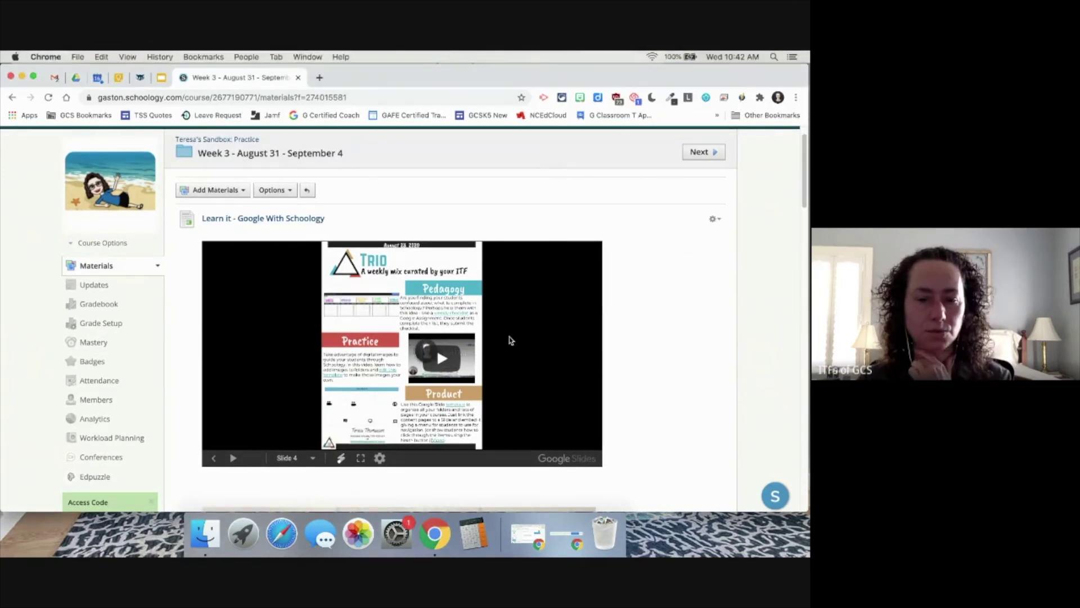
scroll(508, 336, down, 10)
scroll(488, 376, down, 10)
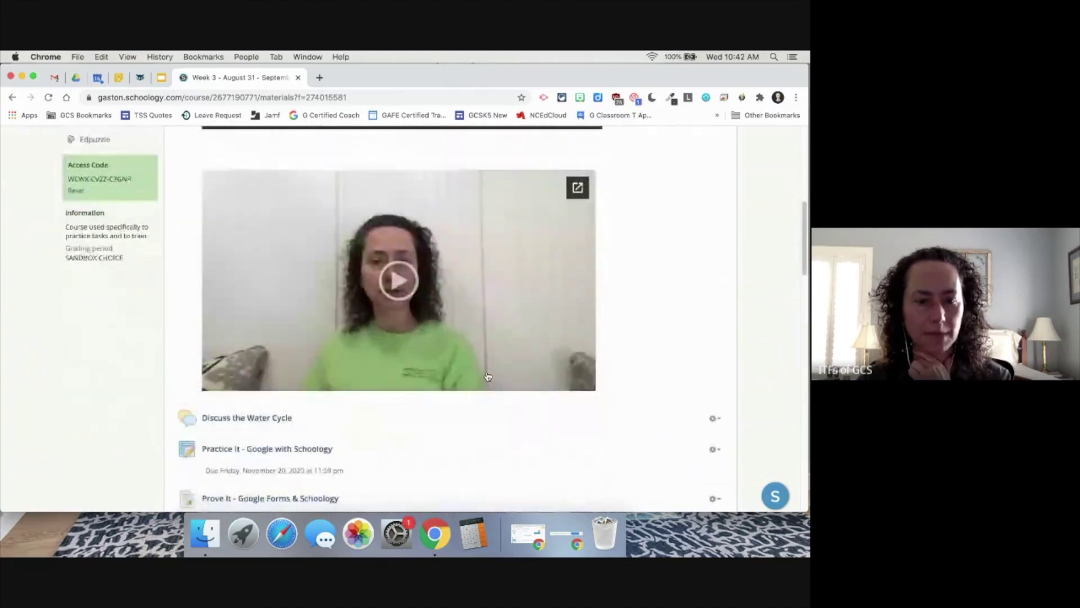
click(239, 419)
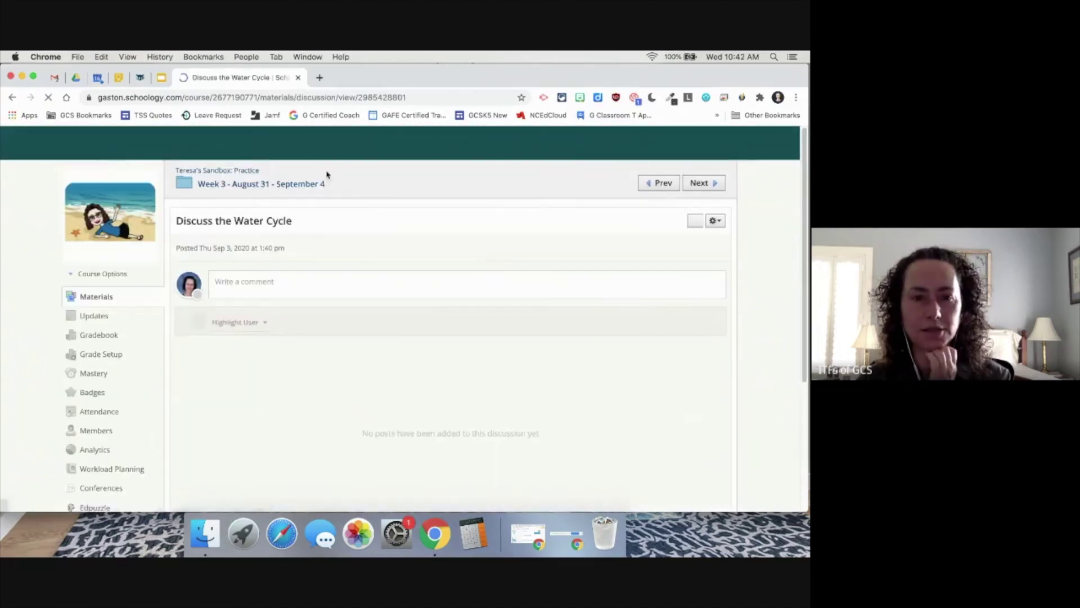
Open the Elementary Academic Services group and look through its updates
click(405, 98)
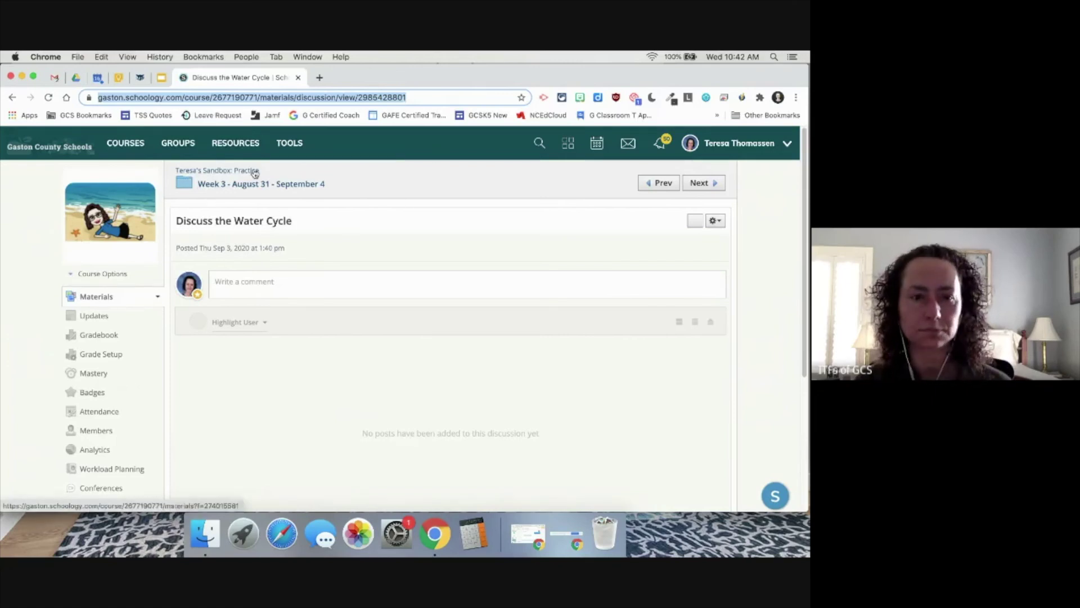
click(169, 145)
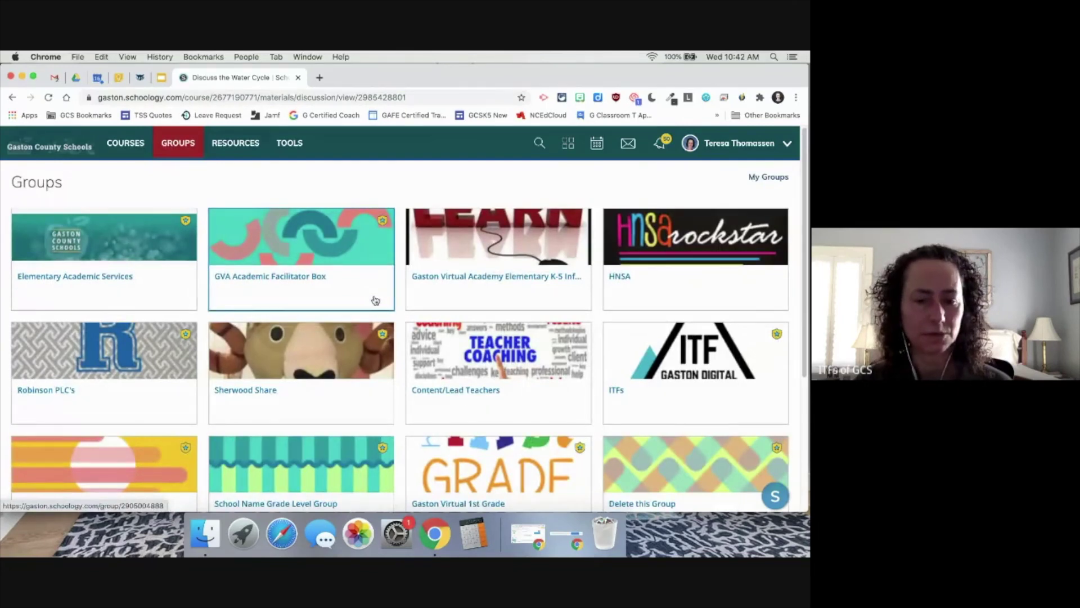
click(104, 280)
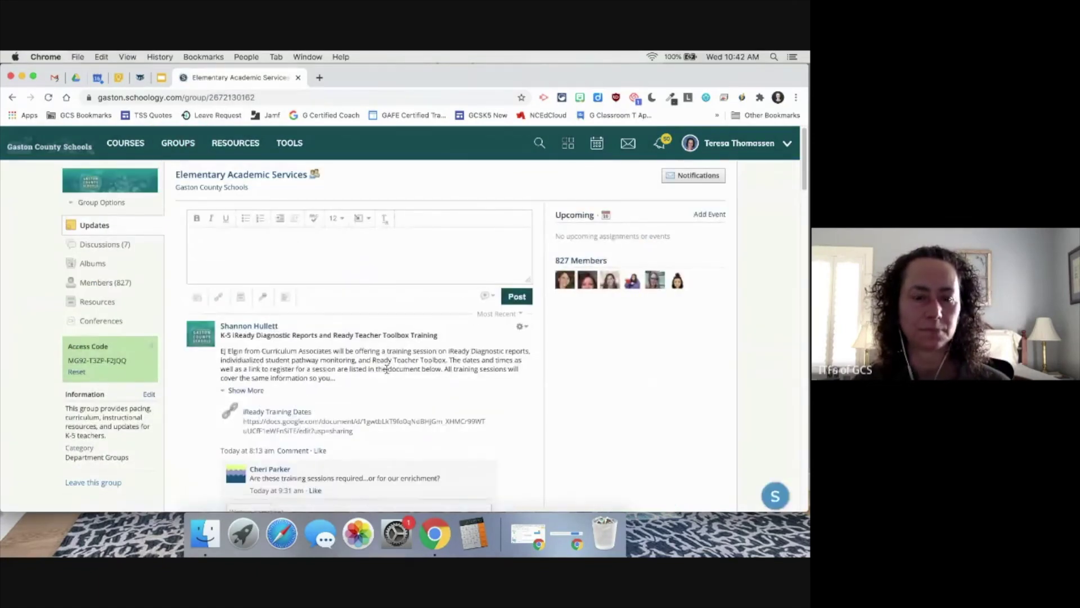
scroll(386, 369, down, 2)
scroll(386, 370, up, 2)
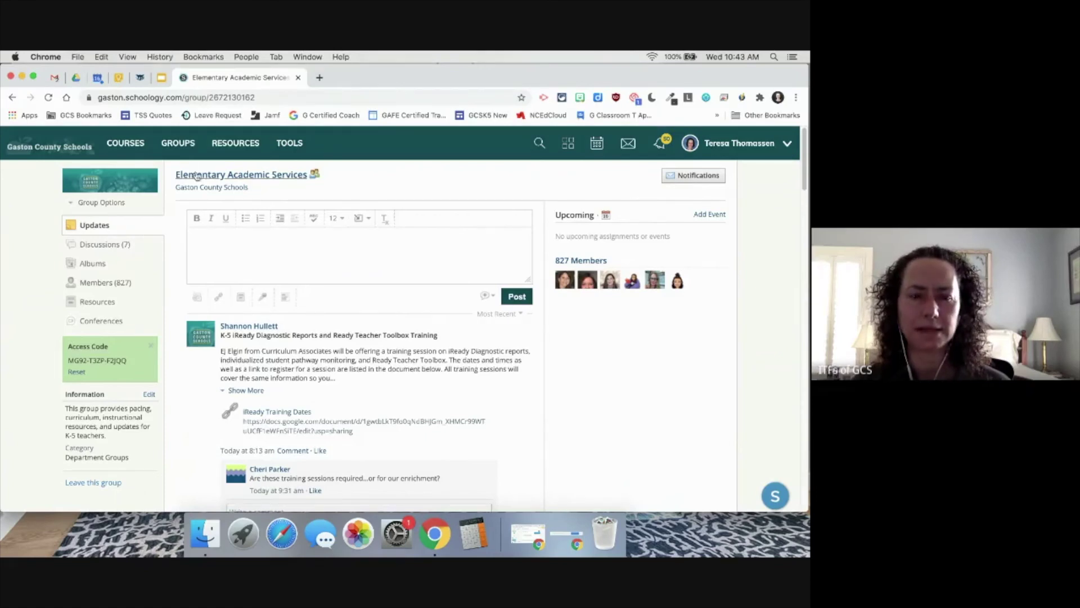
Open the personal sandbox course with the beach picture and expand its Assessment Examples folder
click(135, 148)
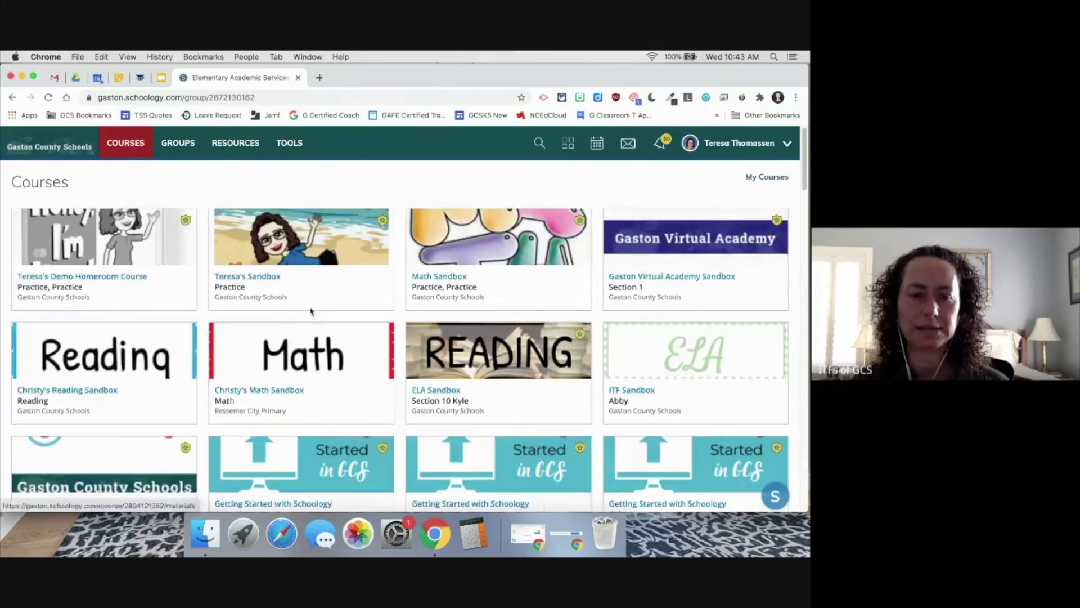
click(267, 281)
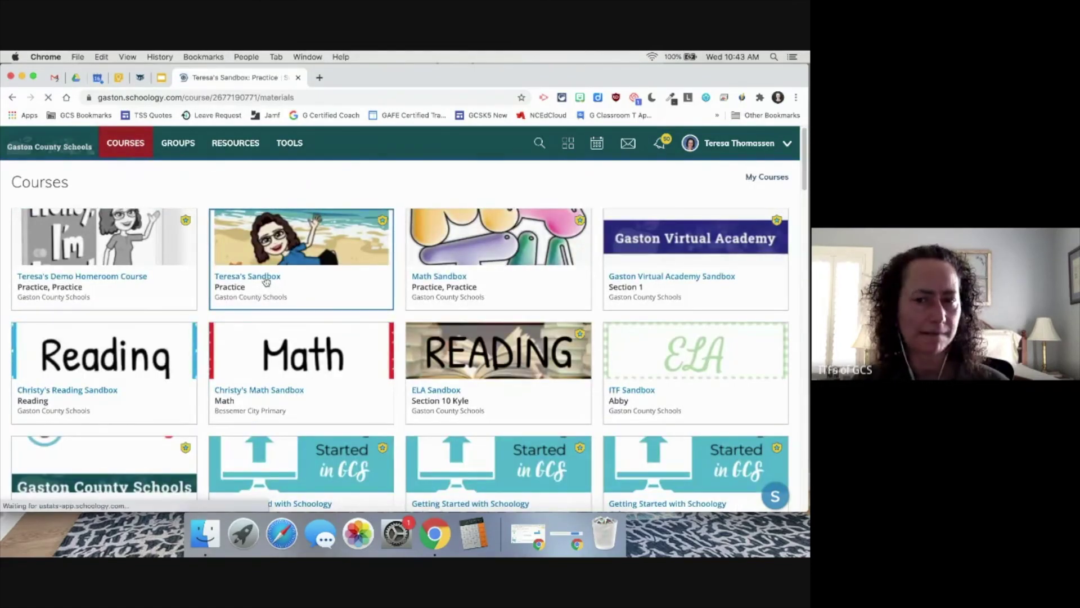
scroll(373, 402, down, 10)
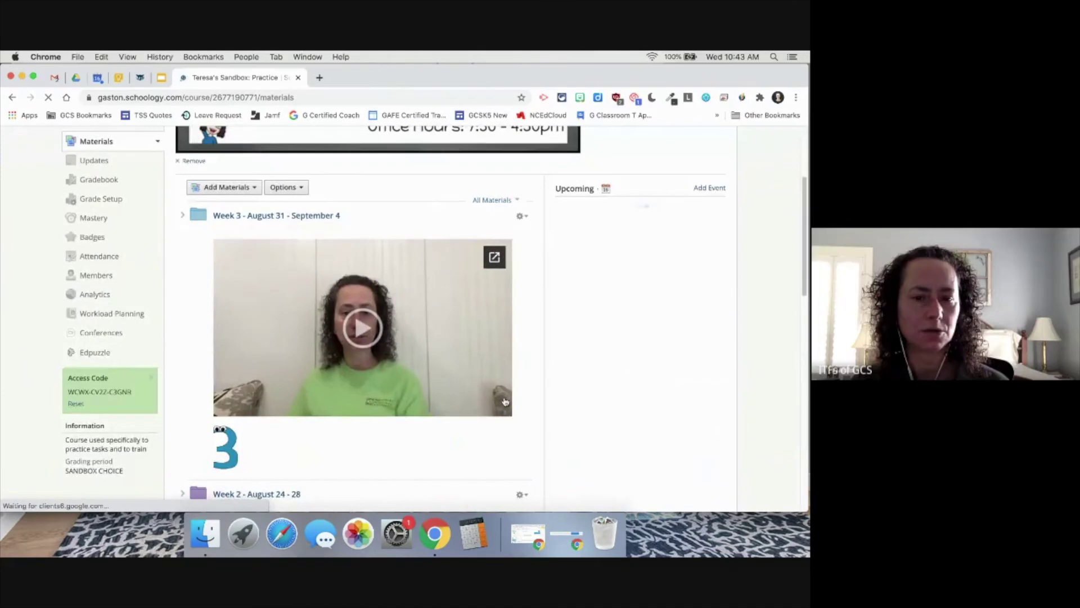
scroll(505, 400, down, 3)
scroll(504, 400, down, 1)
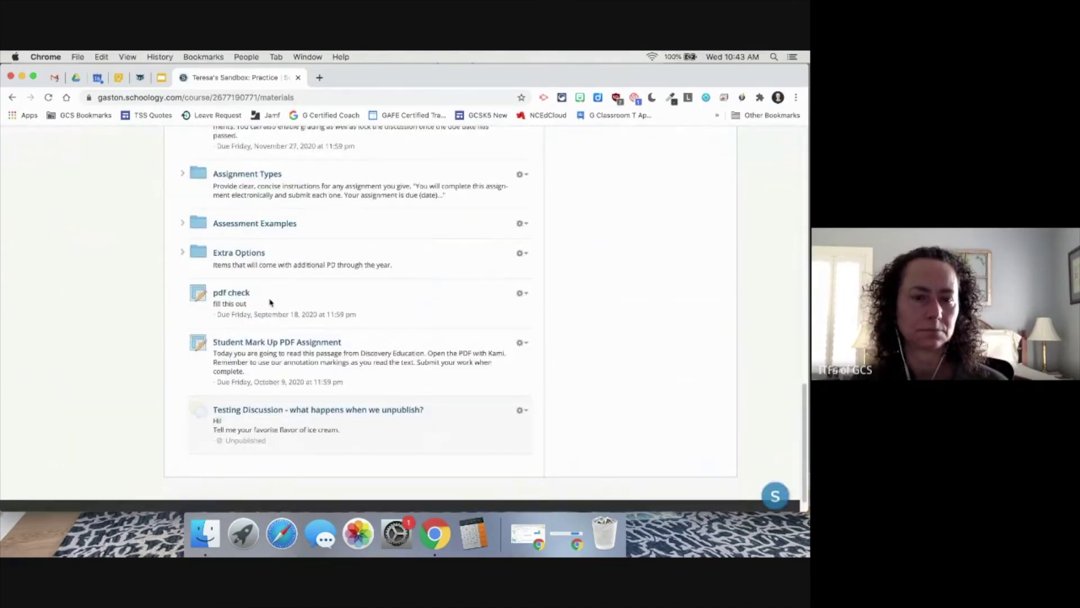
click(183, 224)
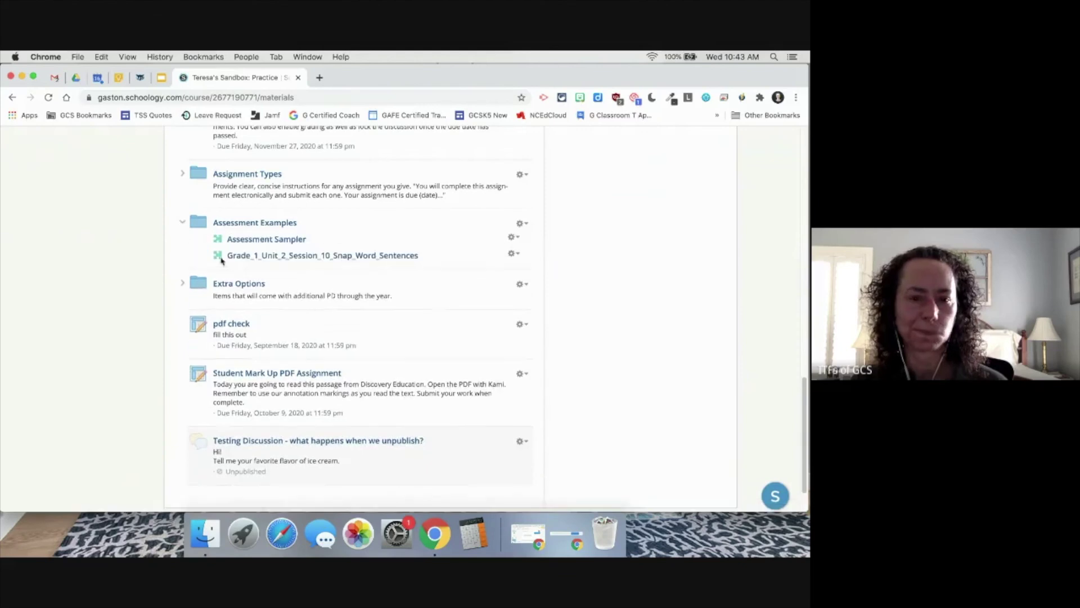
Save a copy of the Assessment Sampler to the "Delete this Group" resource collection, without a folder
click(514, 238)
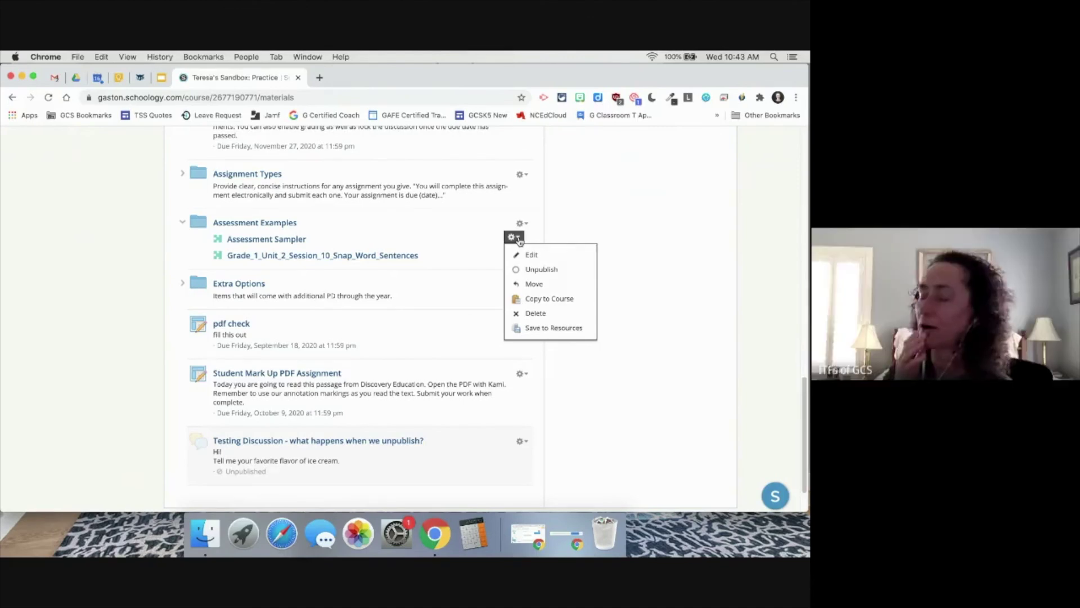
click(262, 225)
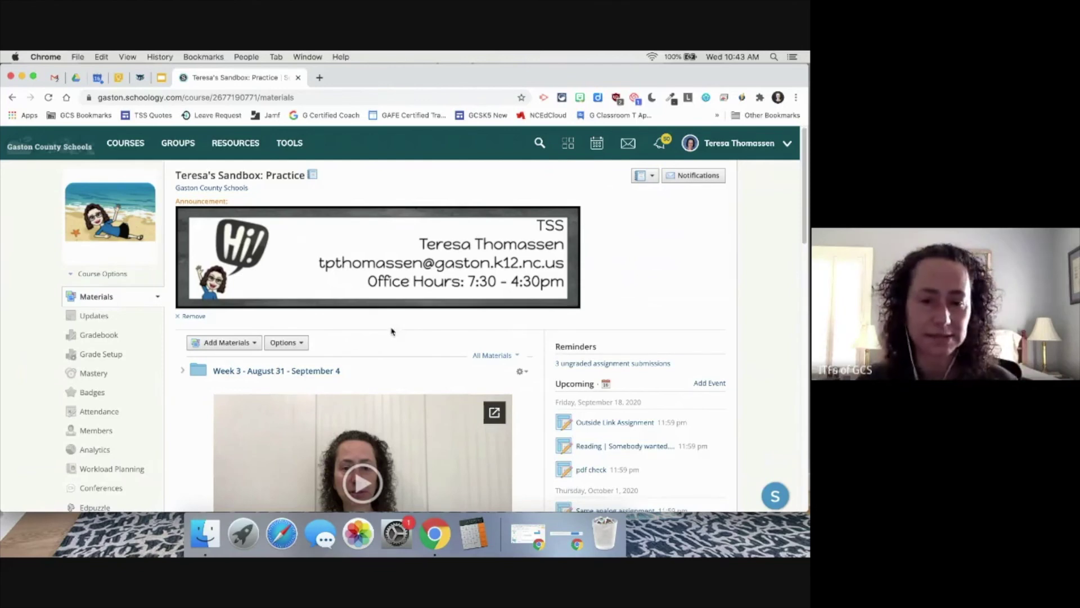
scroll(419, 362, down, 12)
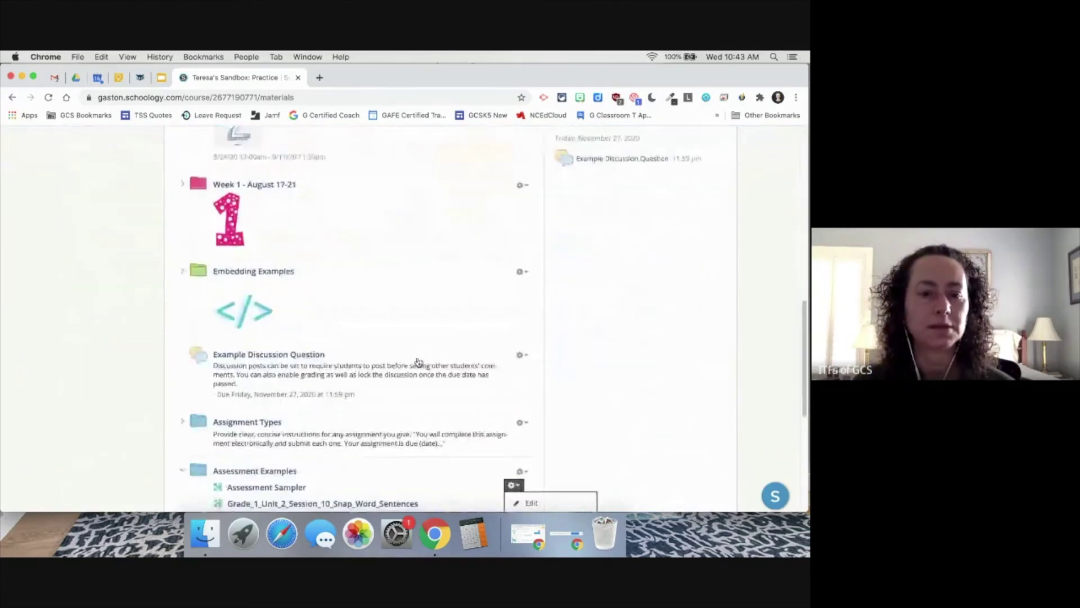
scroll(418, 361, down, 3)
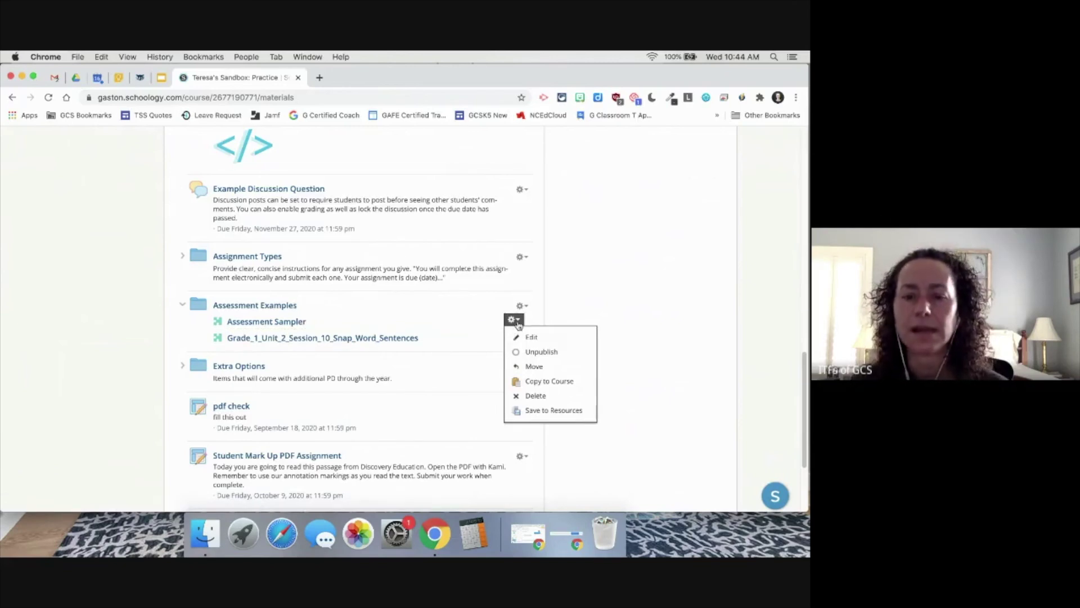
click(547, 411)
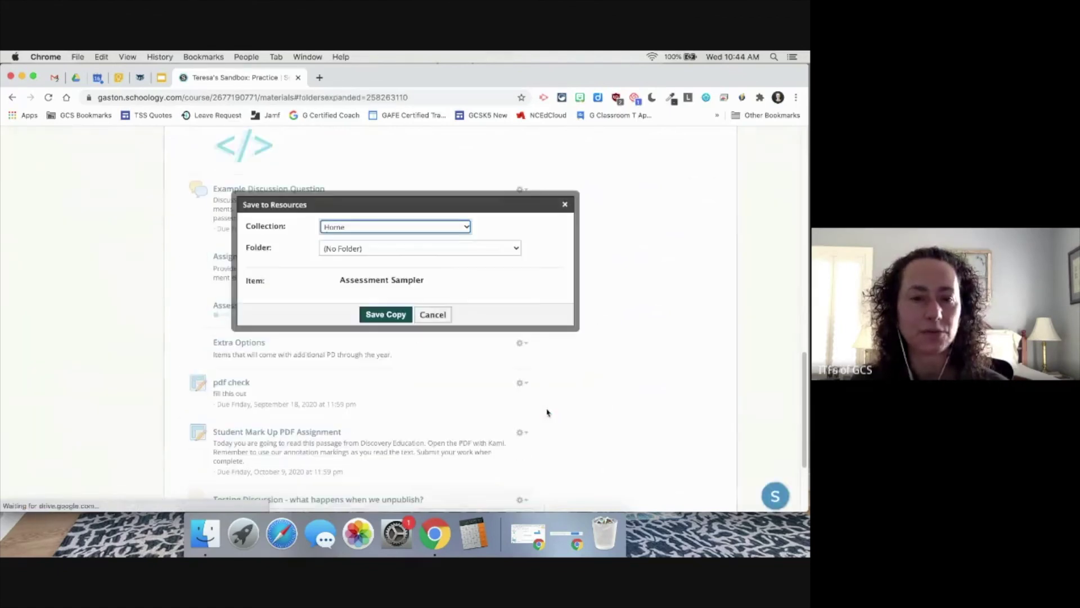
click(463, 228)
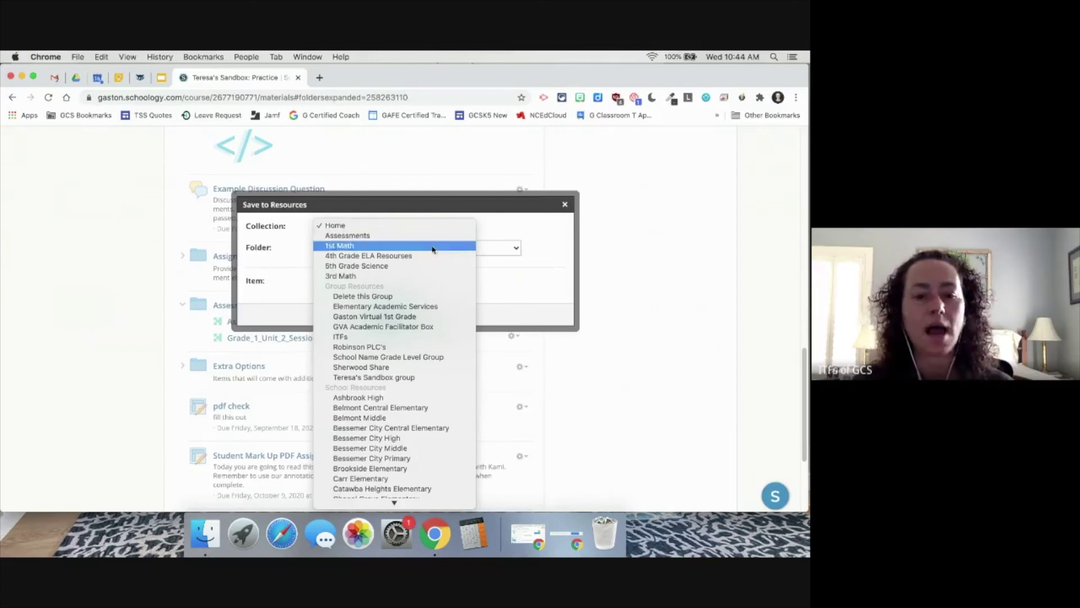
click(384, 301)
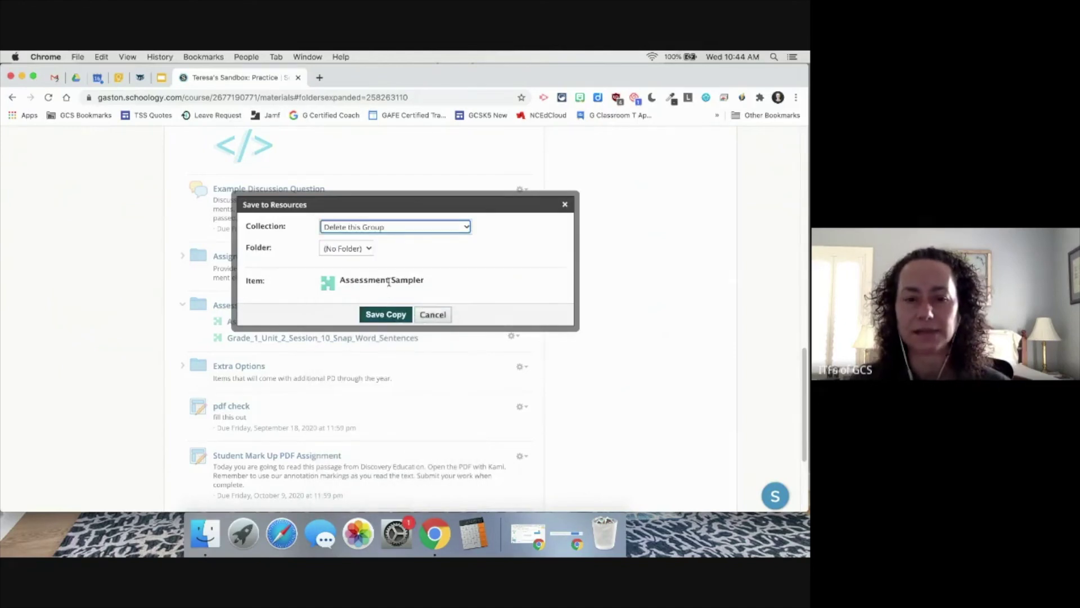
click(385, 314)
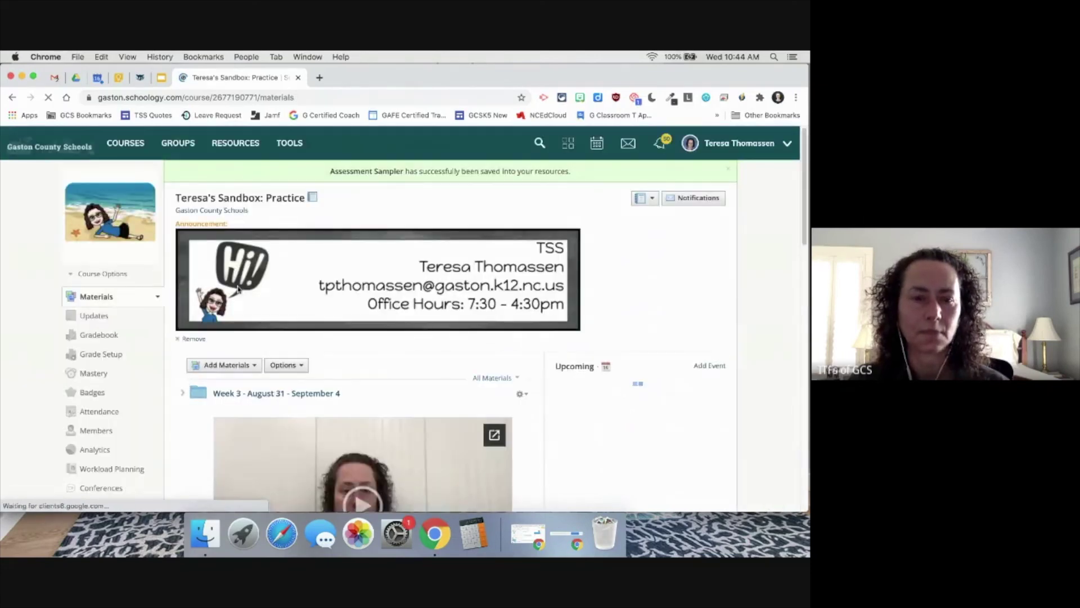
Go to the resources of the "Delete this Group" group, check the Assessment Sampler's available actions and open the assessment
click(174, 147)
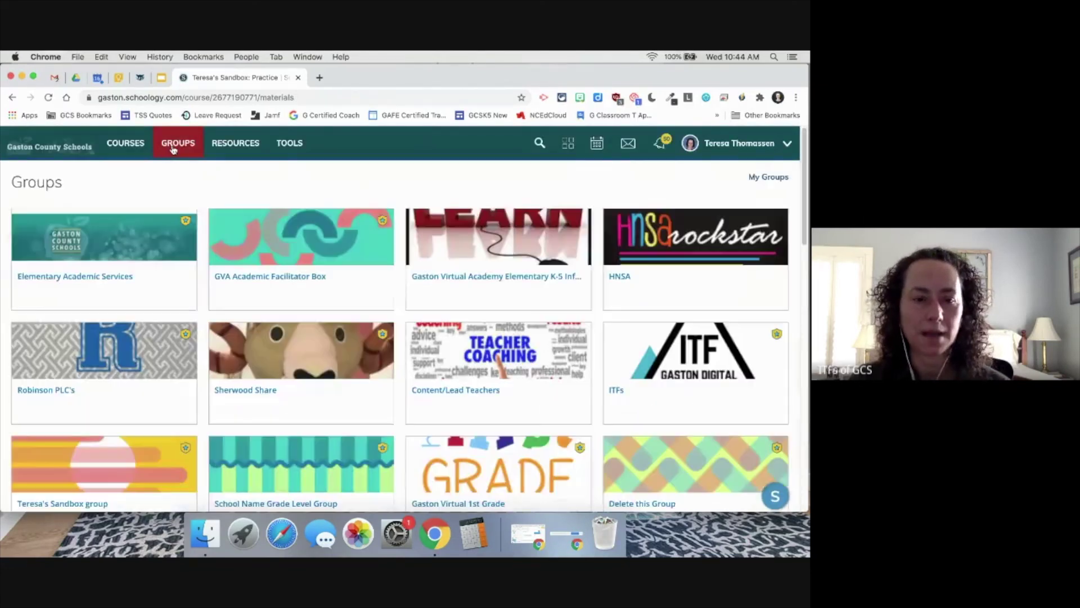
scroll(619, 337, down, 3)
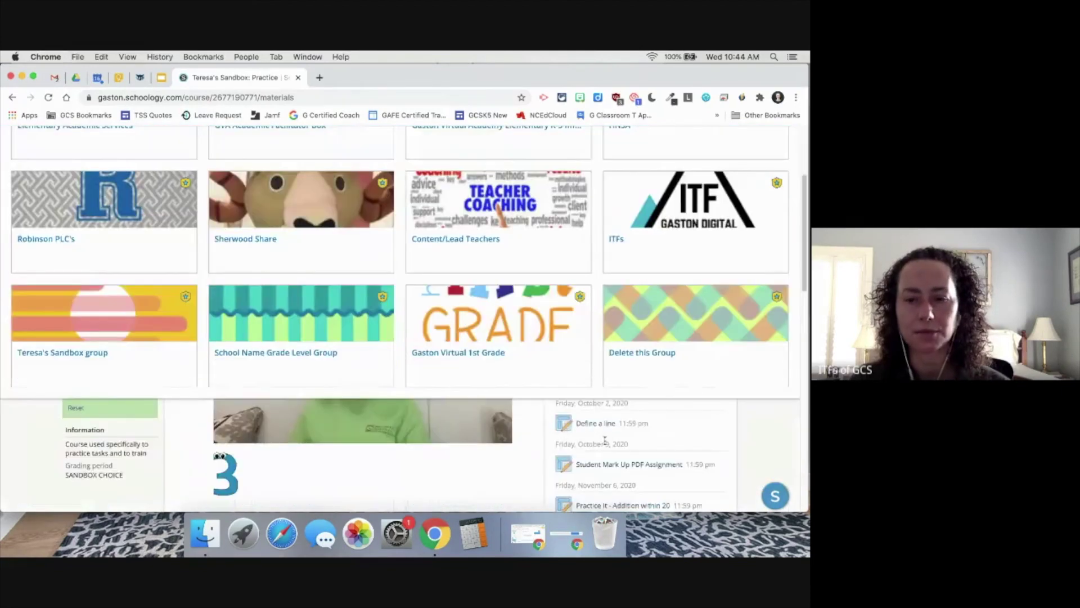
click(683, 344)
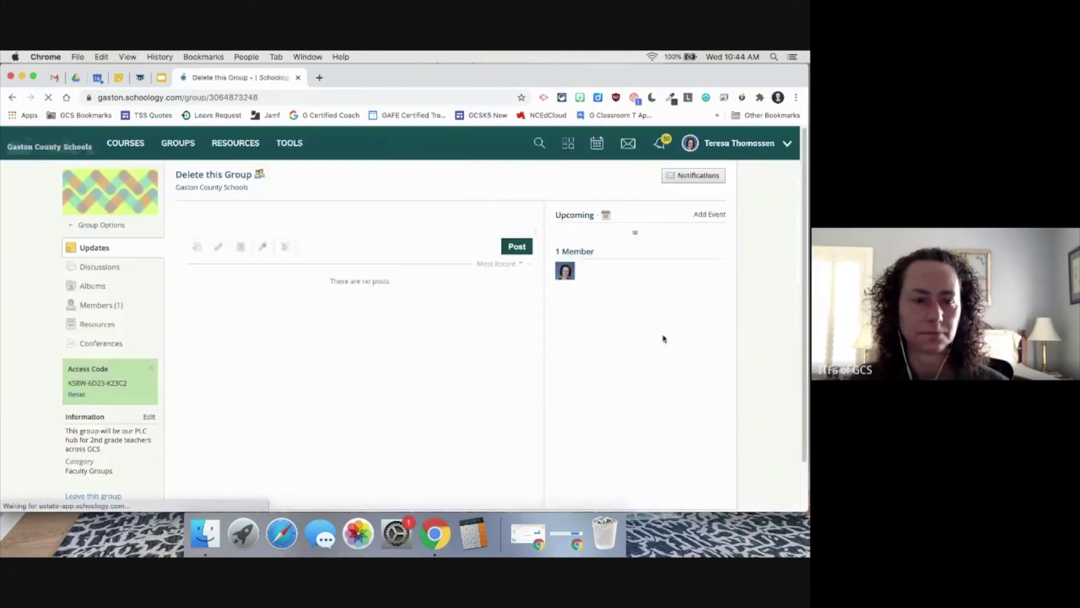
click(99, 326)
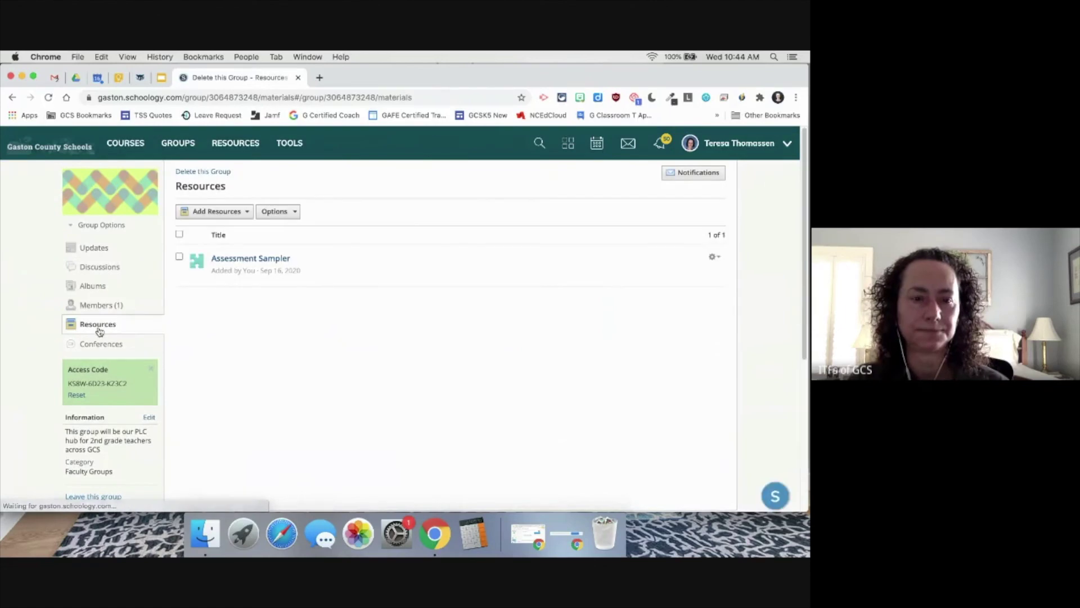
click(715, 257)
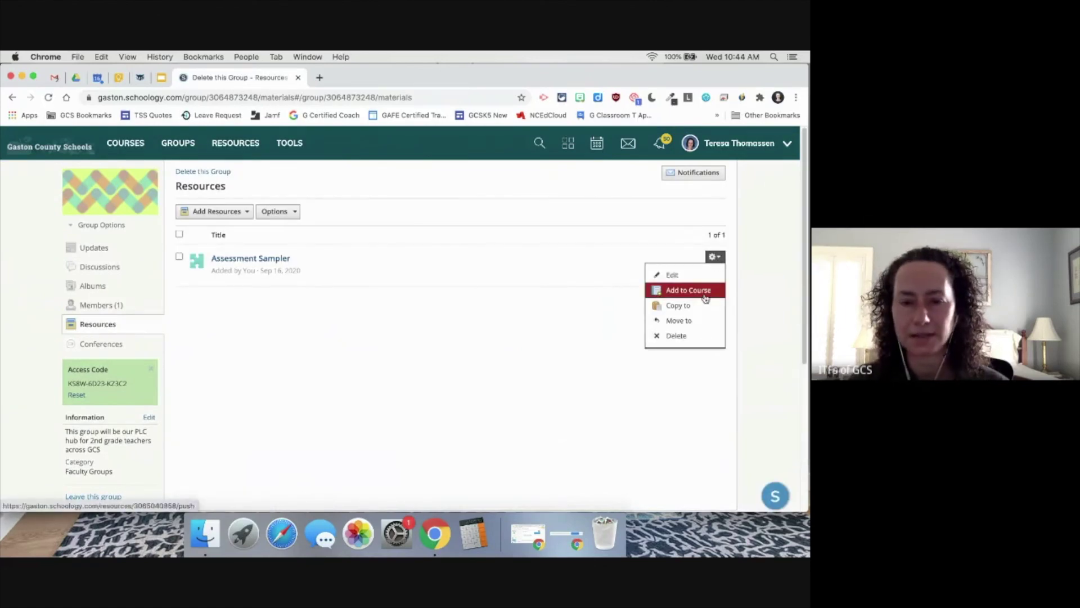
click(236, 260)
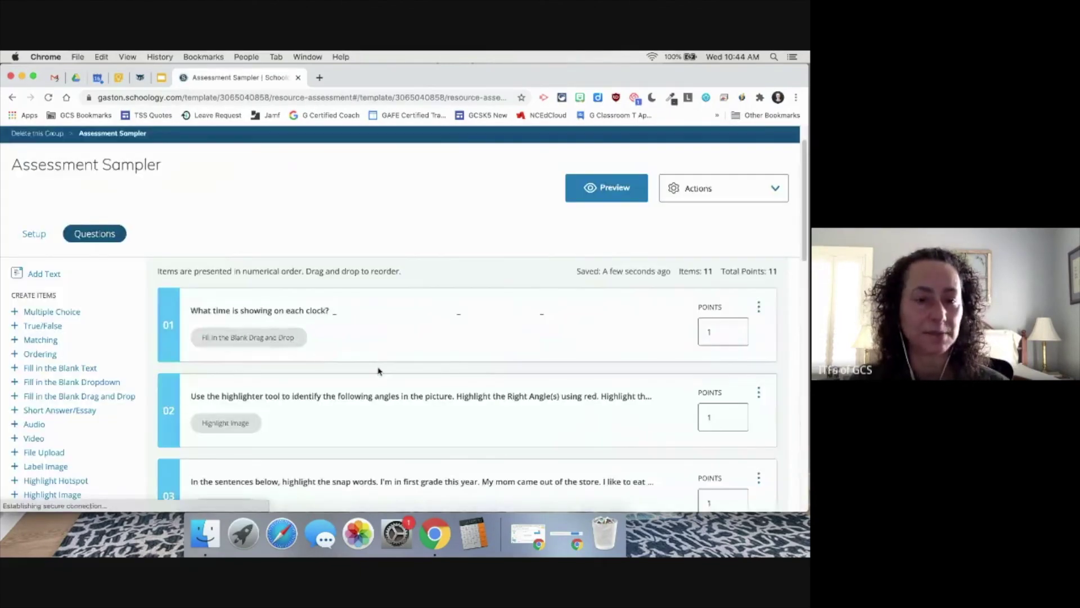
Look through the list of questions and their item types in the Assessment Sampler
scroll(379, 371, down, 5)
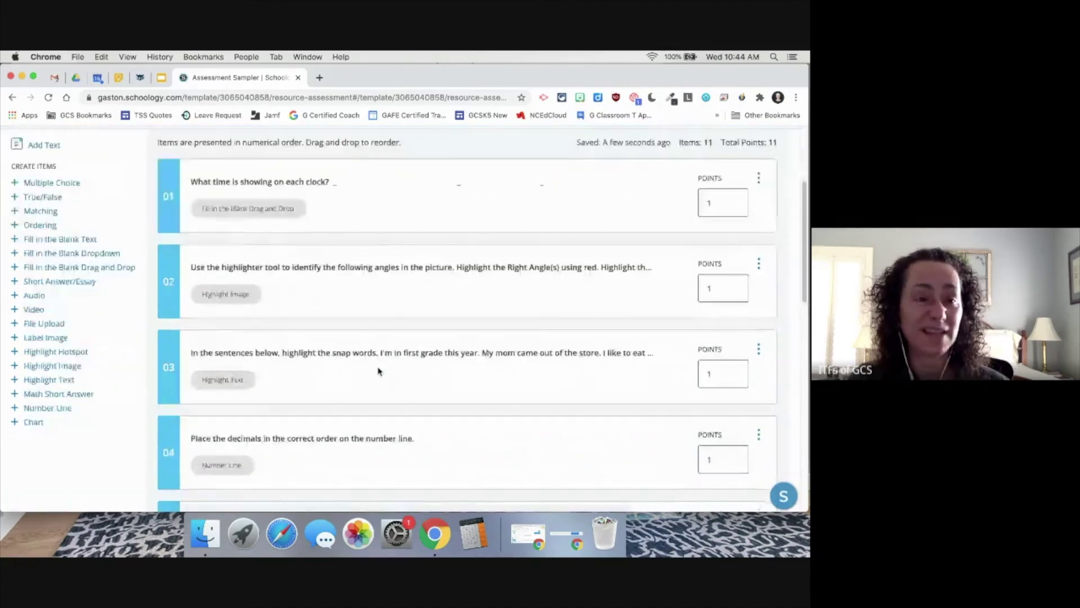
scroll(379, 371, down, 8)
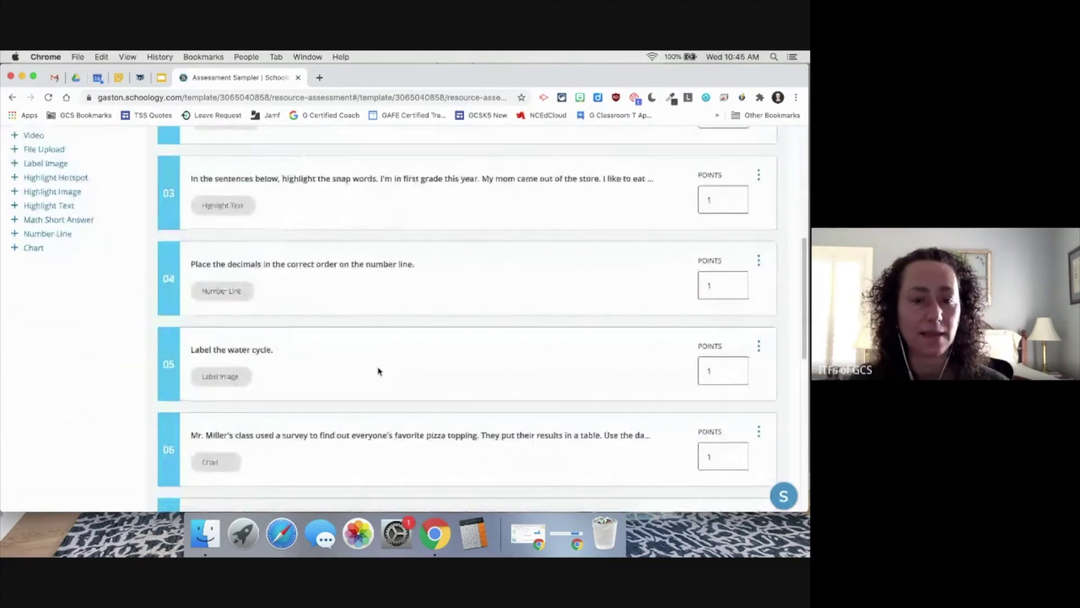
scroll(379, 371, down, 15)
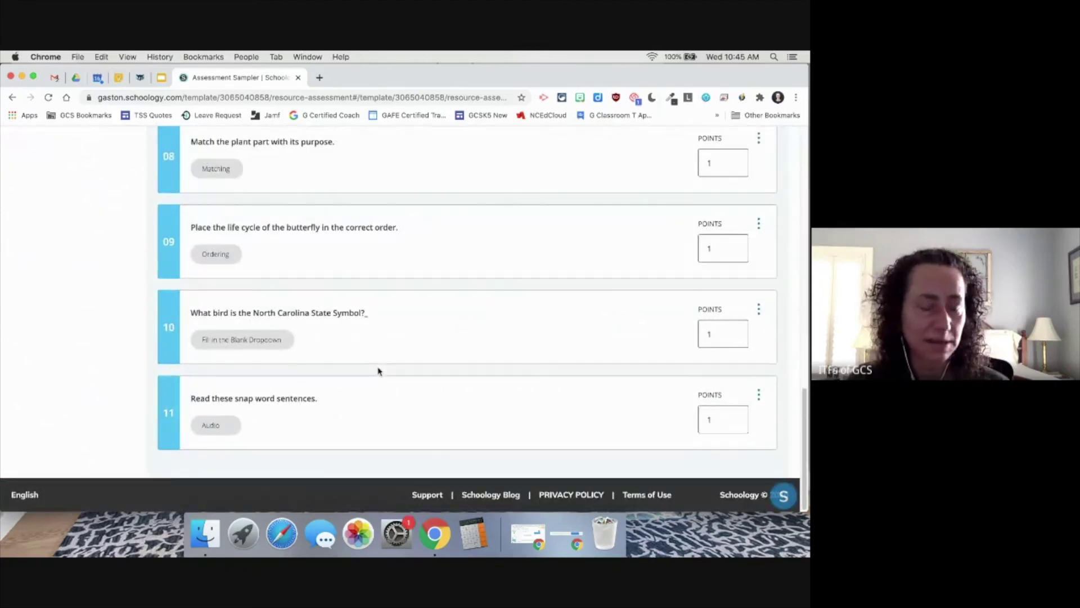
scroll(378, 370, up, 20)
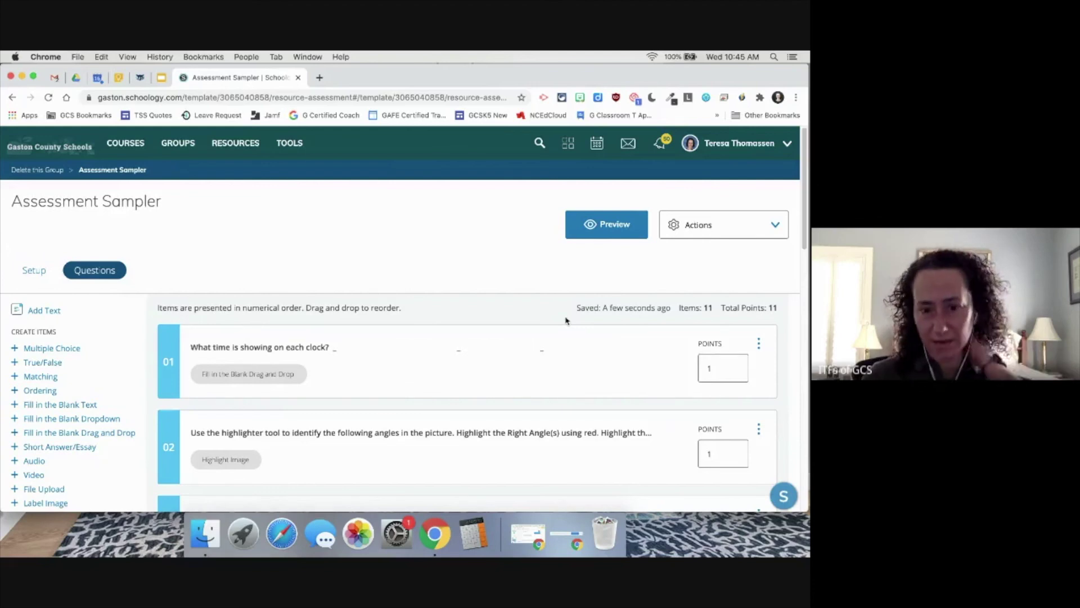
Open the Elementary Academic Services collection in the group resources and look through its grade-level and content folders
click(179, 144)
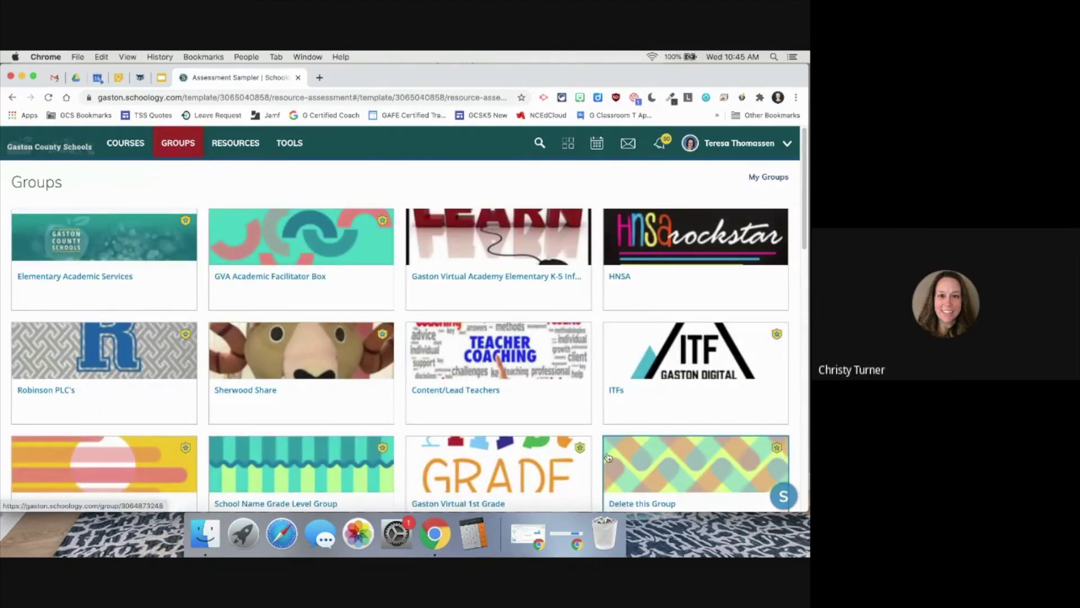
click(237, 148)
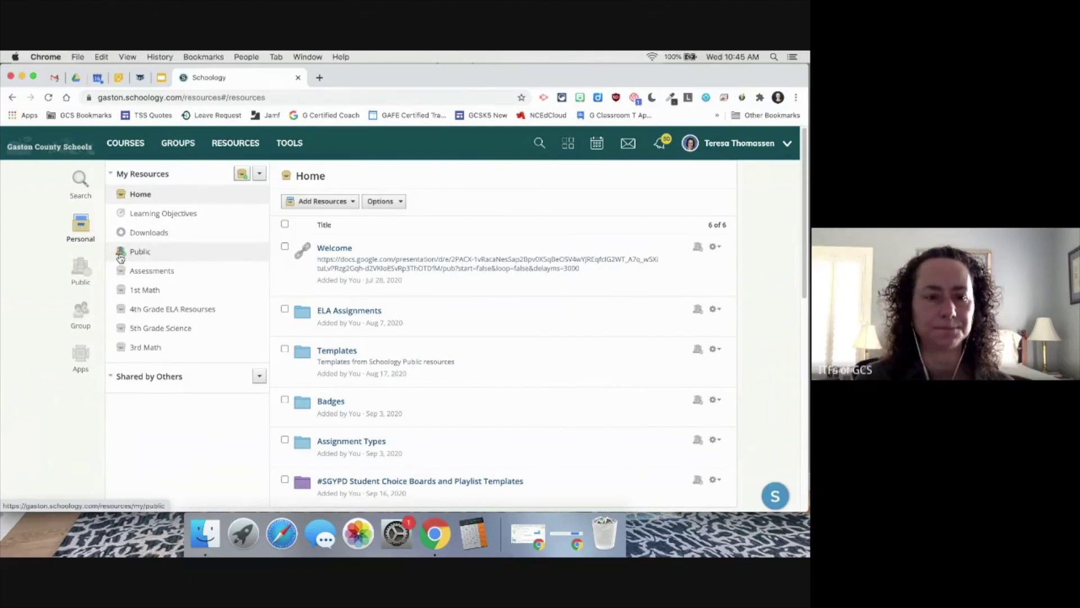
click(80, 312)
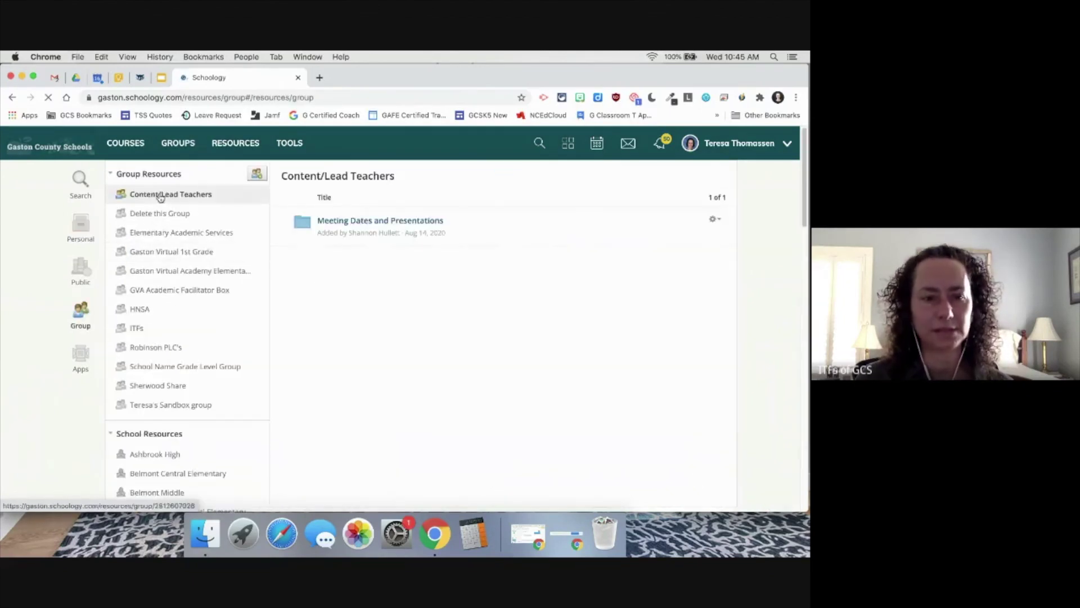
click(161, 233)
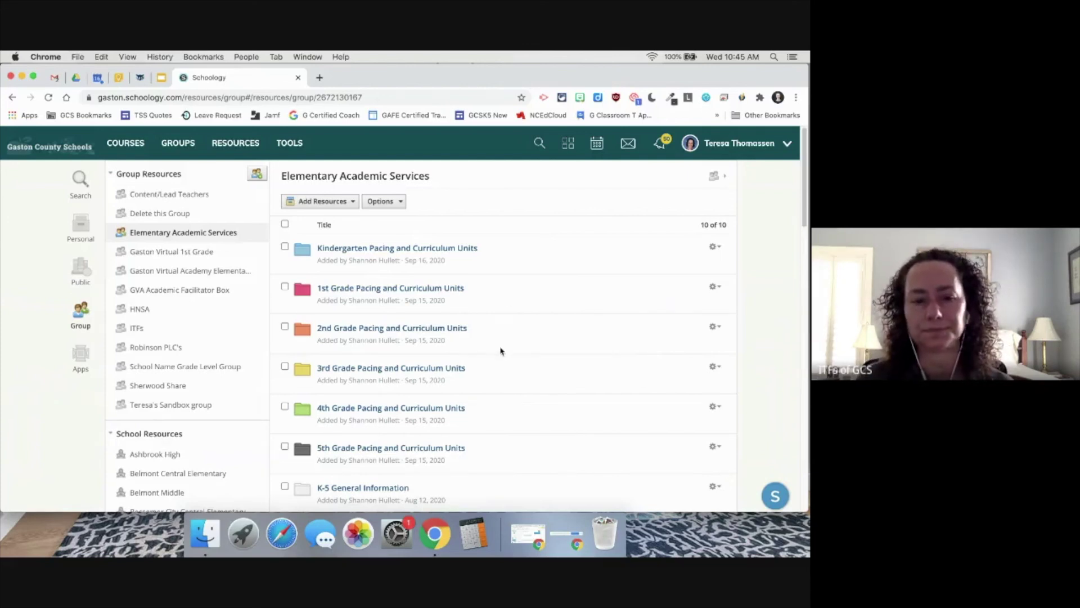
scroll(501, 351, down, 5)
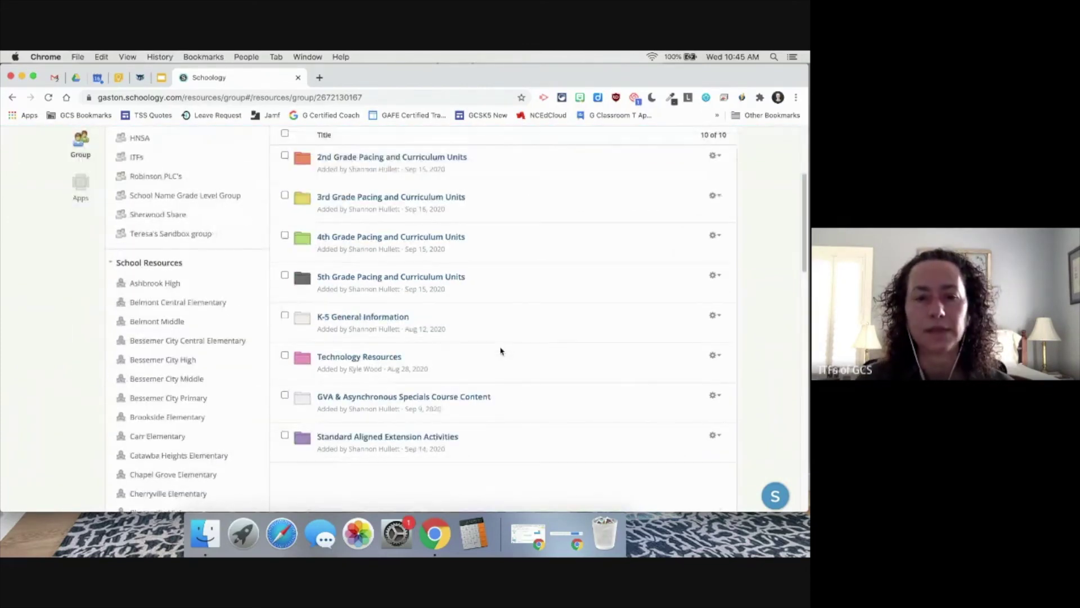
scroll(501, 351, up, 5)
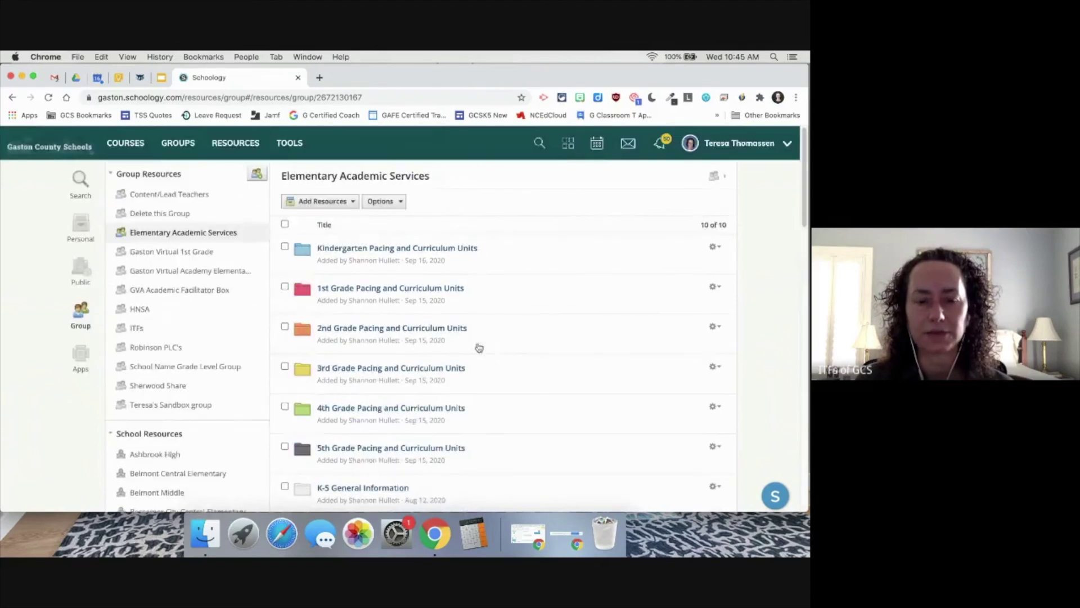
scroll(479, 347, down, 7)
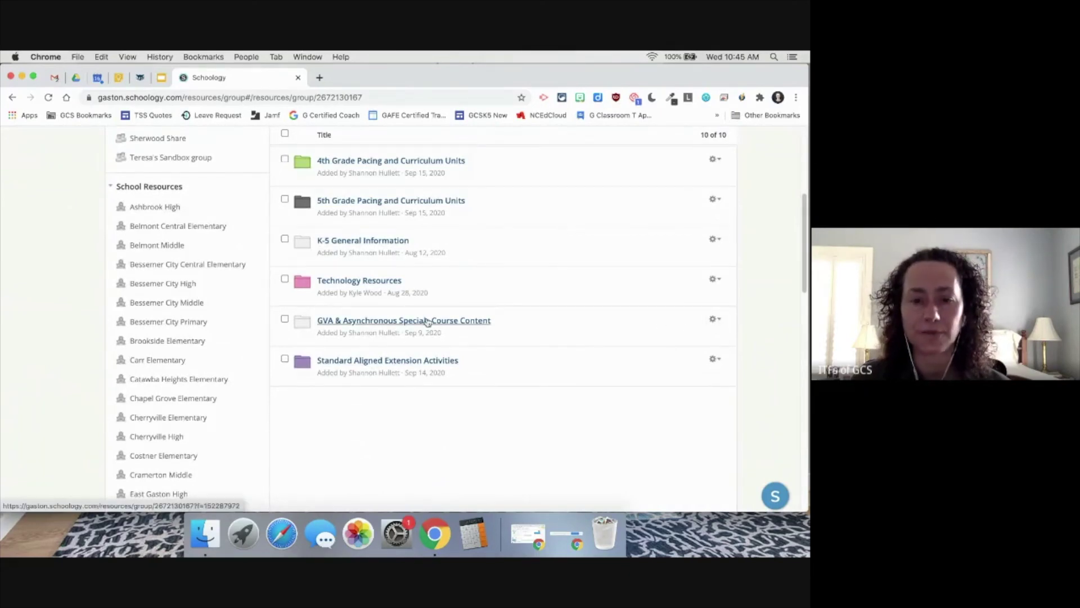
scroll(416, 349, up, 5)
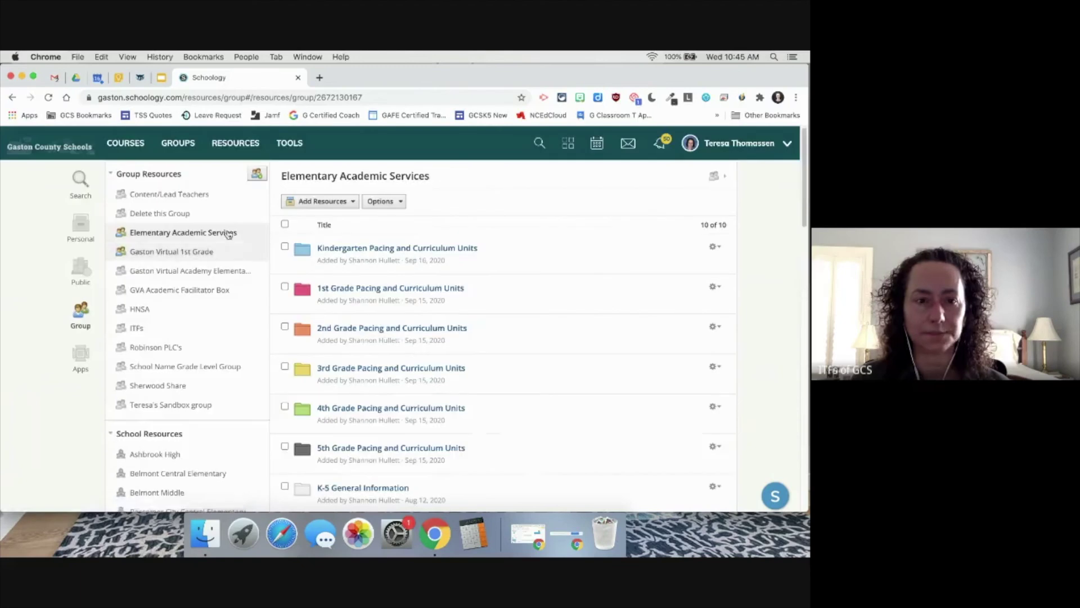
Switch to the "Resources in Schoology" Google Slides presentation and display slide 18, "Apply It"
click(184, 155)
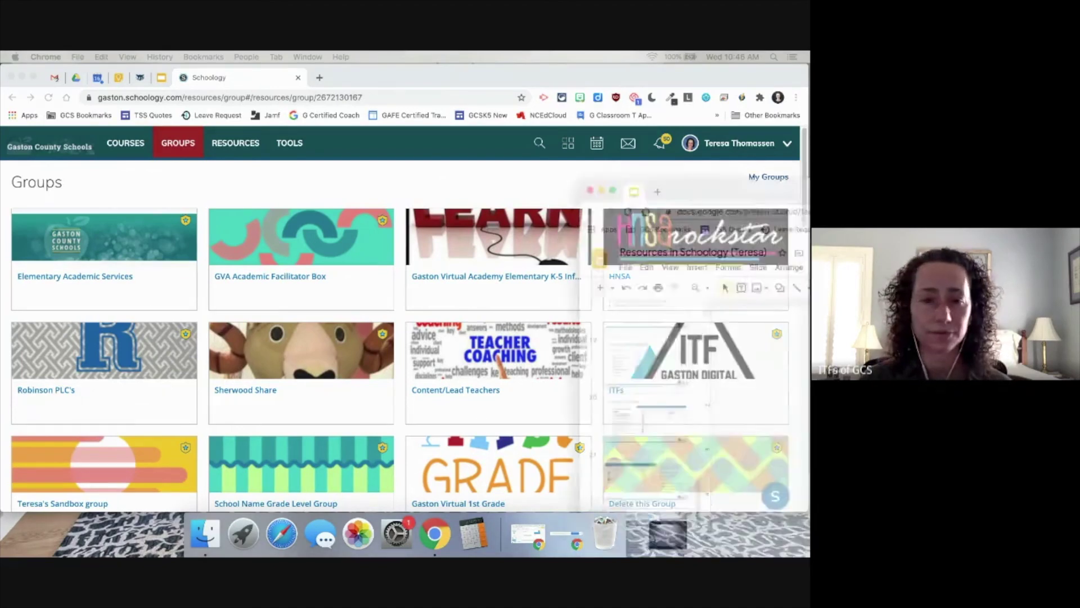
key(super+grave)
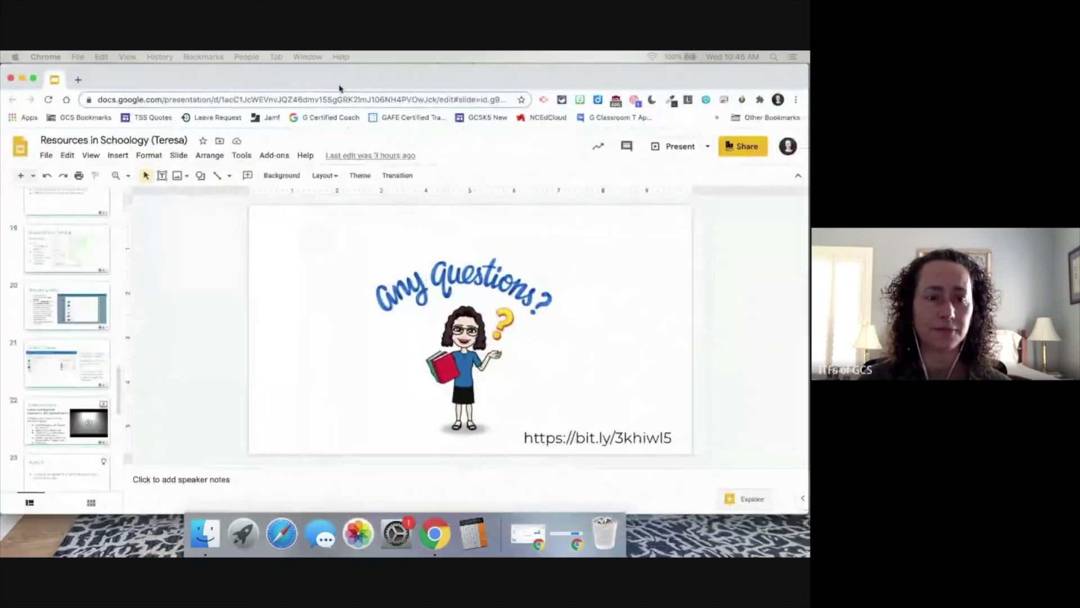
scroll(92, 346, up, 3)
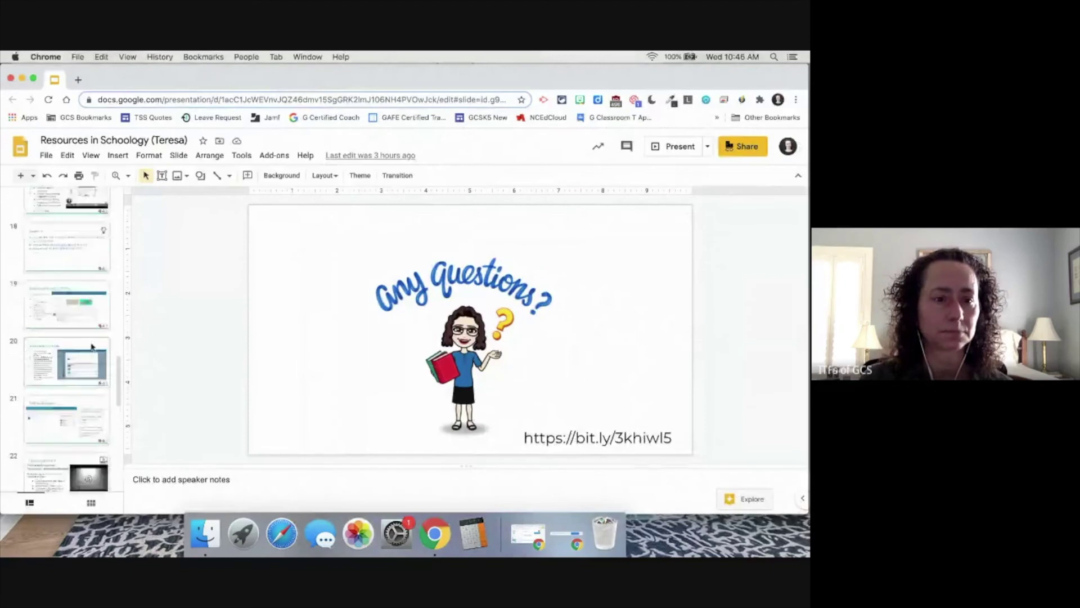
scroll(92, 346, up, 2)
click(56, 238)
click(49, 277)
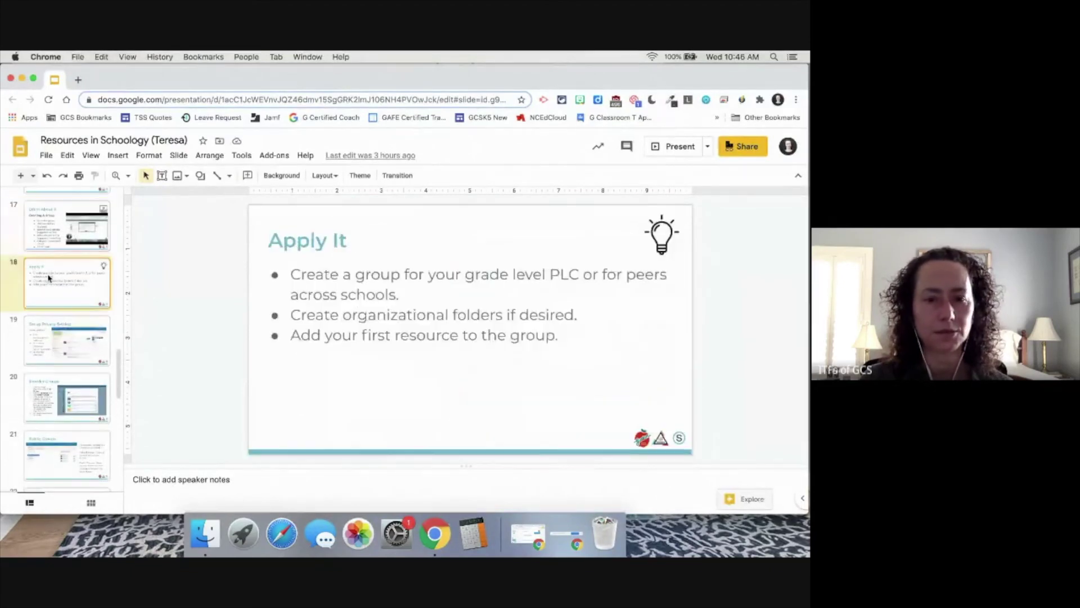